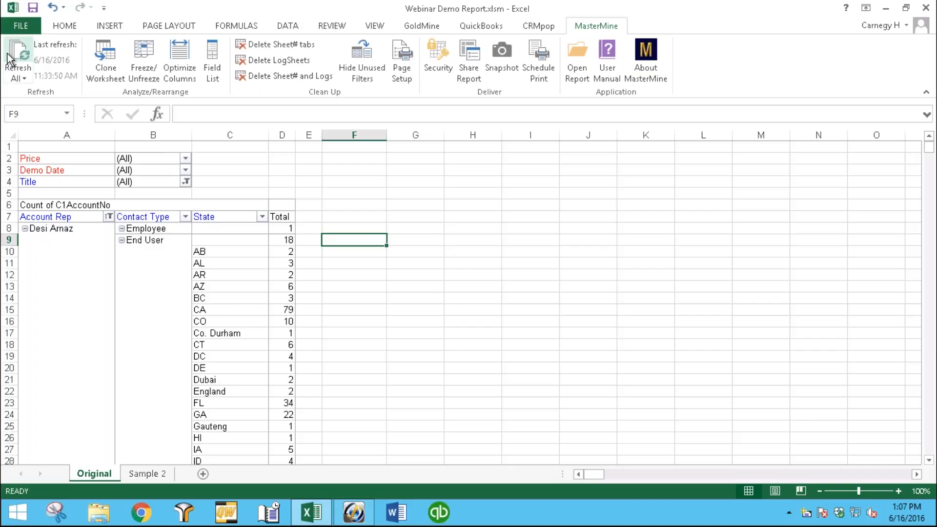
View the available refresh options and select the AL cell in the State column of the pivot table
{"action": "left_click", "coordinate": [22, 78]}
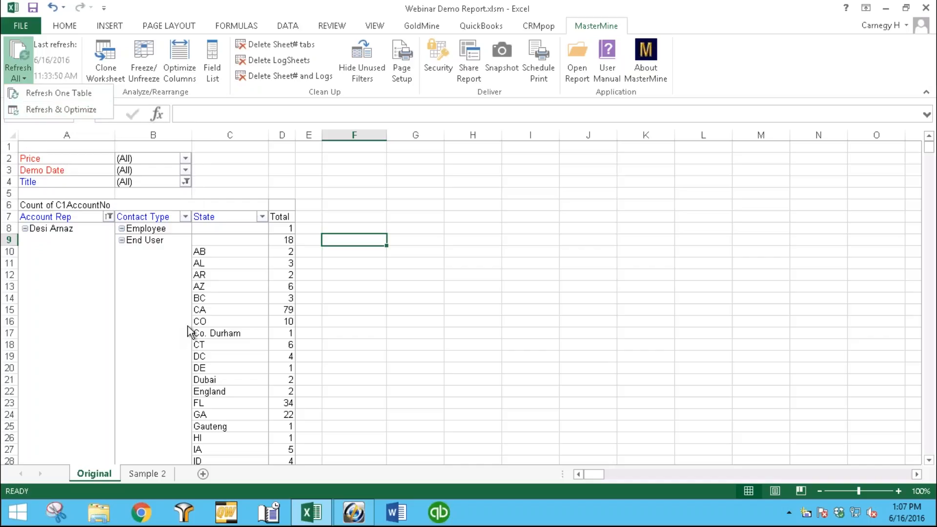
{"action": "left_click", "coordinate": [215, 258]}
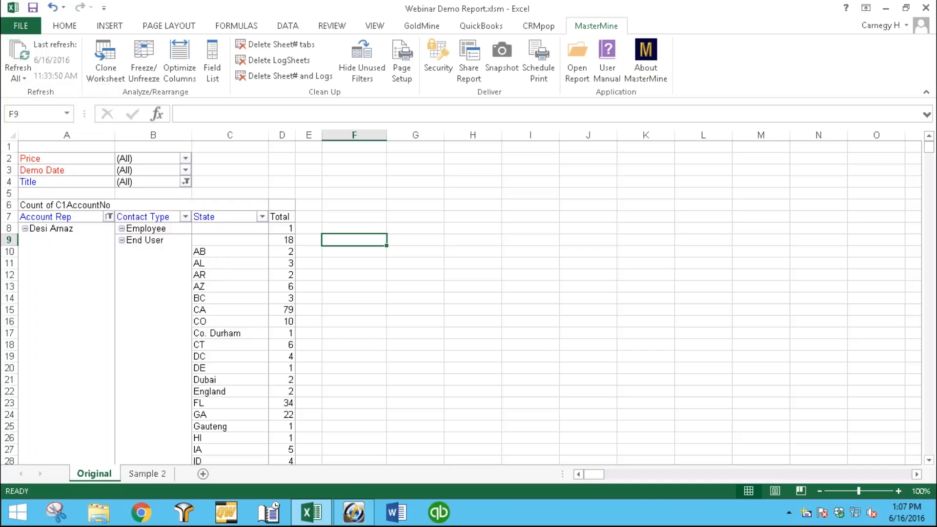
{"action": "left_click", "coordinate": [215, 259]}
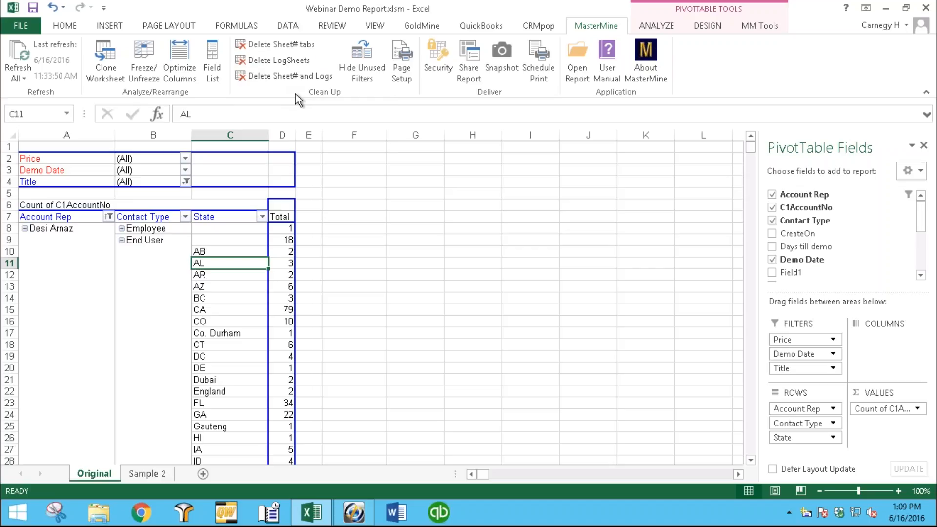
Examine the Snapshot options for saving all sheets in a new archive workbook, and leave without creating the archive
{"action": "left_click", "coordinate": [503, 65]}
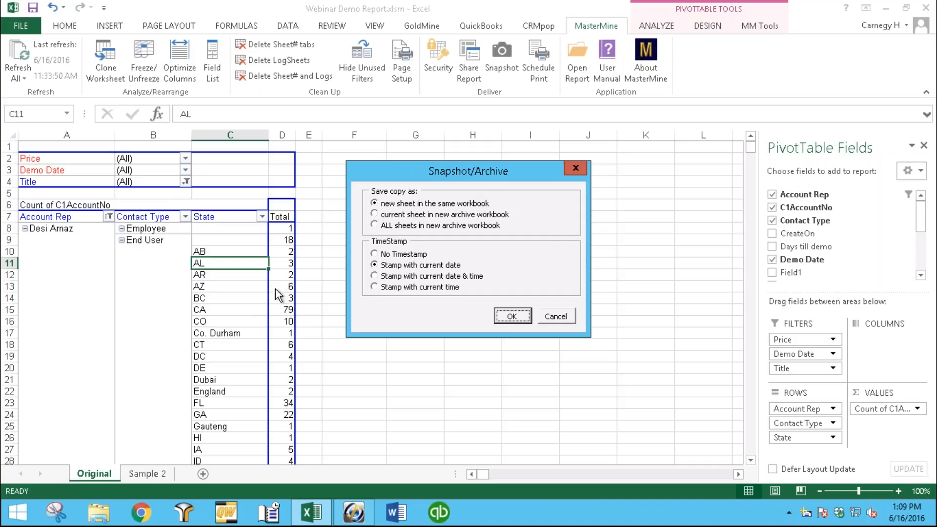
{"action": "left_click", "coordinate": [428, 226]}
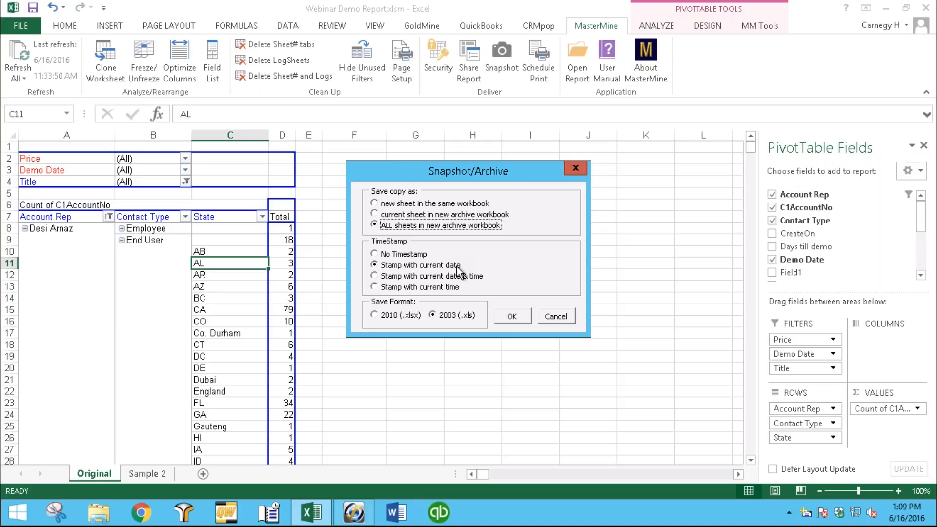
{"action": "left_click", "coordinate": [546, 315]}
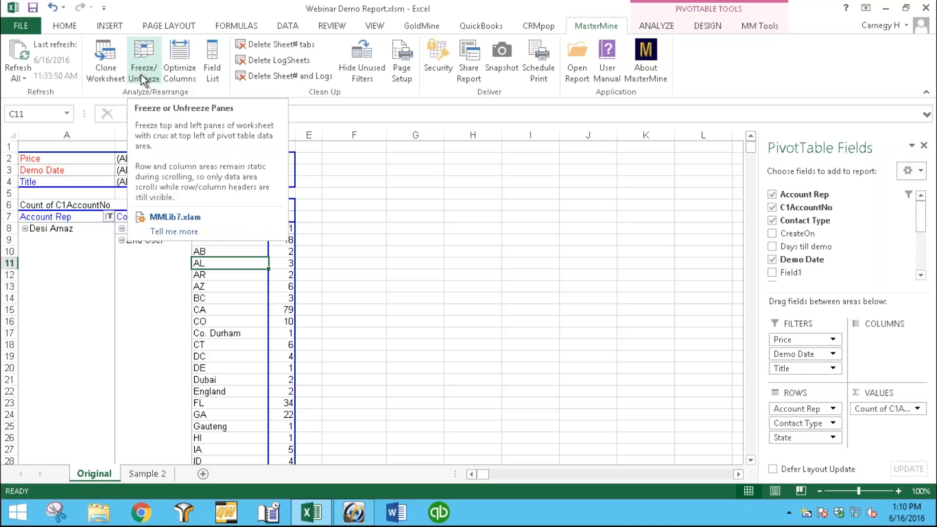
Select the first total in the pivot table, hide its field list and show it again
{"action": "left_click", "coordinate": [290, 231]}
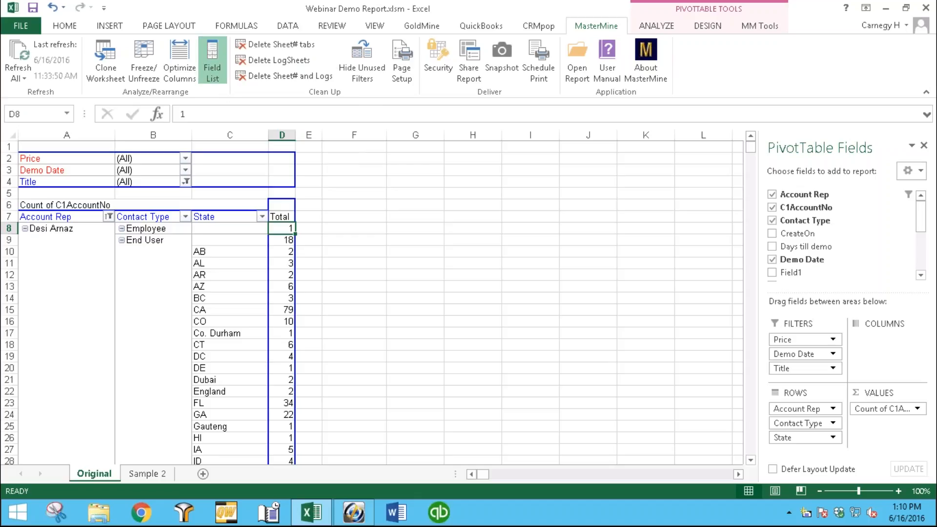
{"action": "left_click", "coordinate": [213, 77]}
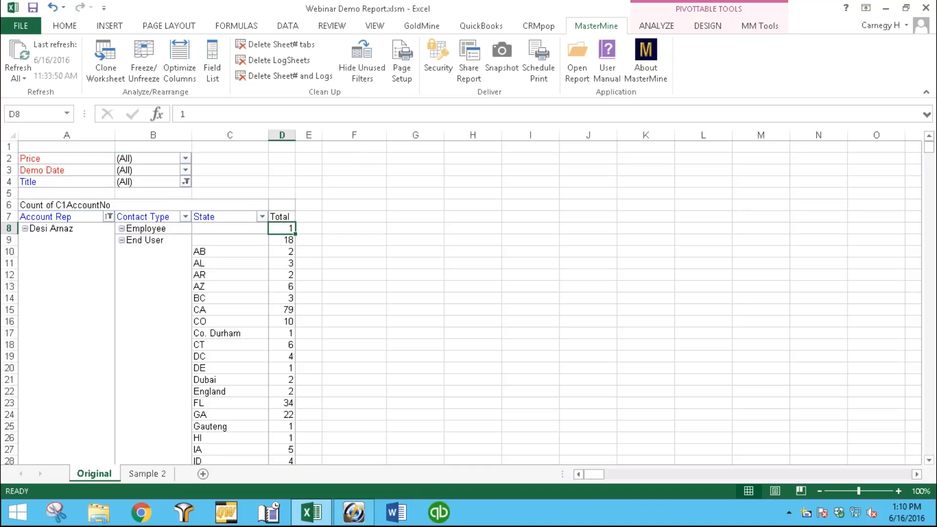
{"action": "left_click", "coordinate": [218, 56]}
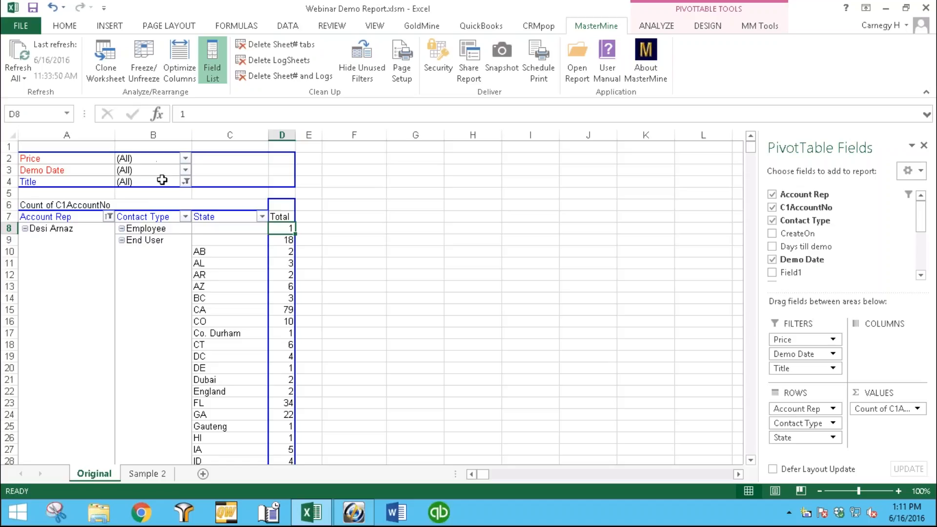
Hide the unused Price and Demo Date filters and shift the pivot table up
{"action": "left_click", "coordinate": [150, 167]}
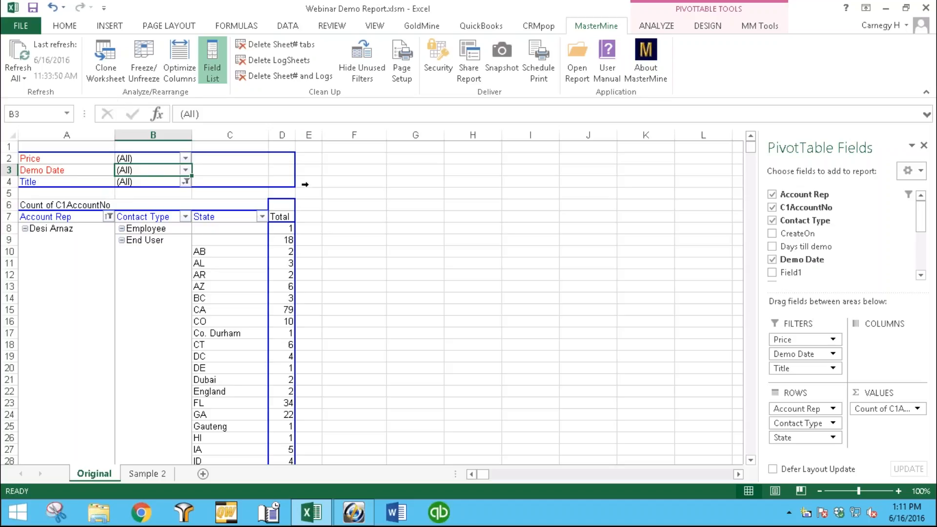
{"action": "left_click", "coordinate": [362, 61]}
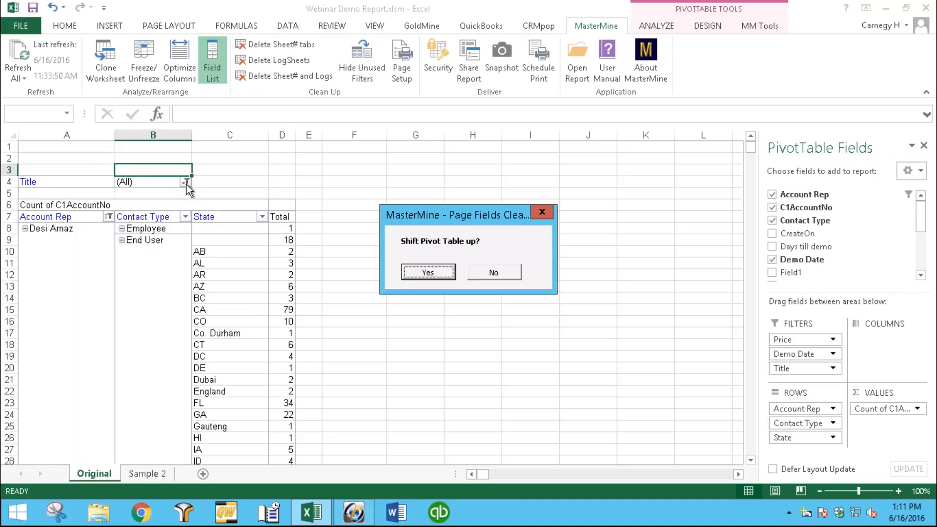
{"action": "left_click", "coordinate": [428, 272]}
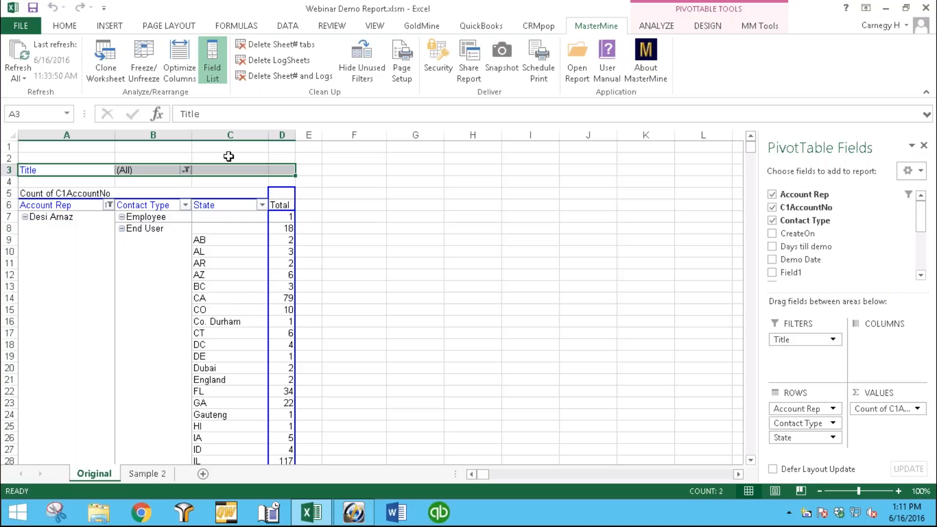
{"action": "left_click", "coordinate": [235, 199]}
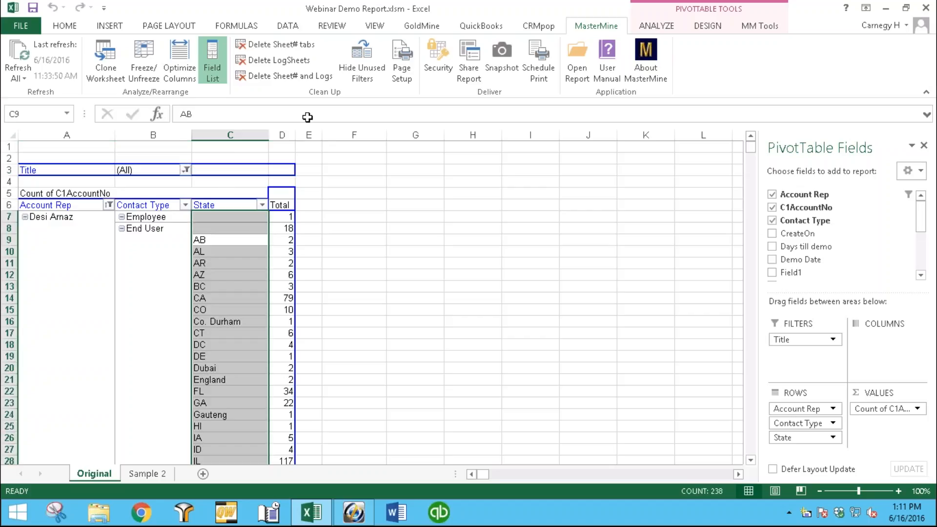
Examine the page setup and the workbook-wide security settings, leaving both without saving changes
{"action": "left_click", "coordinate": [399, 62]}
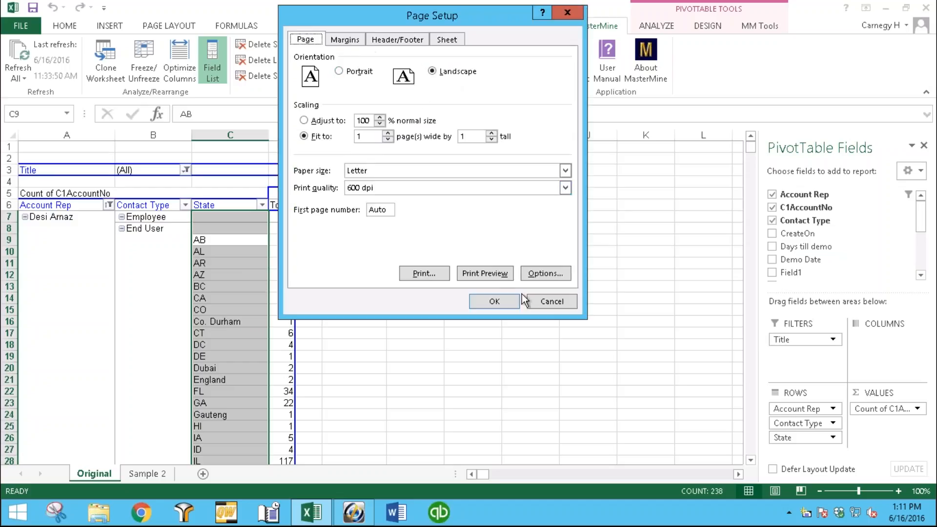
{"action": "left_click", "coordinate": [536, 301]}
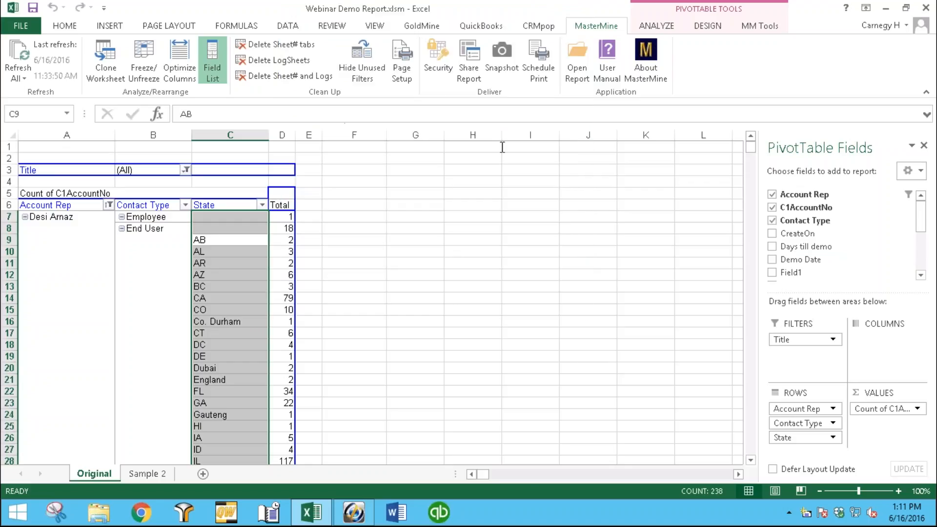
{"action": "left_click", "coordinate": [439, 65]}
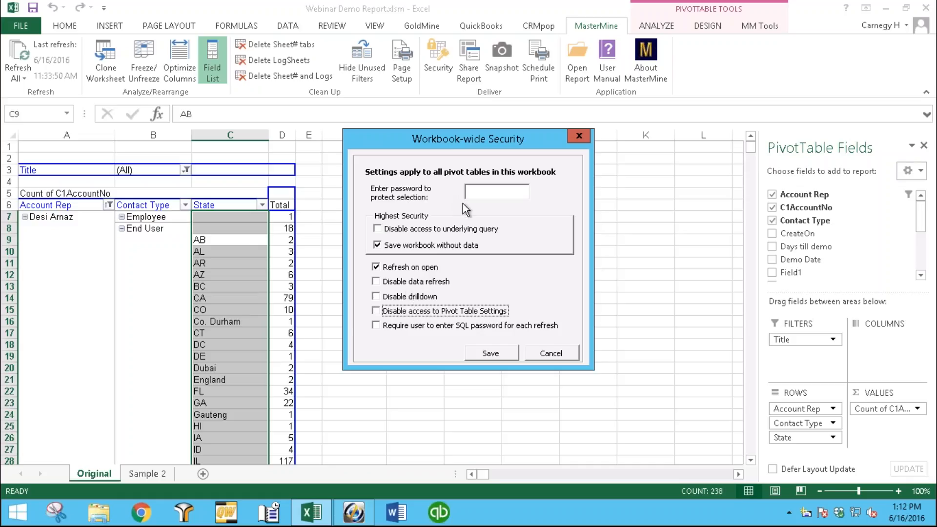
{"action": "left_click", "coordinate": [488, 194]}
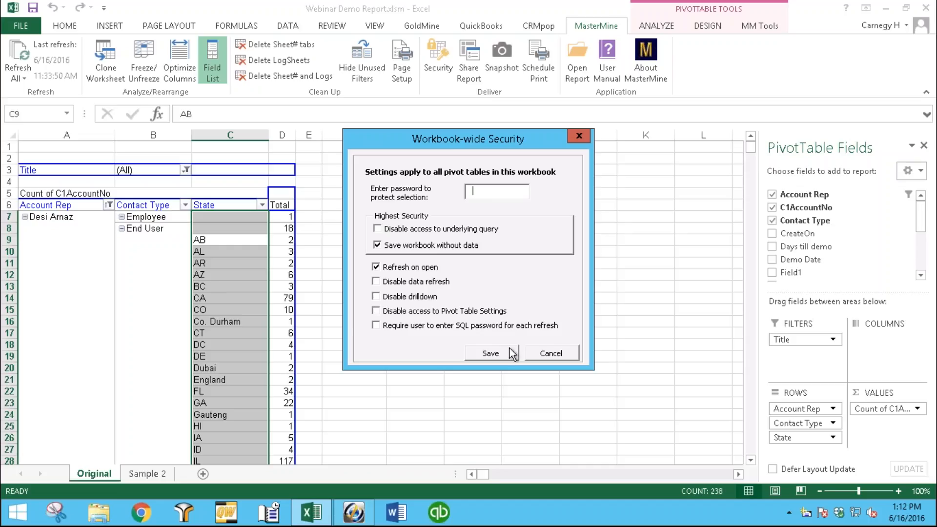
{"action": "left_click", "coordinate": [543, 355]}
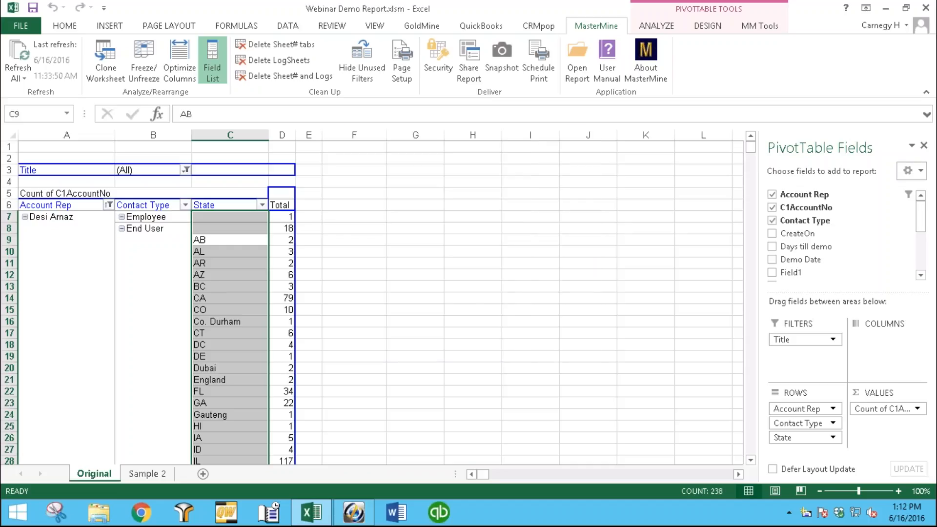
Examine the target taskbar and GoldMine username choices for sharing the report to a GoldMine taskbar
{"action": "left_click", "coordinate": [468, 67]}
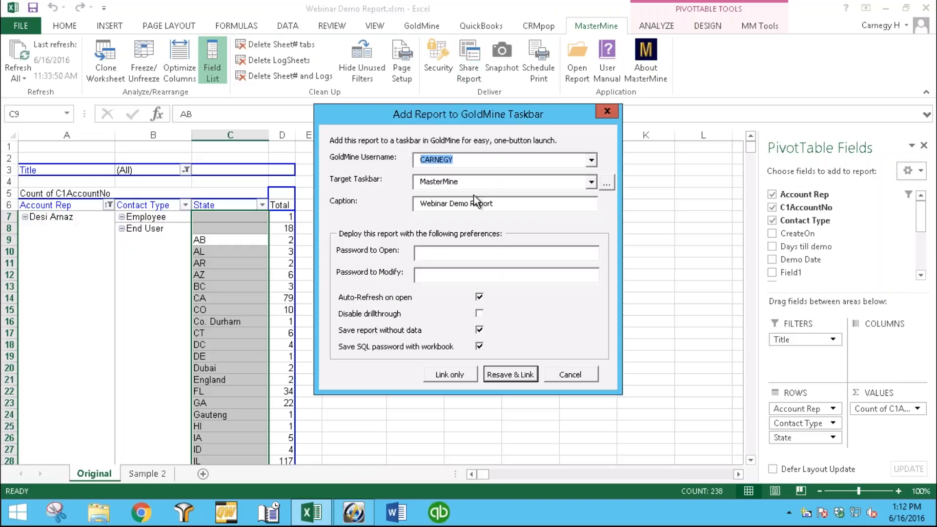
{"action": "left_click", "coordinate": [591, 182]}
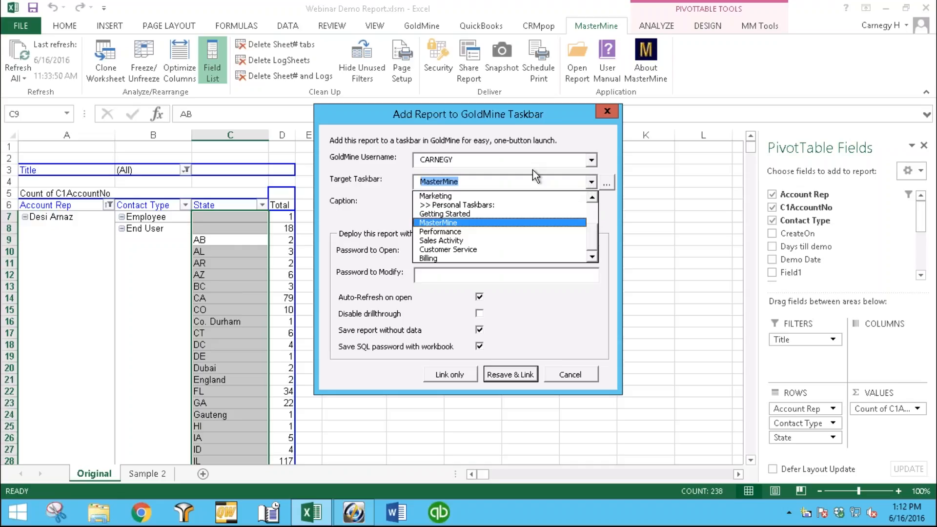
{"action": "left_click", "coordinate": [589, 160]}
{"action": "left_click", "coordinate": [589, 160]}
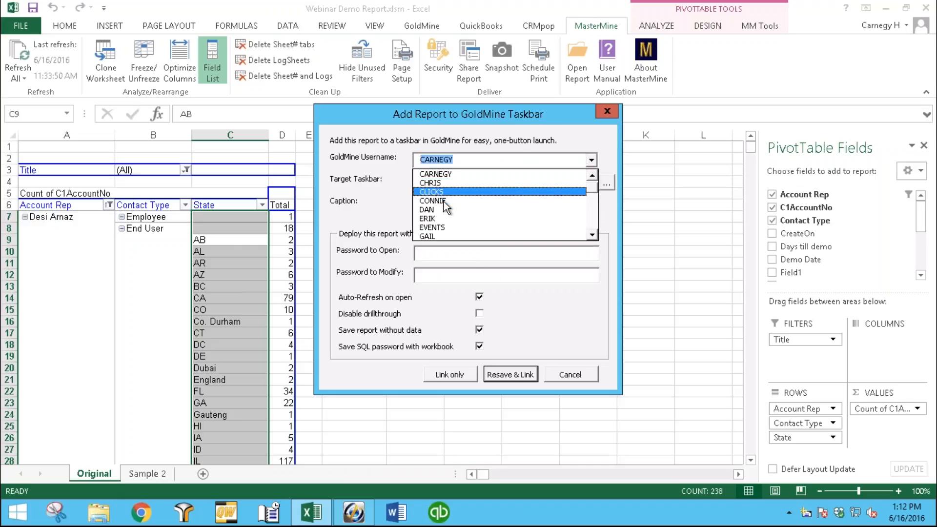
{"action": "left_click", "coordinate": [488, 140]}
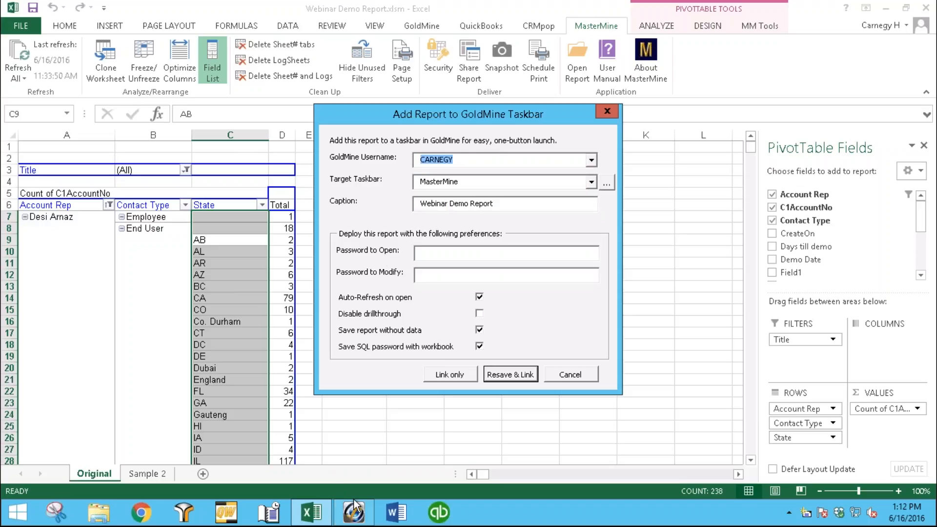
Switch to GoldMine to view the reports linked on its taskbars, and return to Excel to cancel sharing the report
{"action": "left_click", "coordinate": [354, 513]}
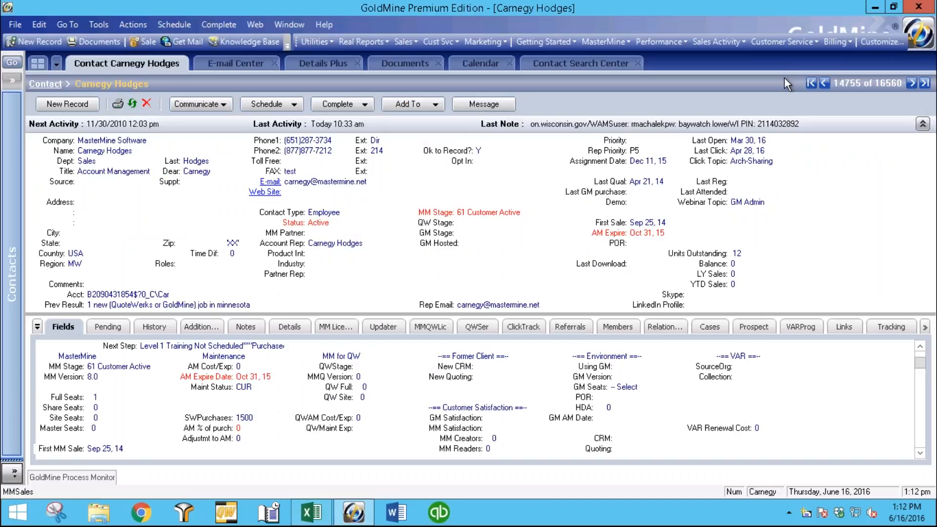
{"action": "left_click", "coordinate": [613, 44]}
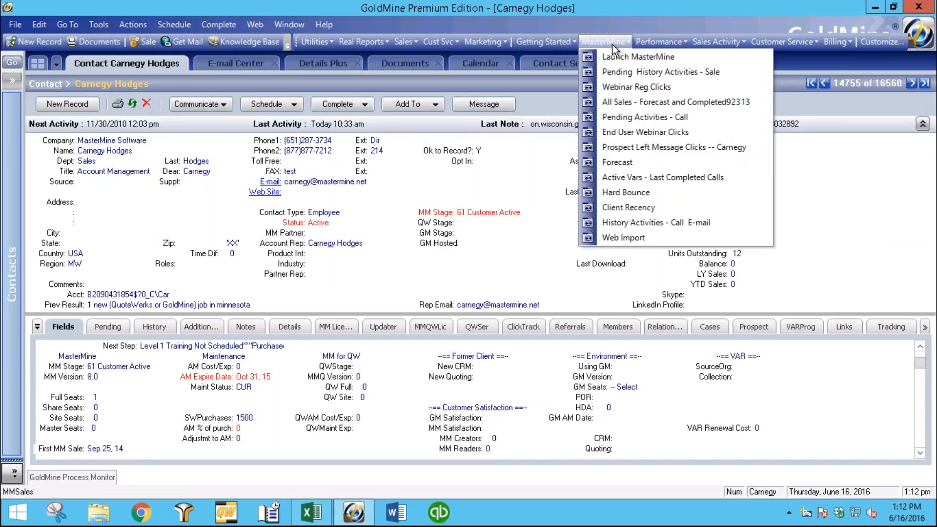
{"action": "mouse_move", "coordinate": [666, 41]}
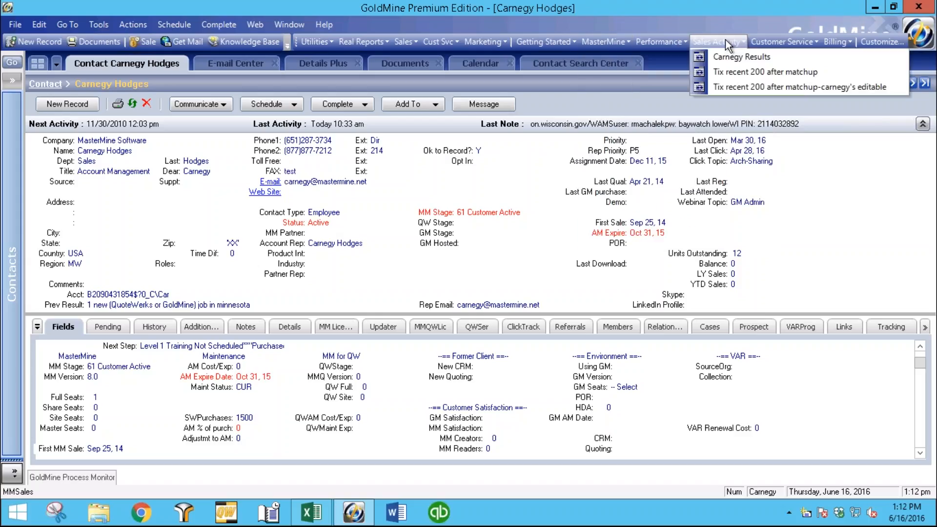
{"action": "mouse_move", "coordinate": [794, 41]}
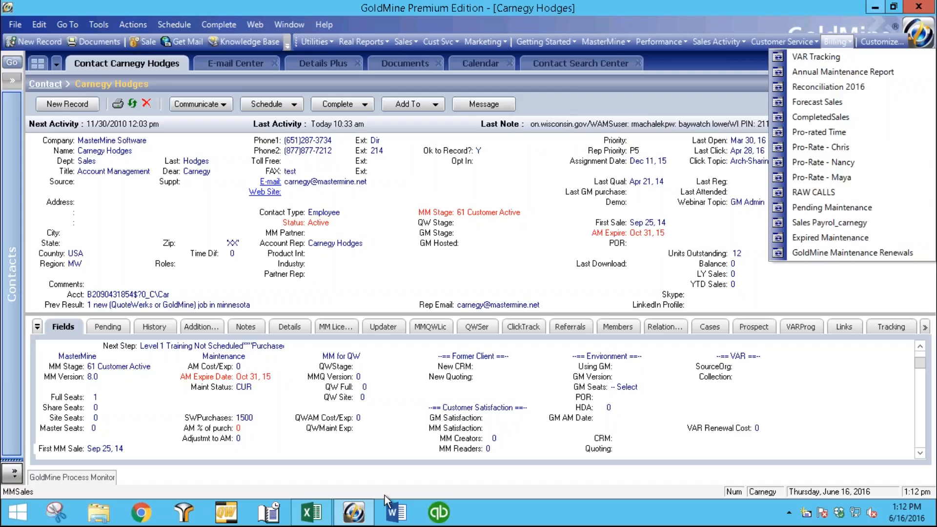
{"action": "left_click", "coordinate": [311, 513]}
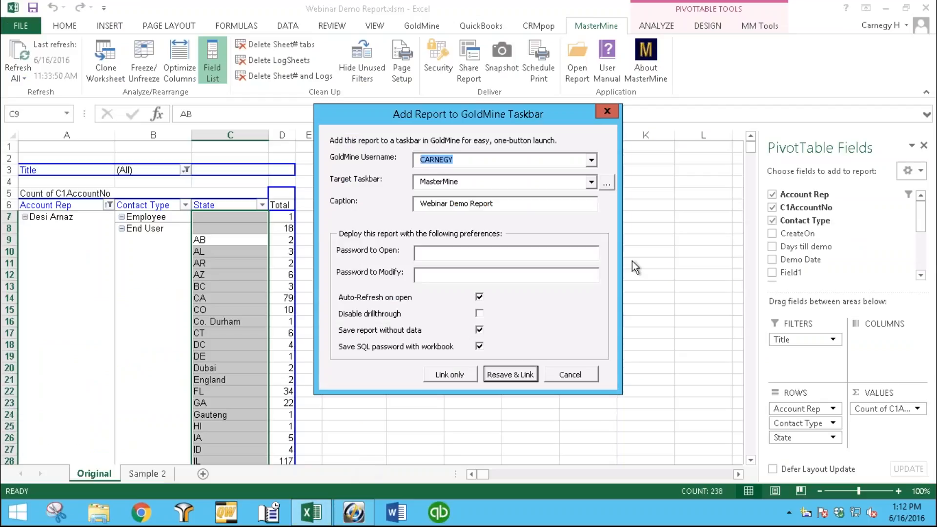
{"action": "left_click", "coordinate": [556, 373]}
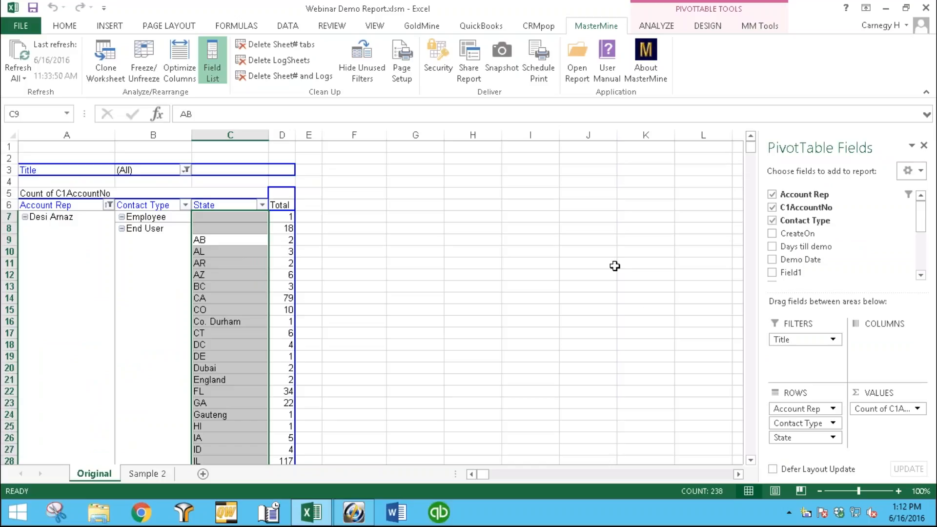
Try to set up a print schedule for the report
{"action": "left_click", "coordinate": [529, 59]}
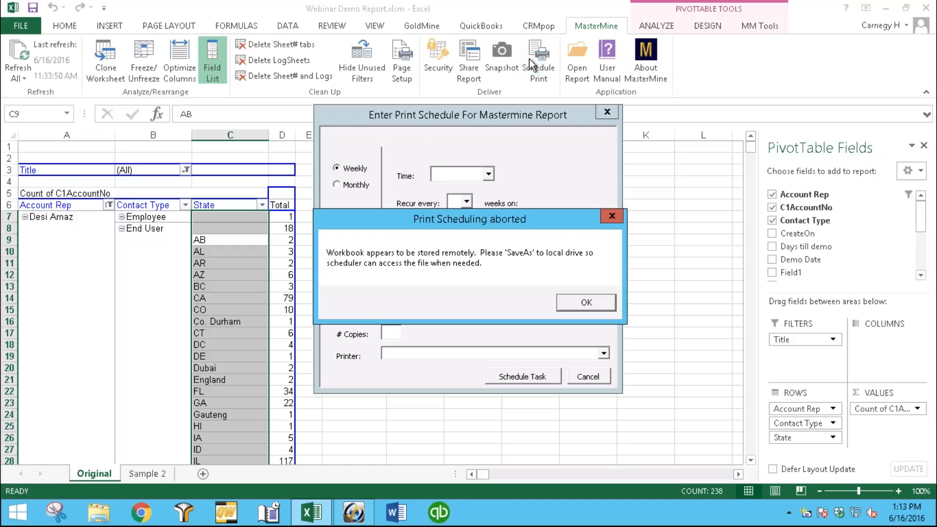
{"action": "left_click", "coordinate": [579, 303]}
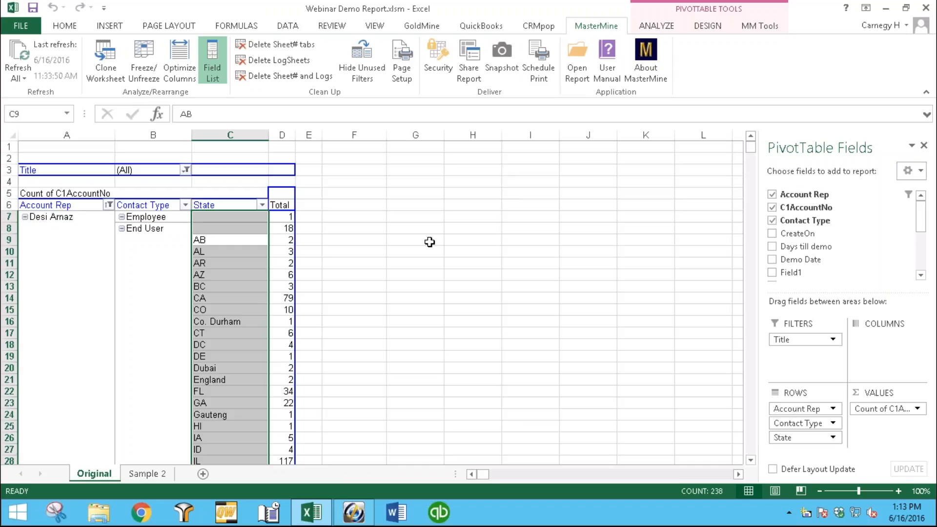
Select the AB total in the pivot table and display the MM Tools commands
{"action": "left_click", "coordinate": [293, 252]}
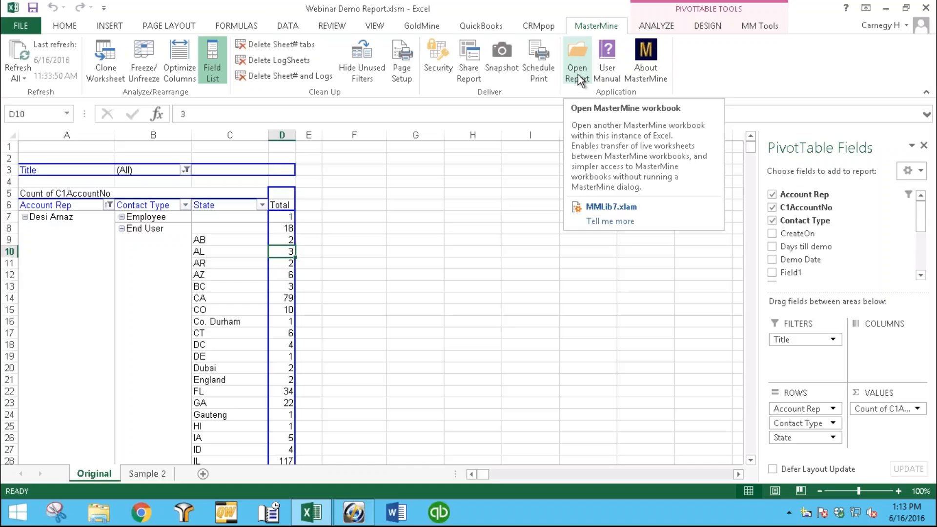
{"action": "left_click", "coordinate": [279, 229]}
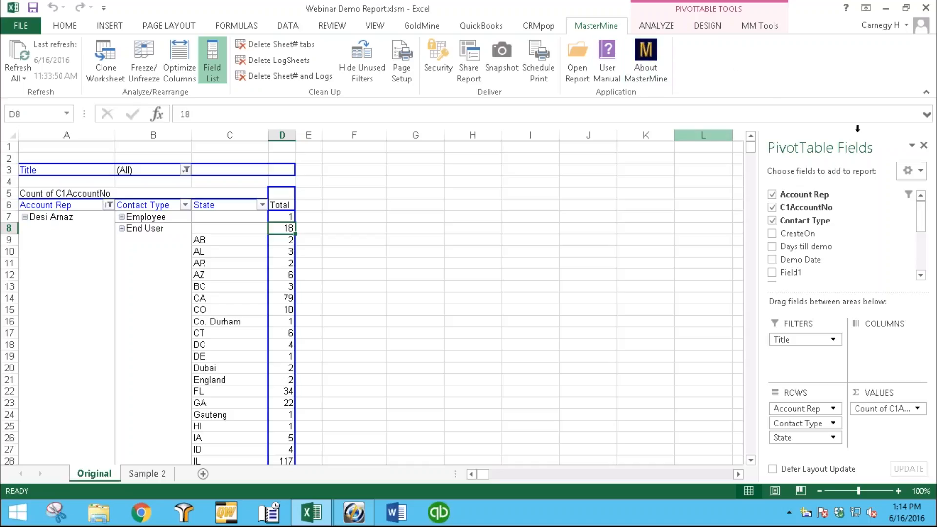
{"action": "left_click", "coordinate": [430, 223]}
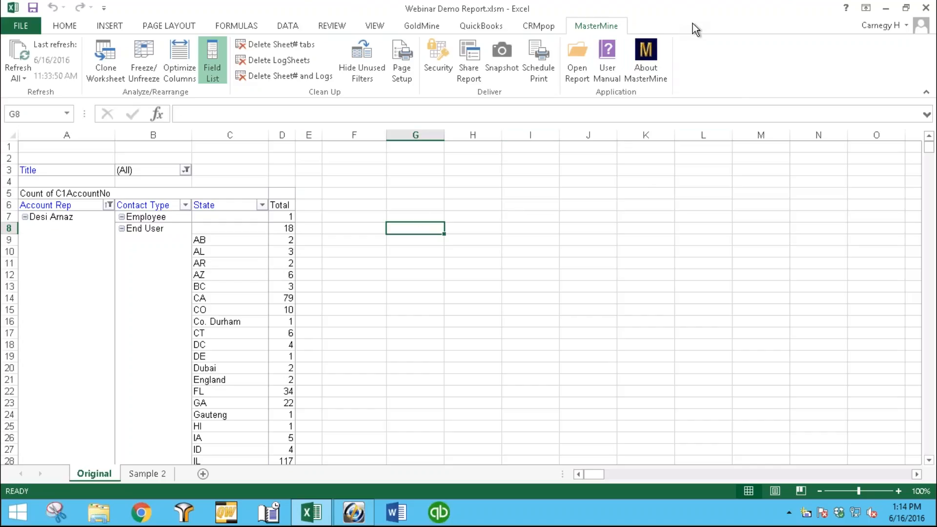
{"action": "left_click", "coordinate": [288, 239]}
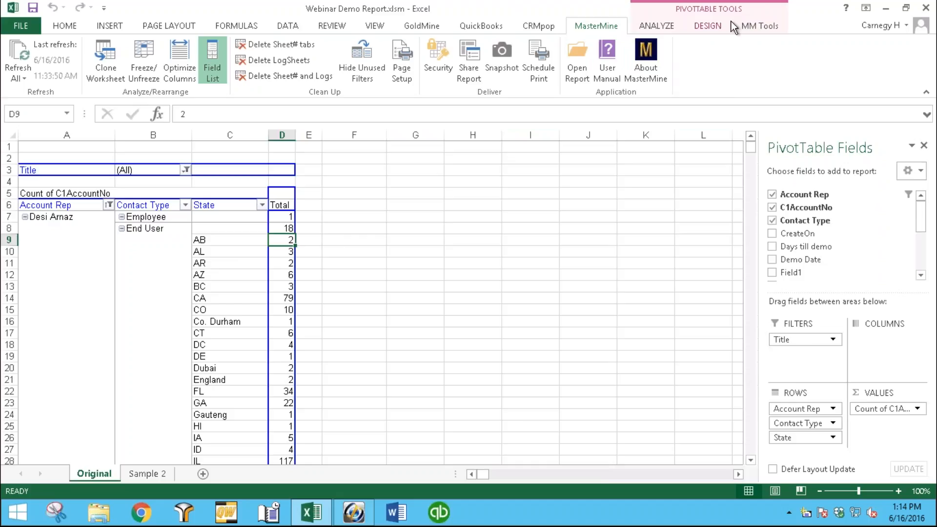
{"action": "left_click", "coordinate": [757, 27]}
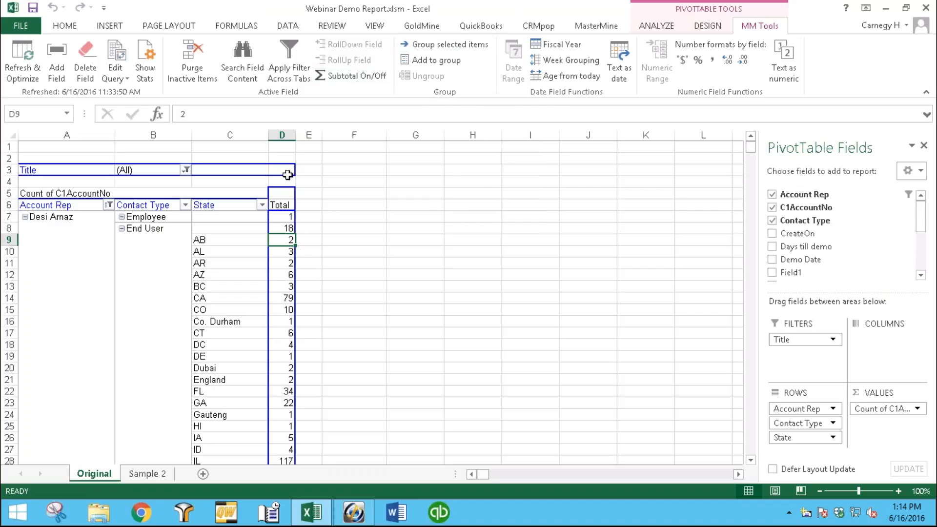
Roll up the state breakdown of the pivot table to the Contact Type level
{"action": "left_click", "coordinate": [226, 236]}
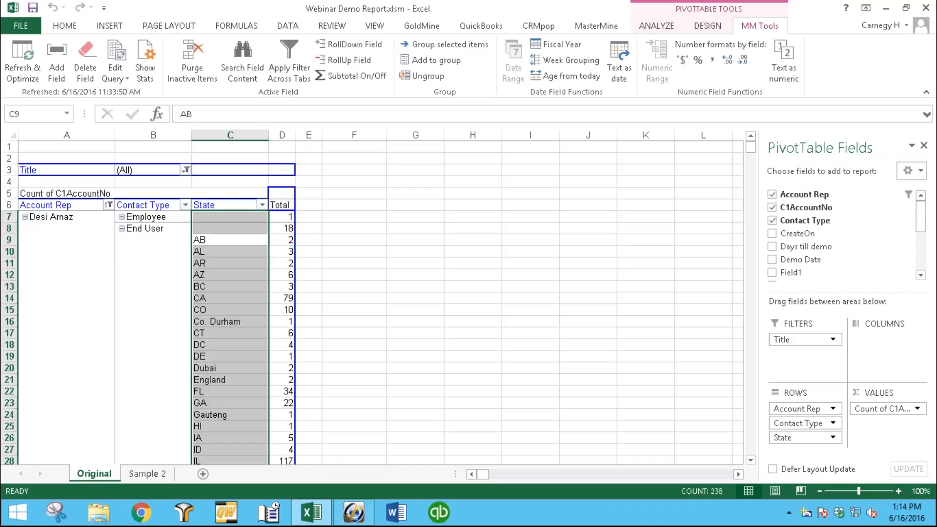
{"action": "left_click", "coordinate": [225, 242]}
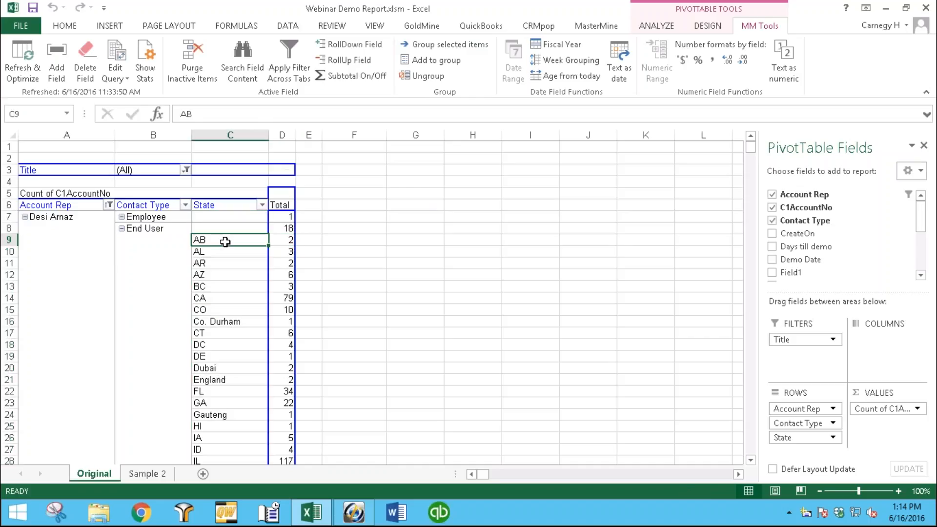
{"action": "left_click", "coordinate": [287, 238]}
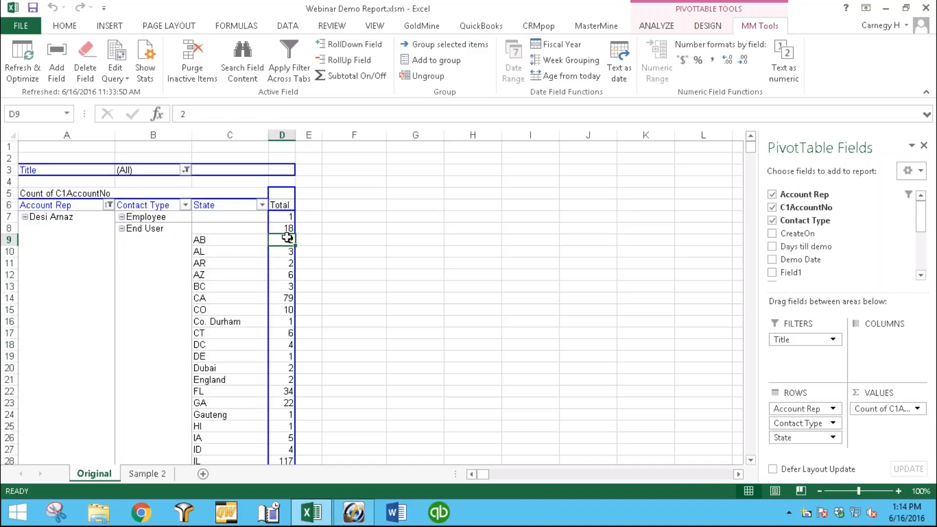
{"action": "left_click", "coordinate": [200, 240]}
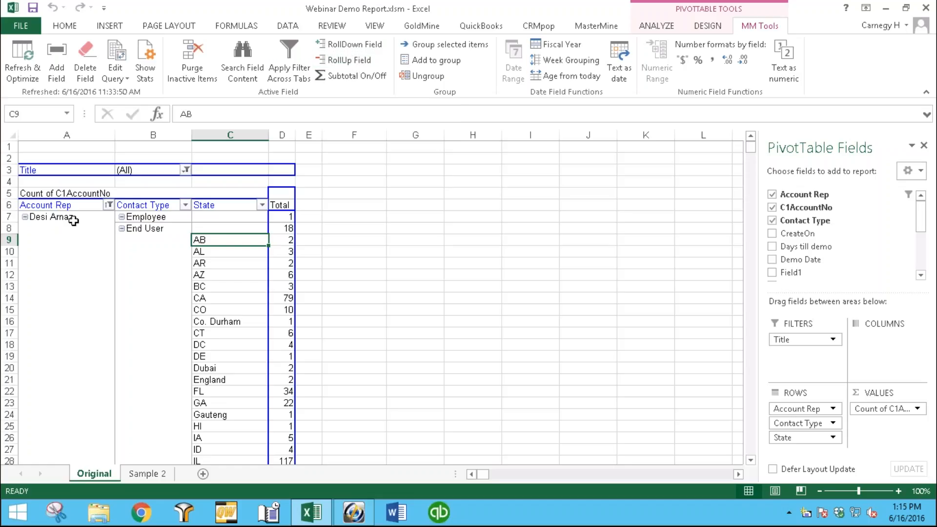
{"action": "left_click", "coordinate": [347, 62]}
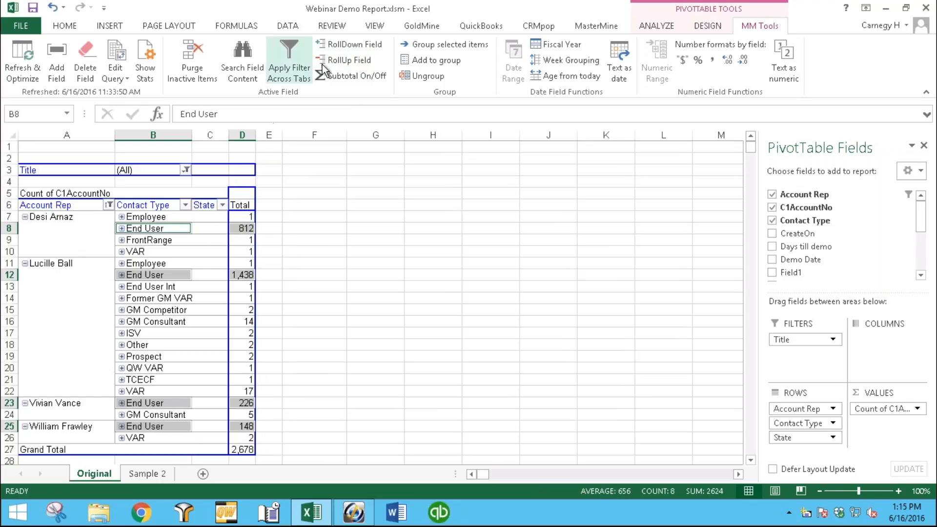
Roll the Account Rep field up, roll it down to the contact types, and roll it up again
{"action": "left_click", "coordinate": [84, 206]}
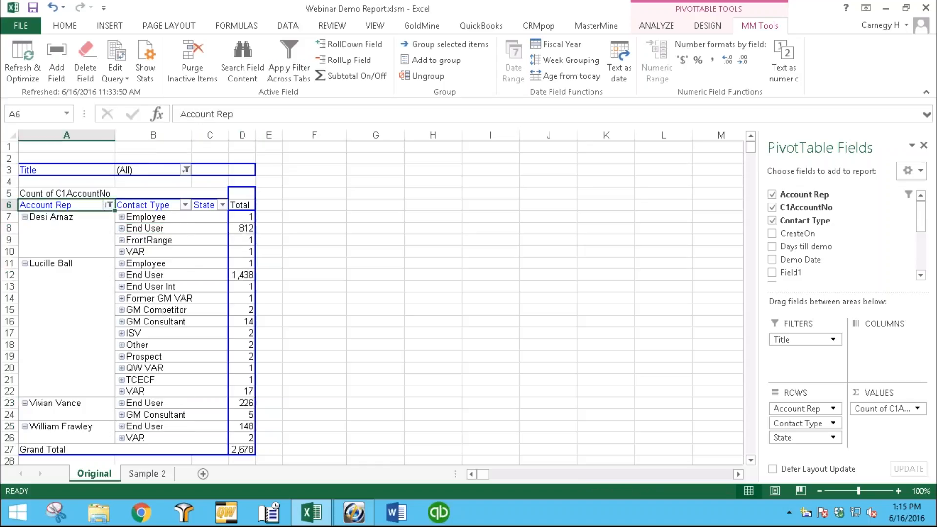
{"action": "left_click", "coordinate": [347, 61]}
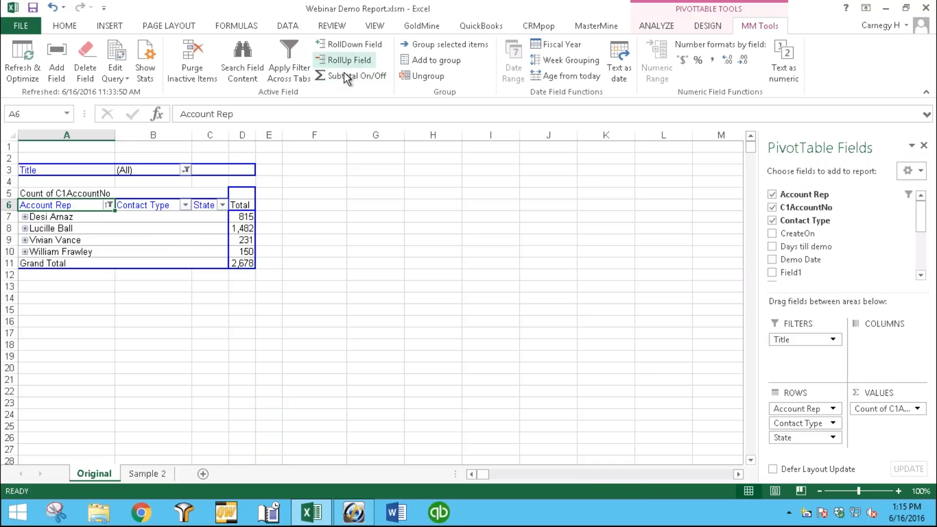
{"action": "left_click", "coordinate": [360, 47]}
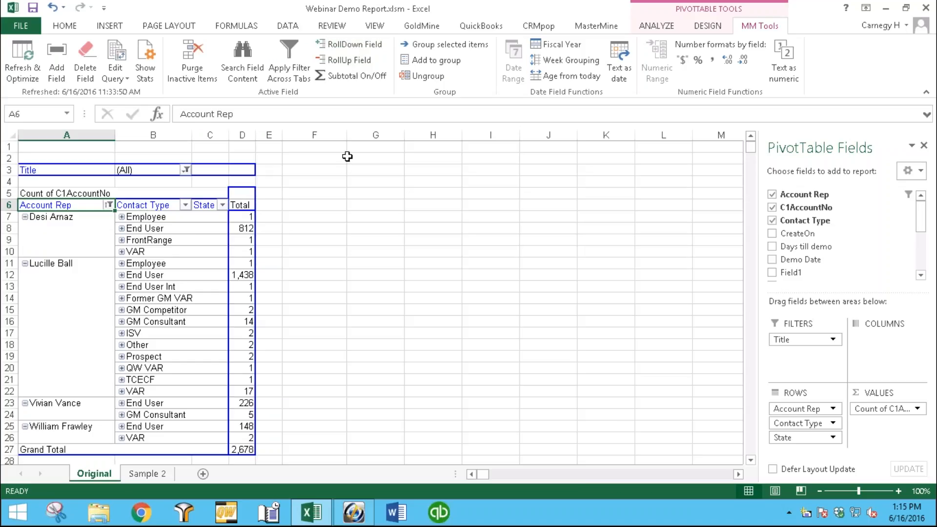
{"action": "left_click", "coordinate": [349, 60]}
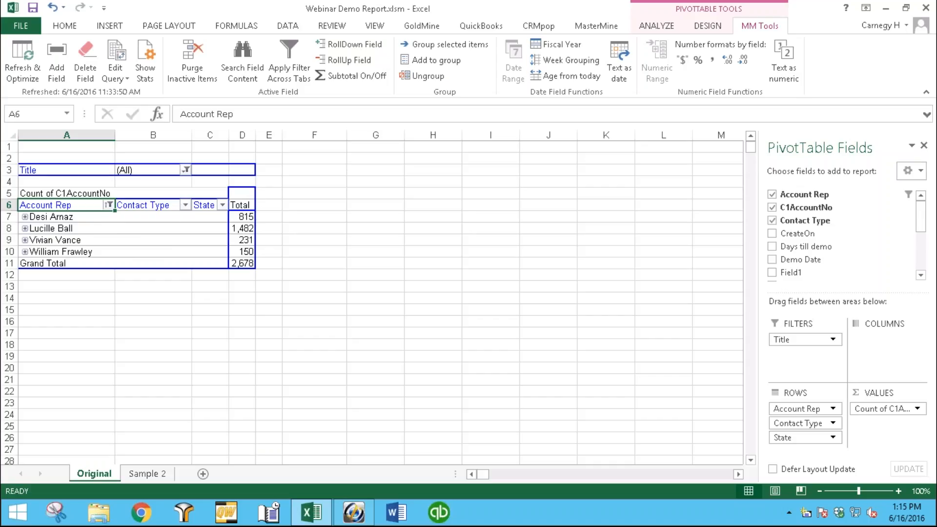
Expand only the first account rep's contact types, then expand and collapse the states under End User
{"action": "left_click", "coordinate": [25, 217]}
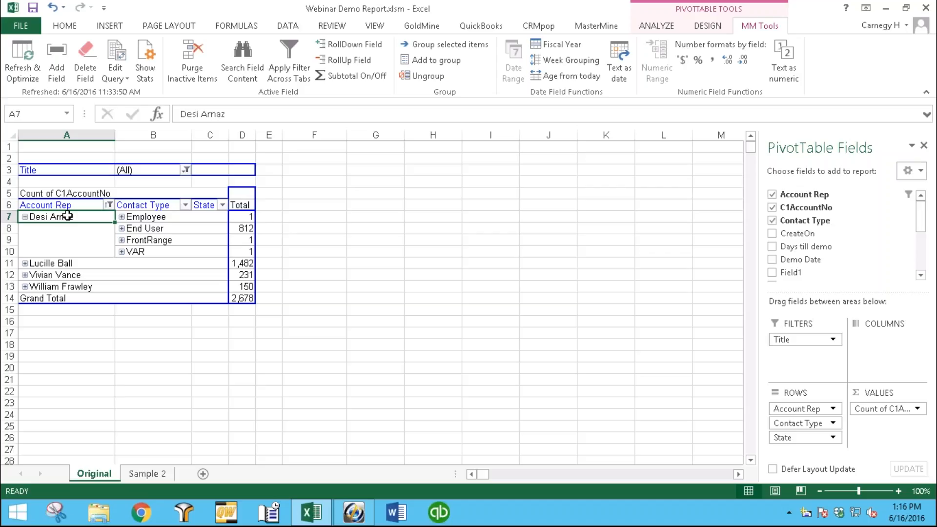
{"action": "left_click", "coordinate": [126, 221]}
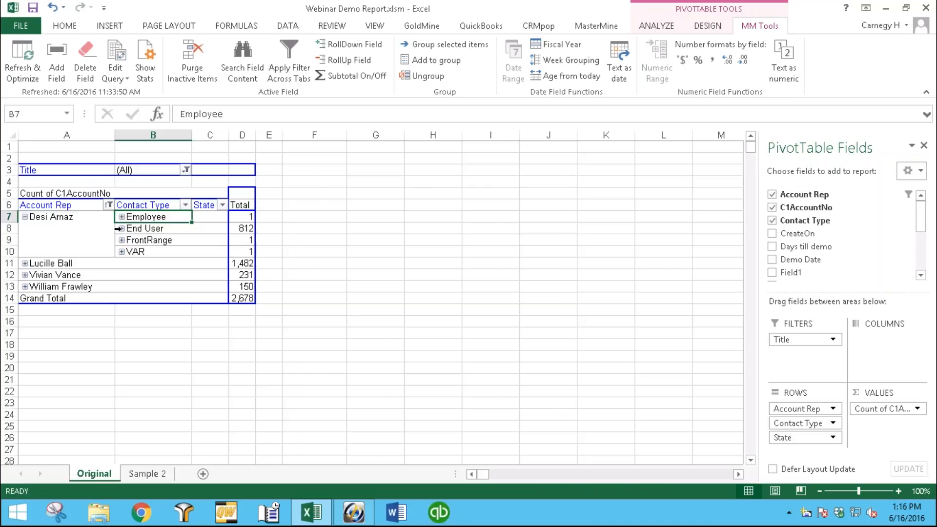
{"action": "left_click", "coordinate": [122, 228]}
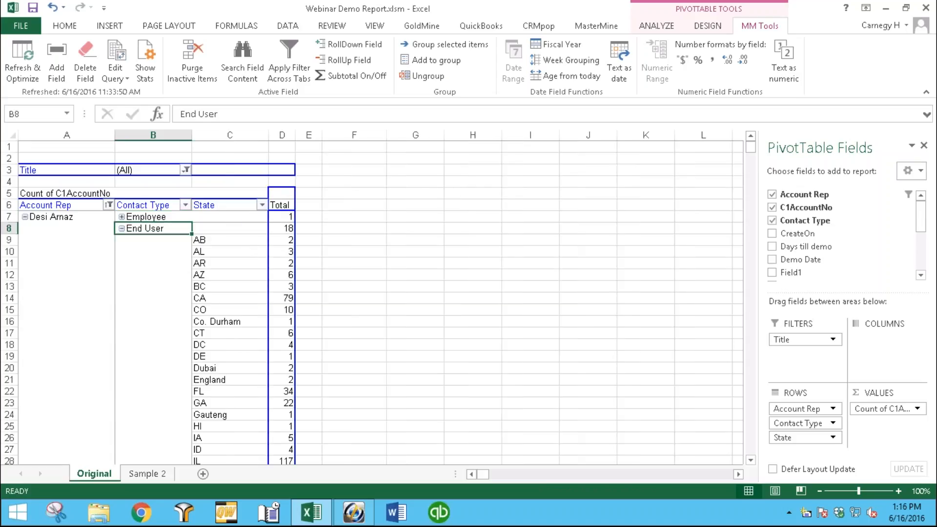
{"action": "left_click", "coordinate": [121, 228]}
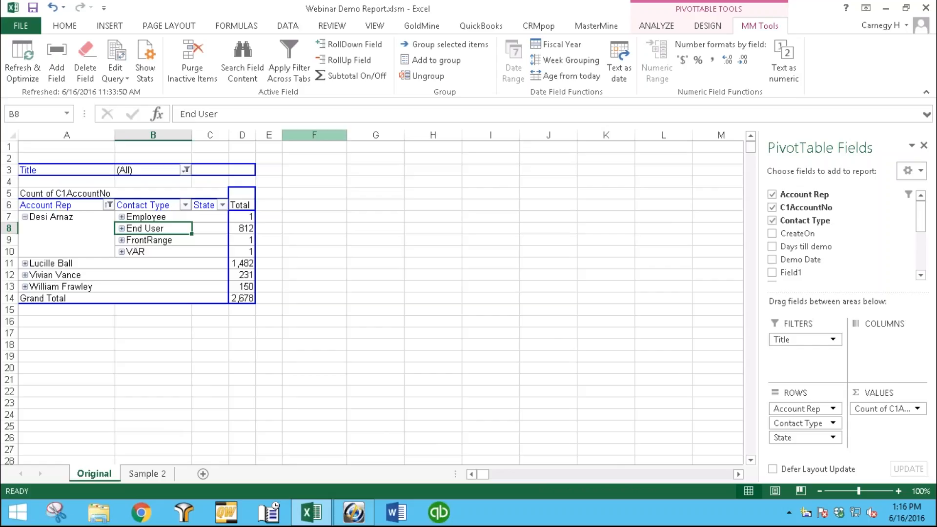
Roll down the Account Rep field for all reps and turn its subtotals on and off again
{"action": "left_click", "coordinate": [352, 75]}
{"action": "left_click", "coordinate": [351, 76]}
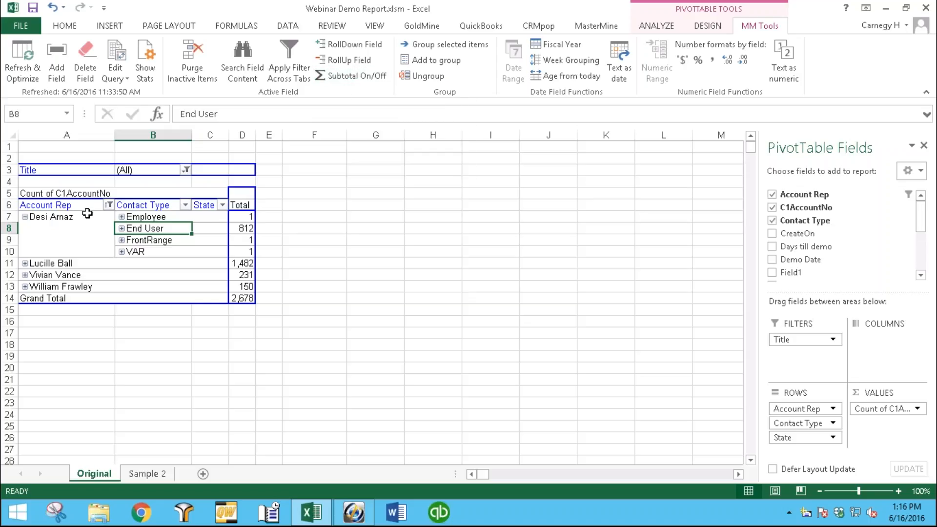
{"action": "left_click", "coordinate": [39, 216]}
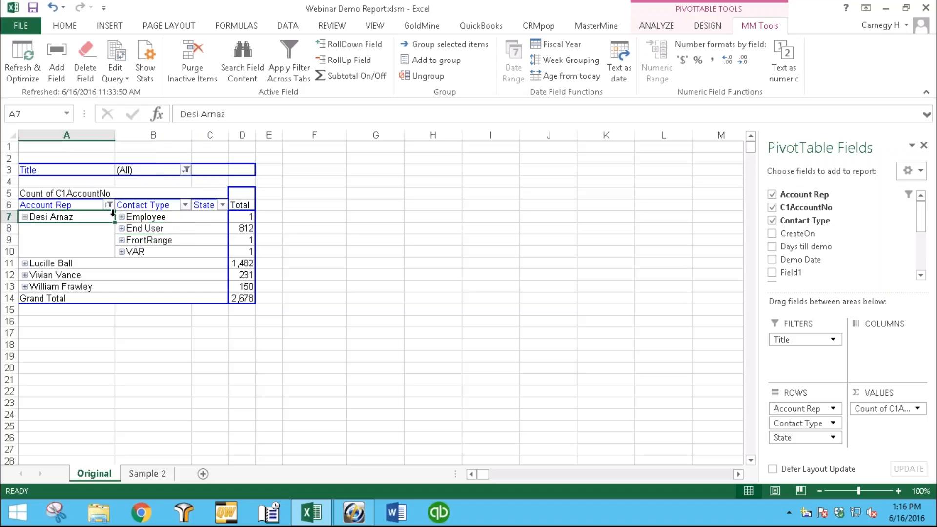
{"action": "left_click", "coordinate": [344, 46]}
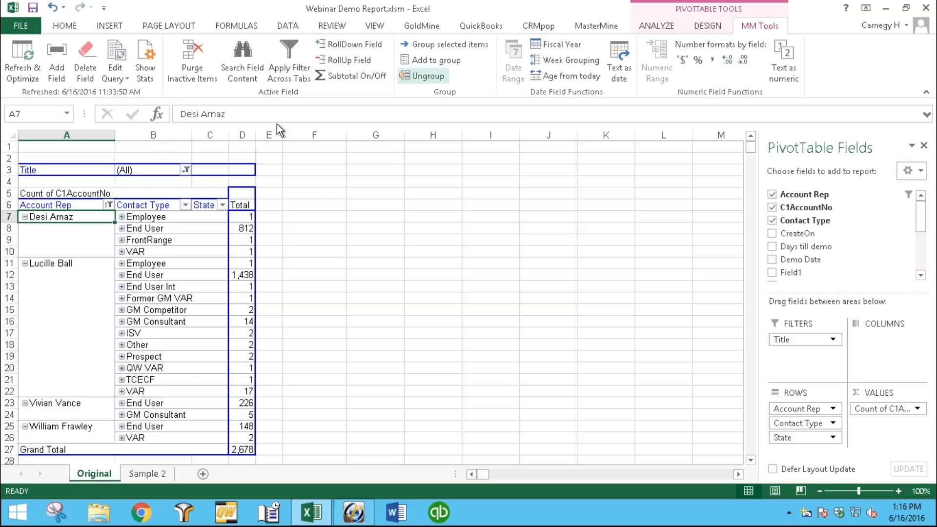
{"action": "left_click", "coordinate": [366, 76]}
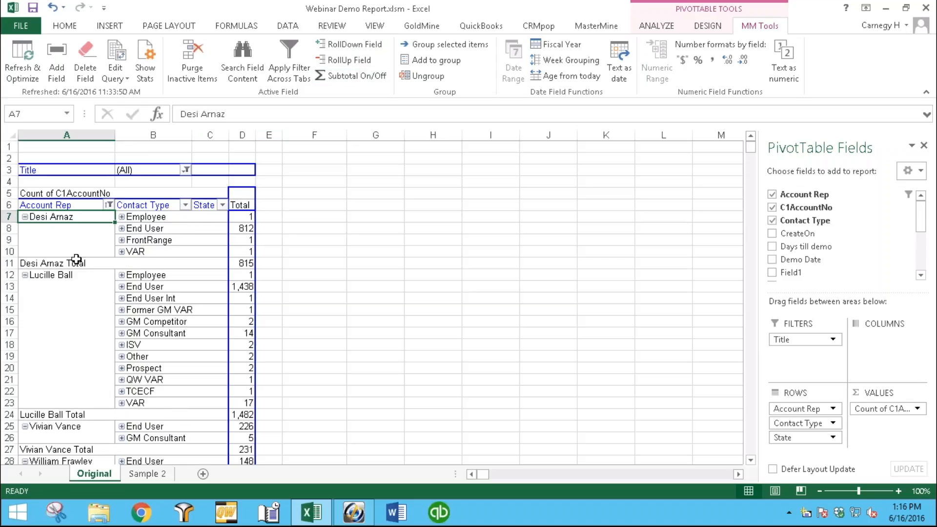
{"action": "left_click", "coordinate": [327, 76]}
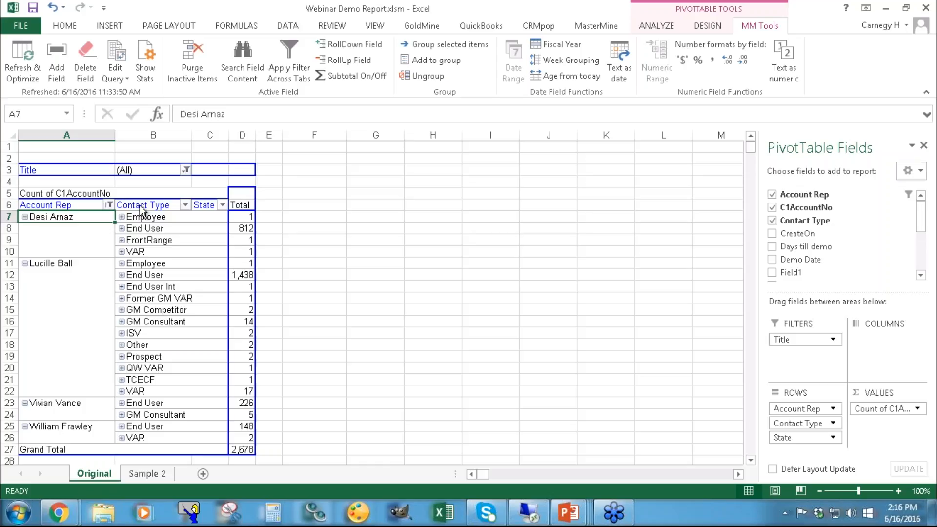
Move the Contact Type field from the rows to the report filters on the Original sheet and compare its filters with those on Sample 2
{"action": "left_click", "coordinate": [139, 206]}
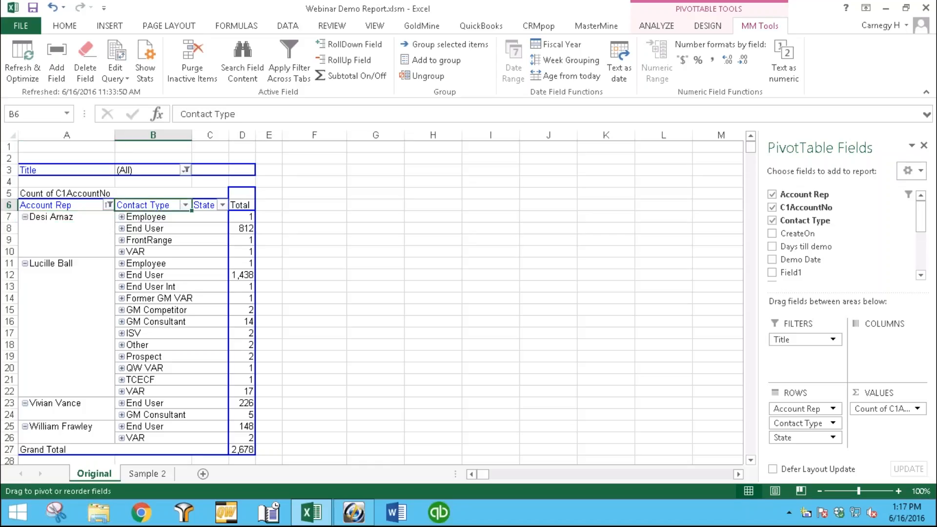
{"action": "left_click_drag", "start_coordinate": [139, 210], "coordinate": [92, 158]}
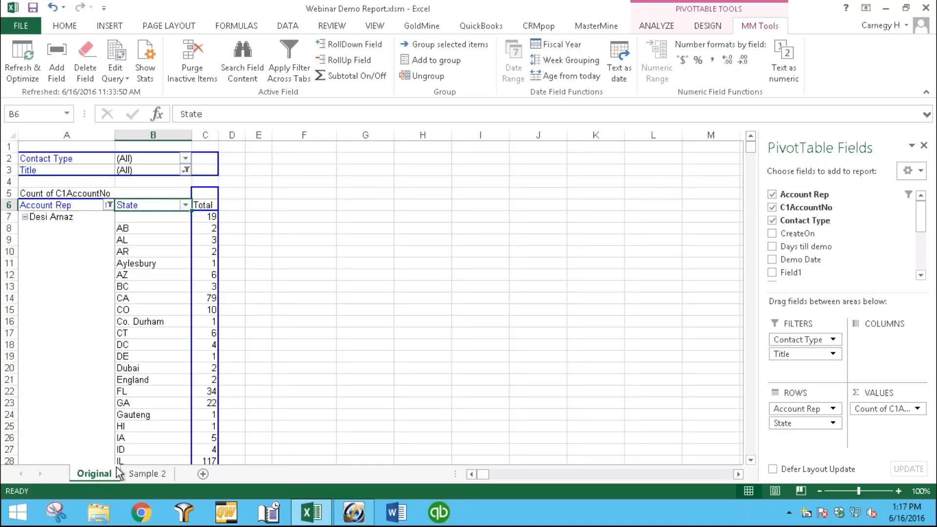
{"action": "left_click", "coordinate": [145, 474]}
{"action": "left_click", "coordinate": [104, 473]}
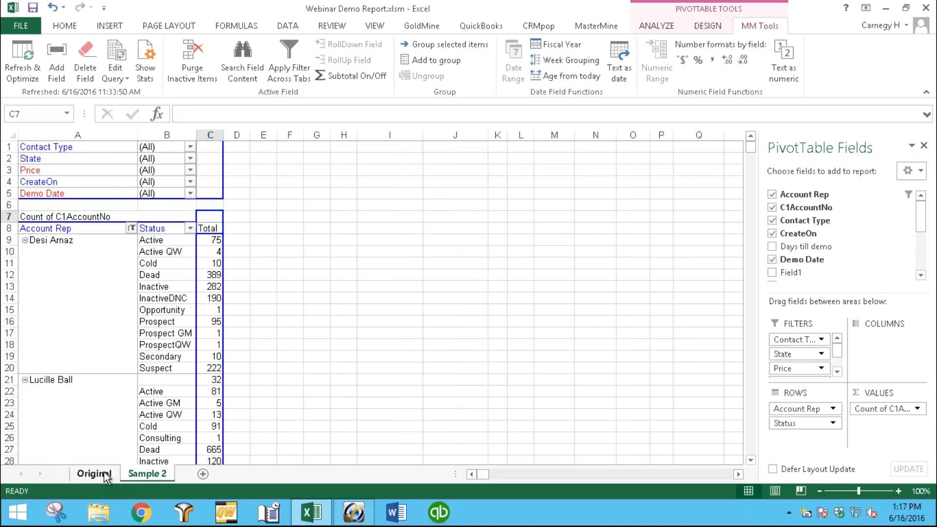
{"action": "left_click", "coordinate": [137, 474]}
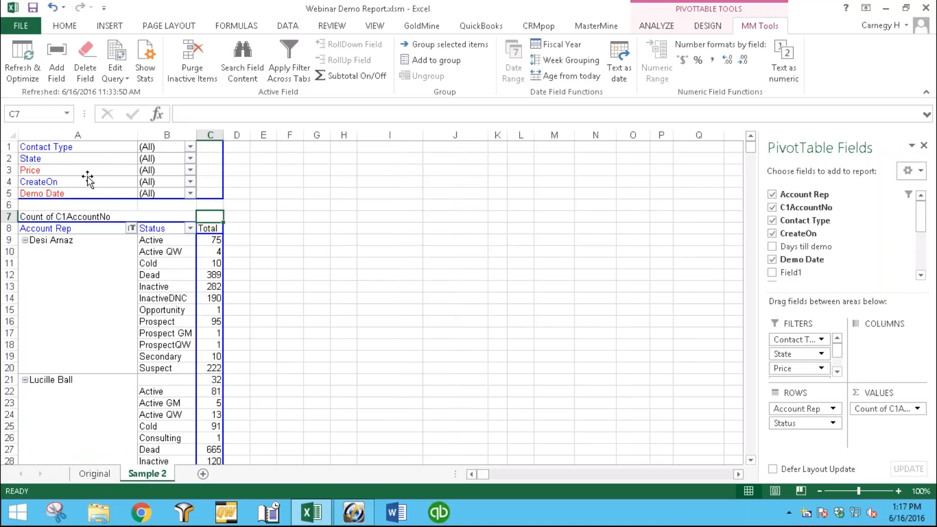
{"action": "left_click", "coordinate": [96, 474]}
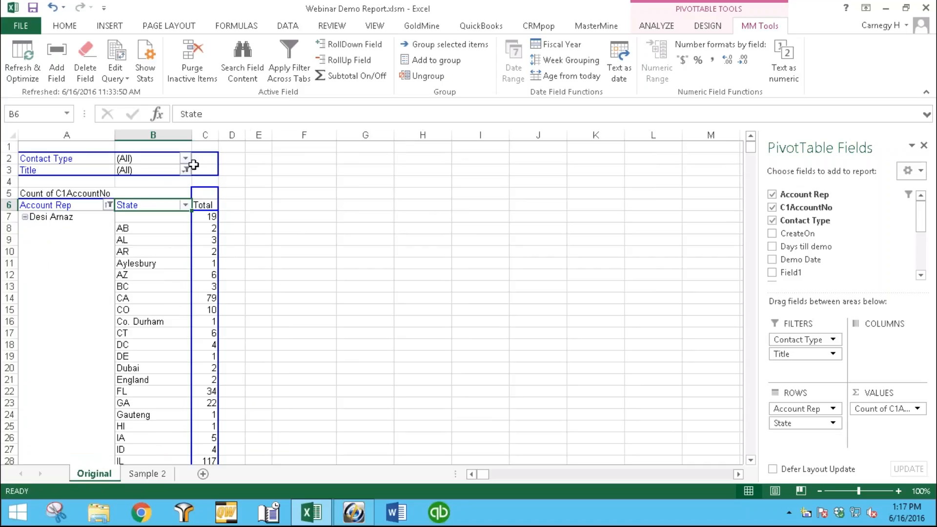
{"action": "left_click", "coordinate": [148, 473]}
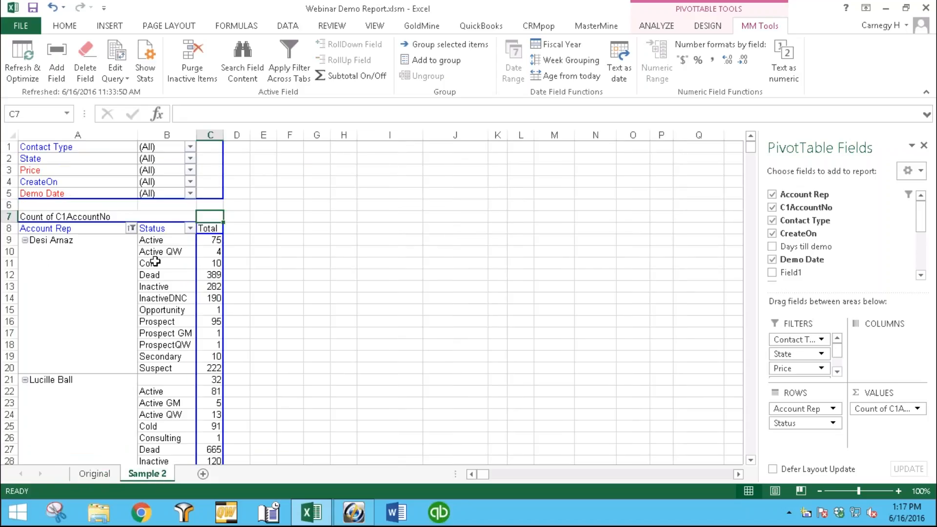
{"action": "left_click", "coordinate": [104, 475]}
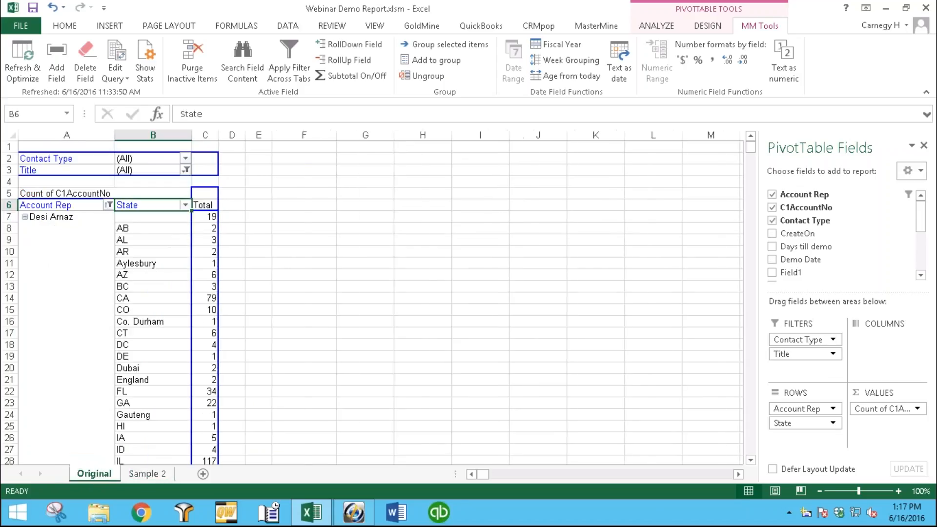
Filter the Original sheet's pivot table by Contact Type to End User
{"action": "left_click", "coordinate": [185, 158]}
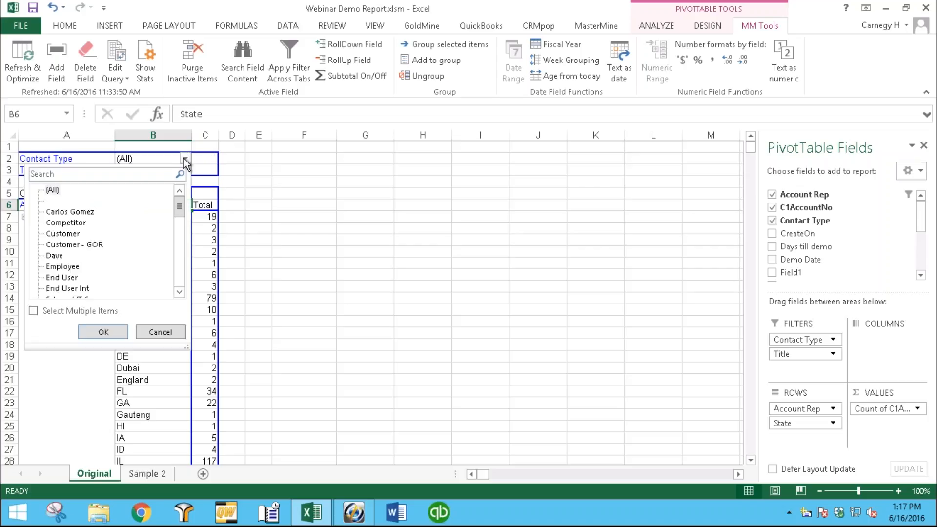
{"action": "scroll", "coordinate": [183, 219], "scroll_direction": "down", "scroll_amount": 2}
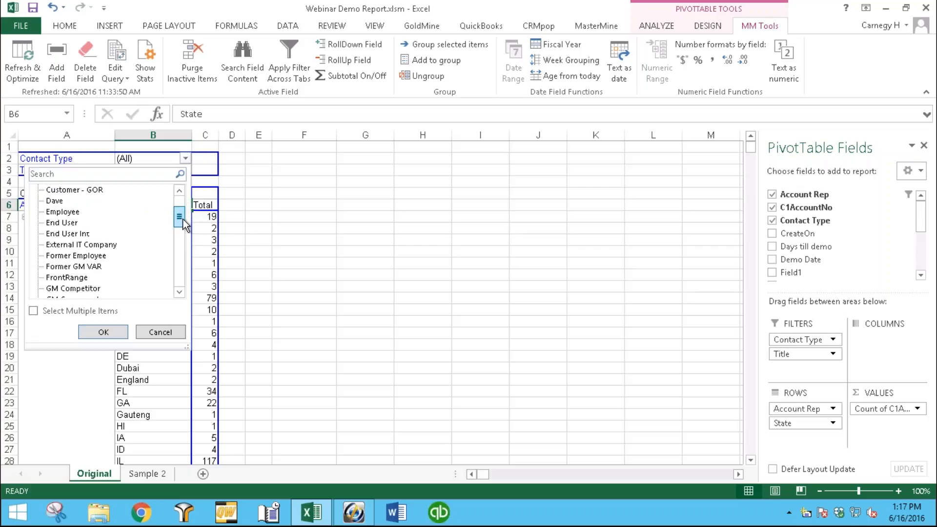
{"action": "left_click", "coordinate": [90, 329]}
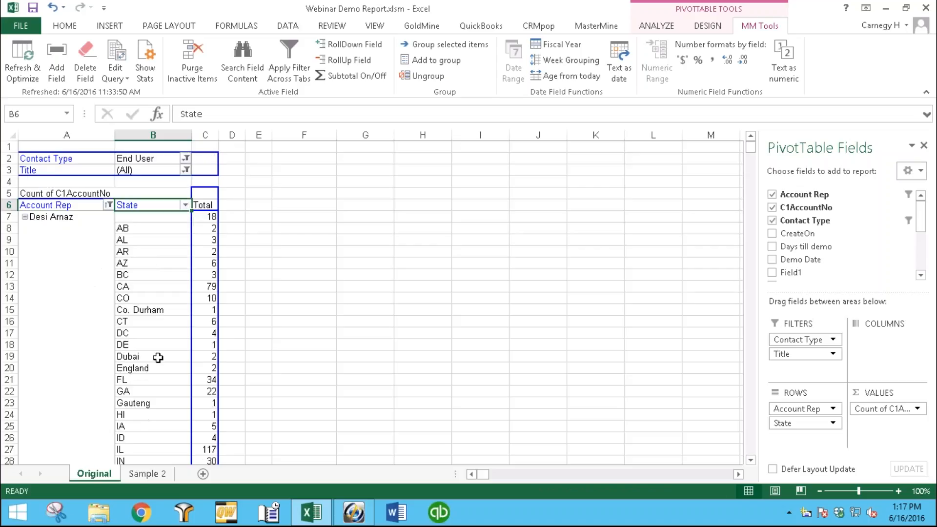
Try to apply the Contact Type filter across all tabs with the State field and a total cell selected
{"action": "left_click", "coordinate": [287, 62]}
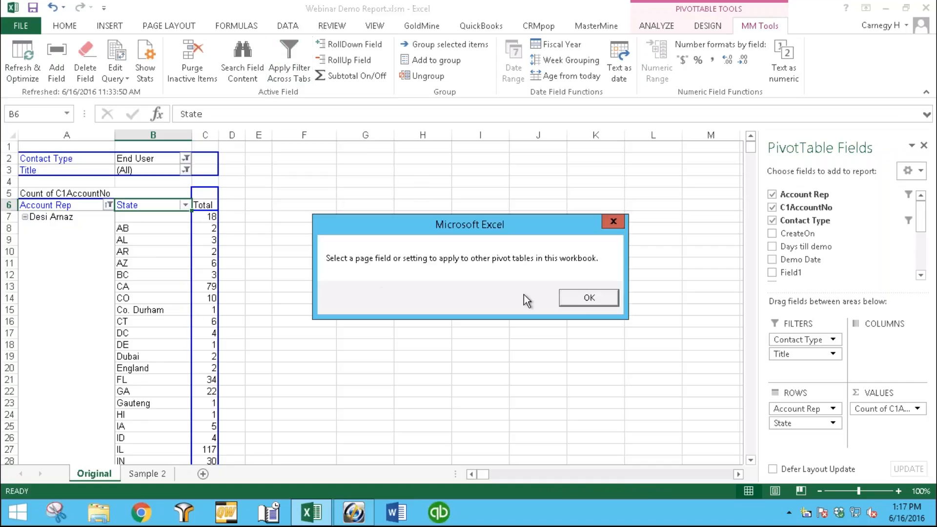
{"action": "left_click", "coordinate": [576, 302]}
{"action": "left_click", "coordinate": [200, 263]}
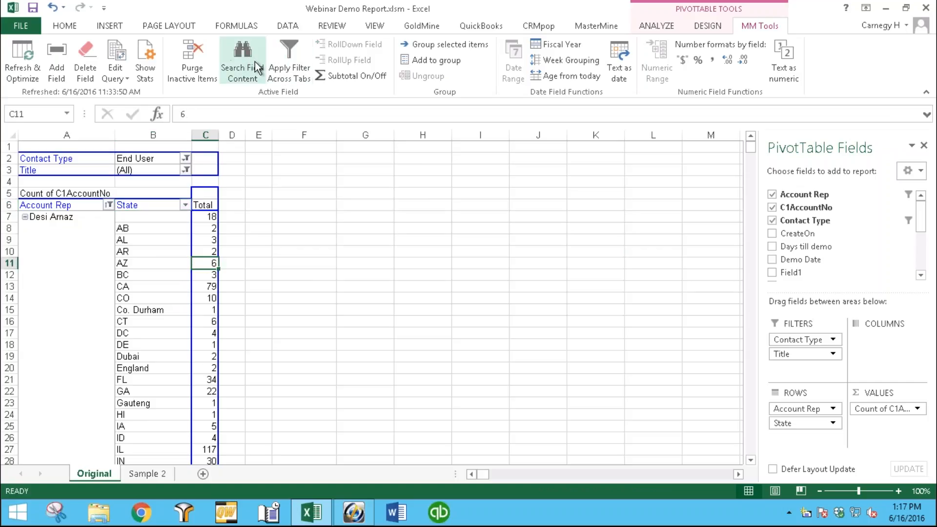
{"action": "left_click", "coordinate": [295, 61]}
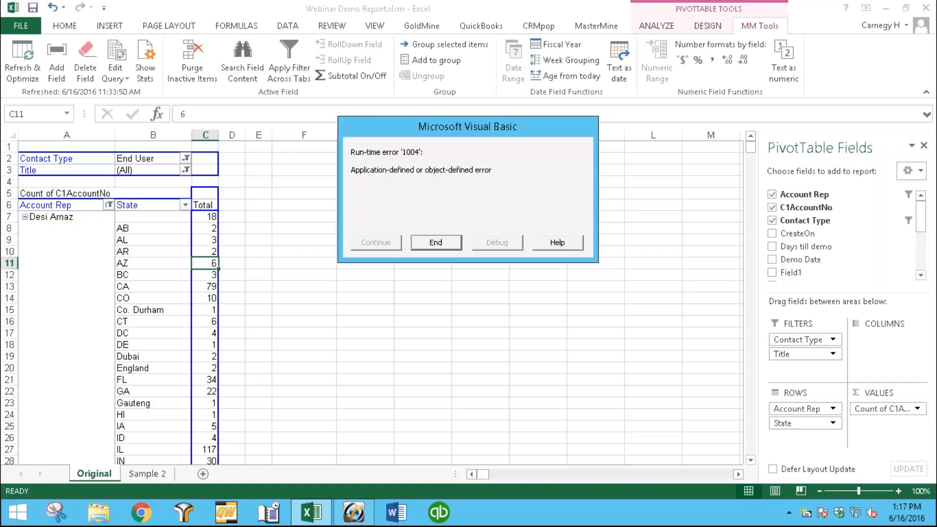
{"action": "left_click", "coordinate": [444, 240]}
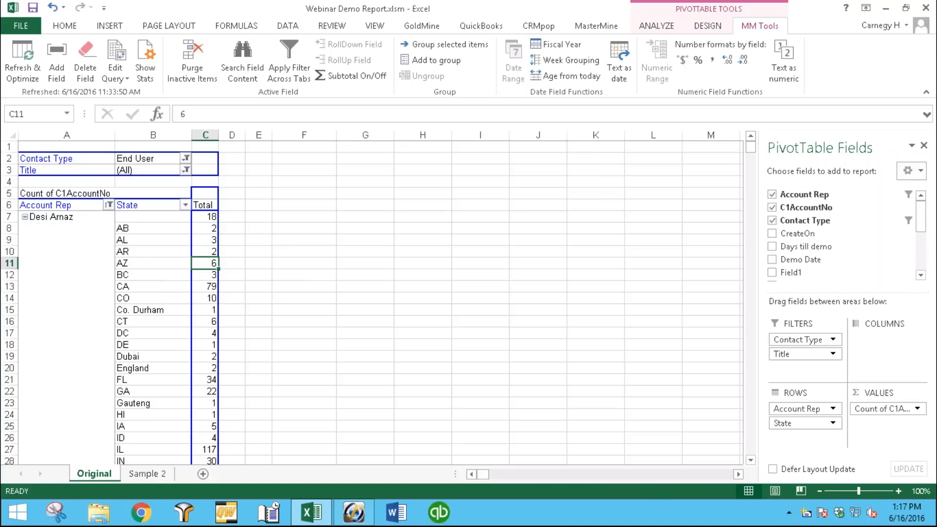
{"action": "left_click", "coordinate": [182, 227]}
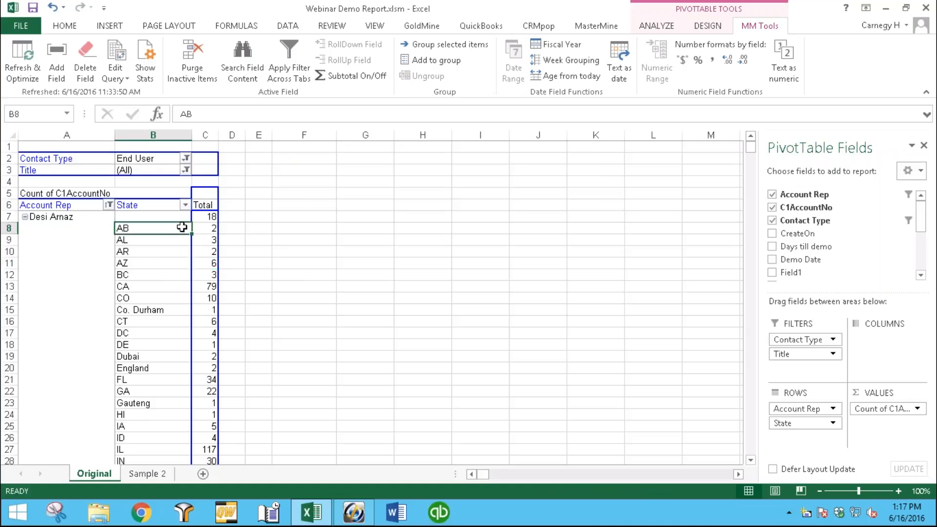
Apply the Original sheet's Contact Type filter of End User across all tabs, comparing Sample 2's Contact Type filter before and after
{"action": "left_click", "coordinate": [147, 473]}
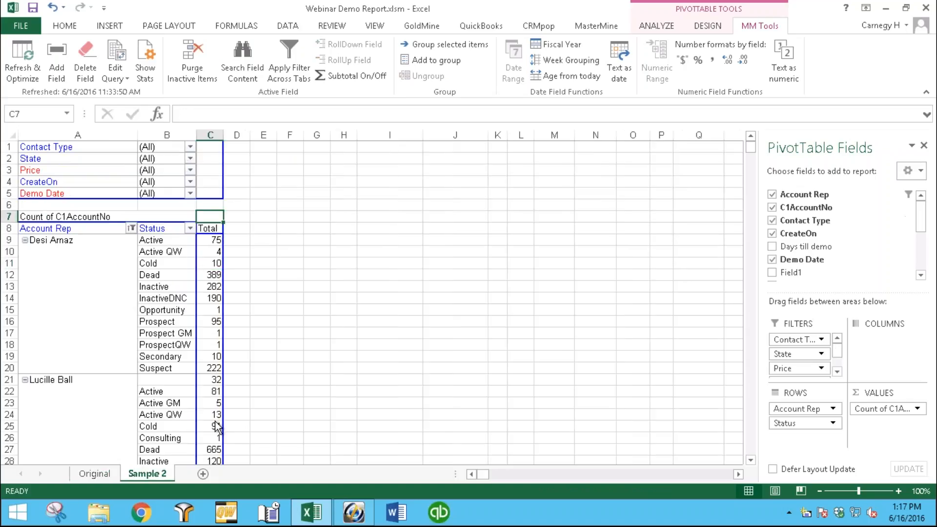
{"action": "left_click", "coordinate": [190, 158]}
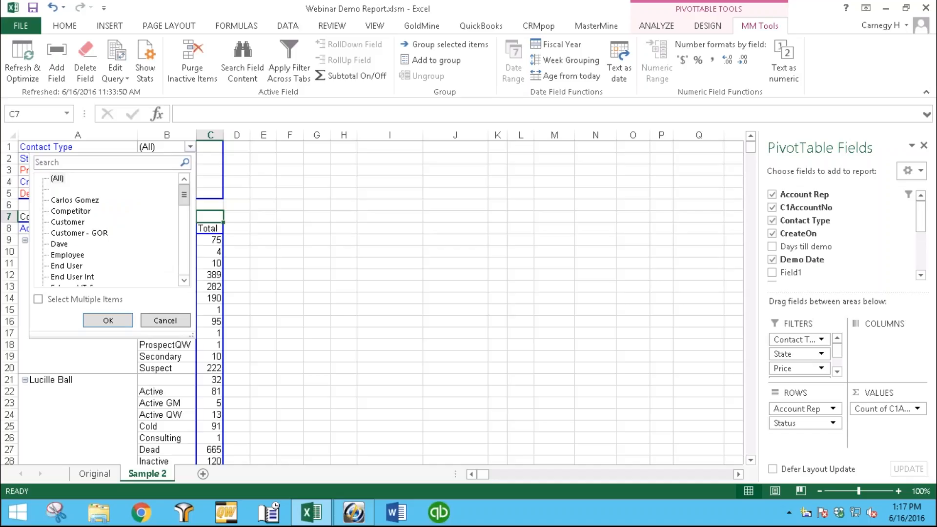
{"action": "left_click", "coordinate": [176, 319]}
{"action": "left_click", "coordinate": [92, 476]}
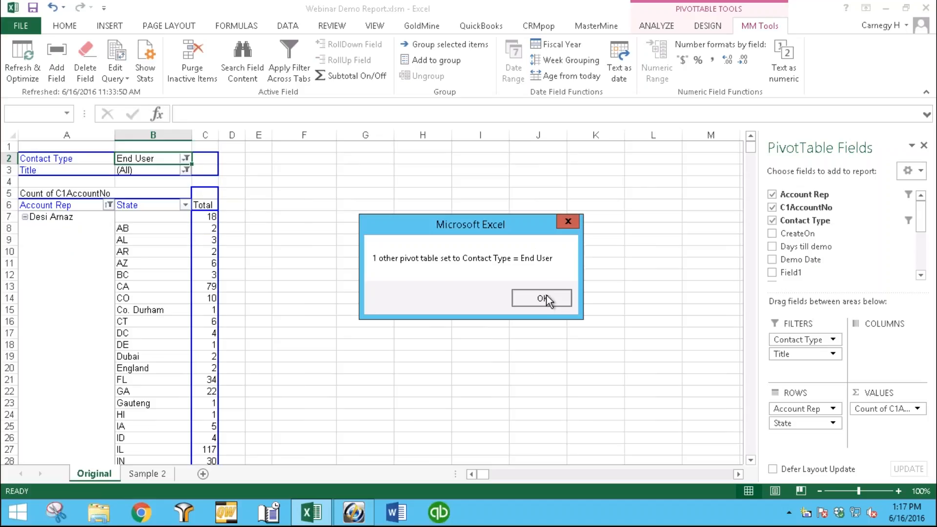
{"action": "left_click", "coordinate": [542, 297]}
{"action": "left_click", "coordinate": [148, 473]}
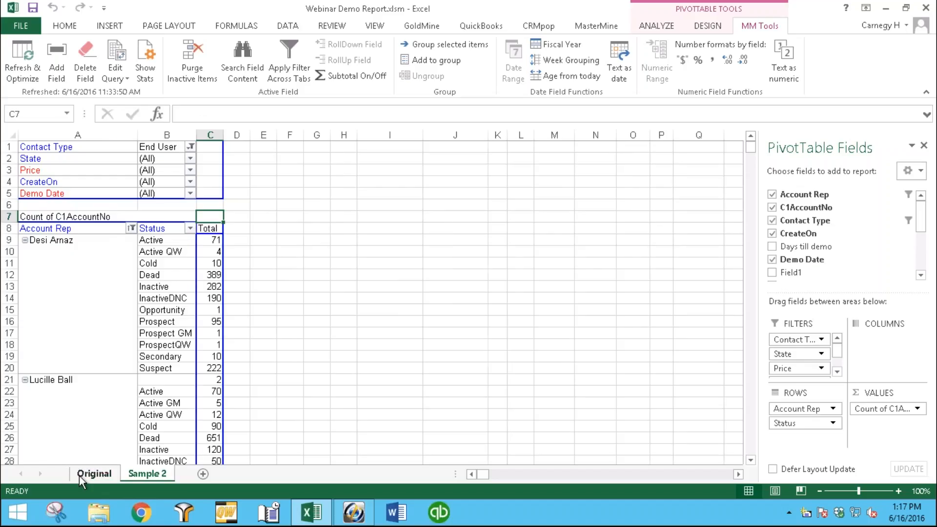
{"action": "left_click", "coordinate": [94, 472]}
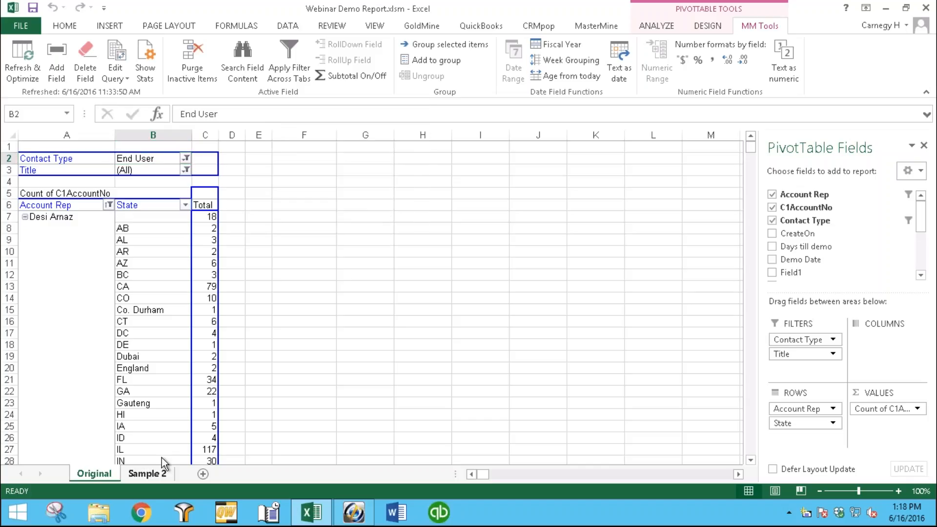
{"action": "left_click", "coordinate": [147, 474]}
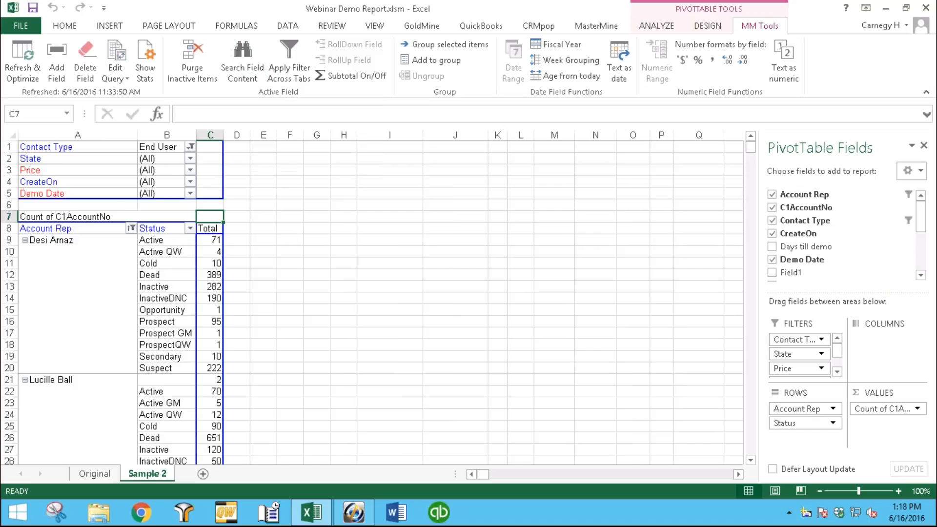
On Sample 2, move Contact Type into the rows and back to the report filters, and add the Title field to the rows after Status
{"action": "left_click", "coordinate": [58, 147]}
{"action": "left_click_drag", "start_coordinate": [59, 146], "coordinate": [189, 254]}
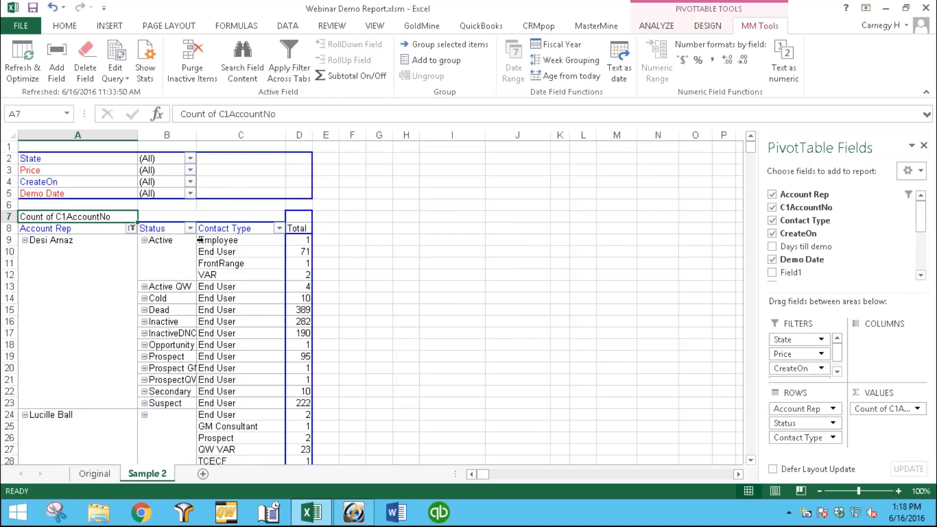
{"action": "left_click_drag", "start_coordinate": [200, 240], "coordinate": [79, 147]}
{"action": "left_click_drag", "start_coordinate": [920, 214], "coordinate": [192, 240]}
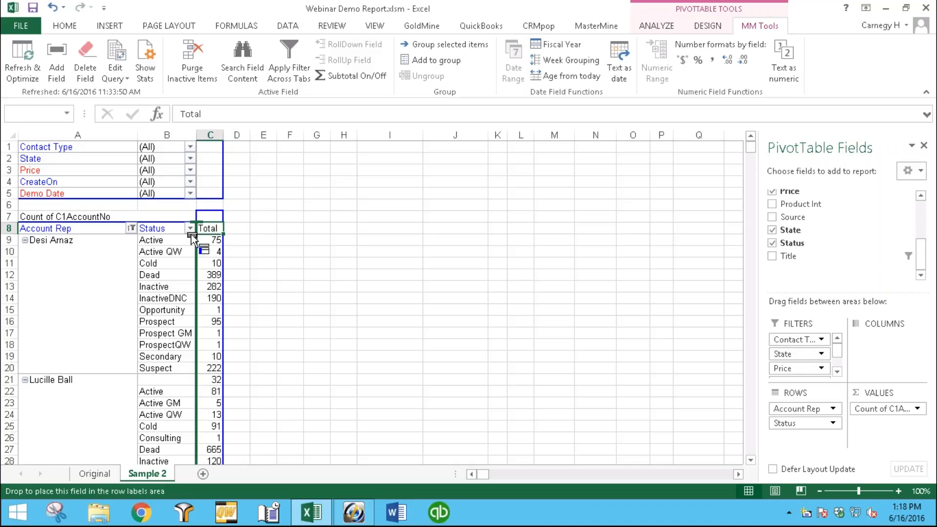
{"action": "left_click_drag", "start_coordinate": [192, 239], "coordinate": [192, 240]}
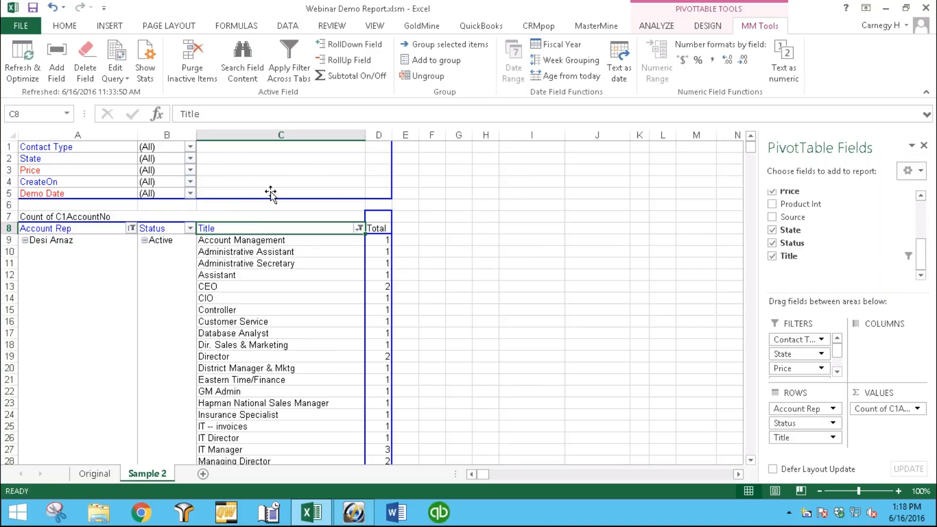
Look at the Title field's content search form and its list of filter items without changing either
{"action": "left_click", "coordinate": [250, 55]}
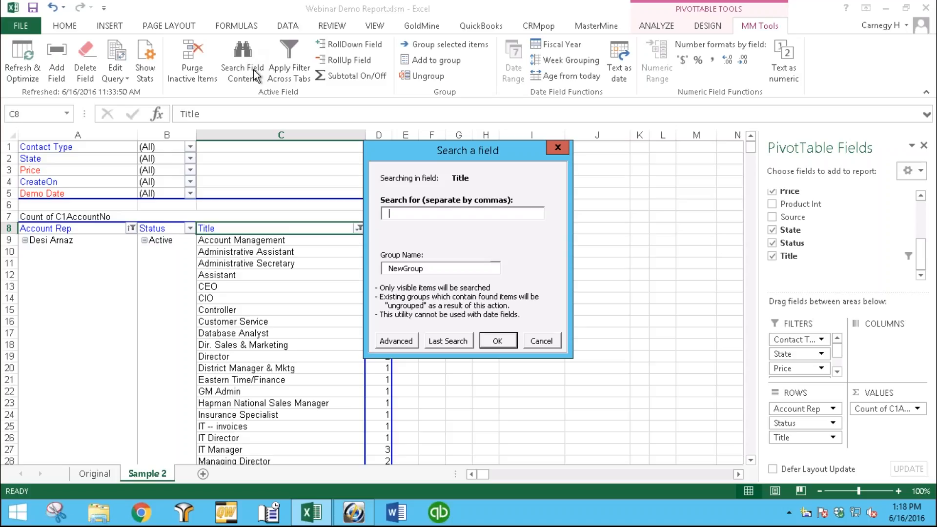
{"action": "left_click", "coordinate": [537, 342]}
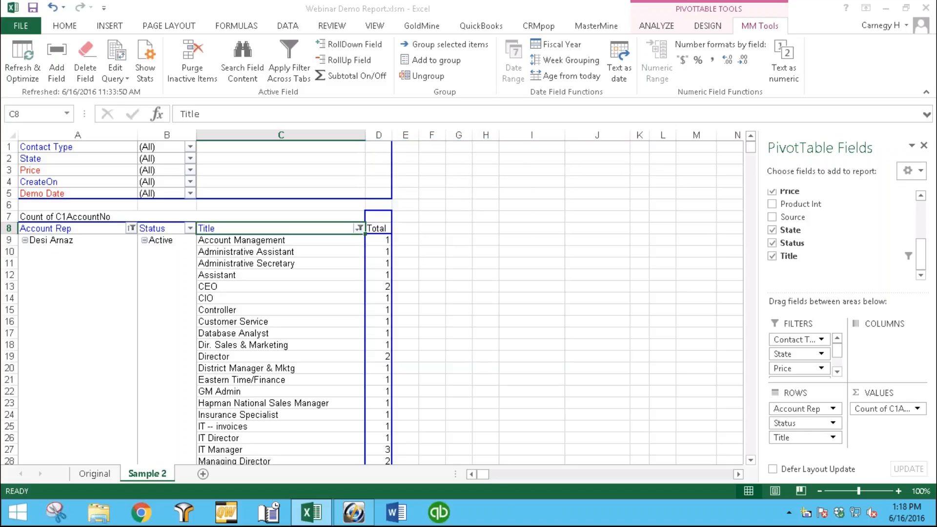
{"action": "left_click", "coordinate": [359, 229]}
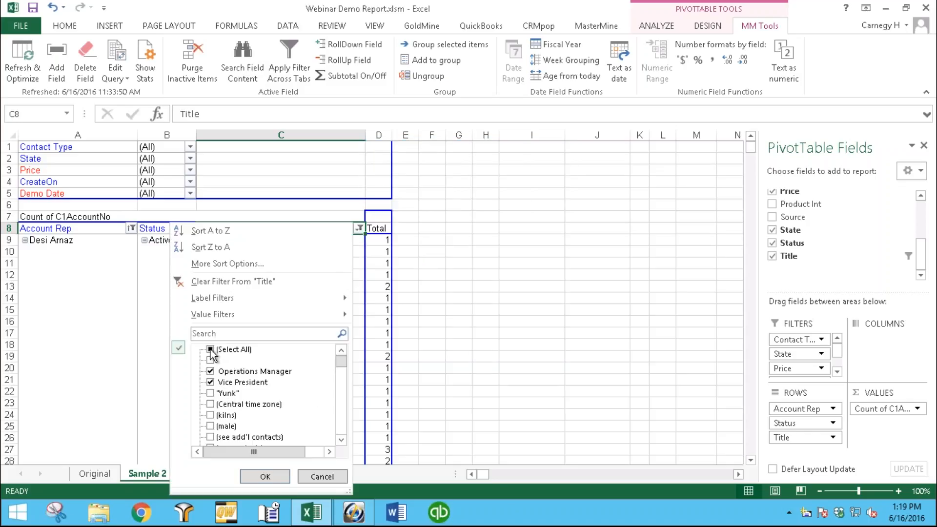
{"action": "left_click", "coordinate": [314, 476]}
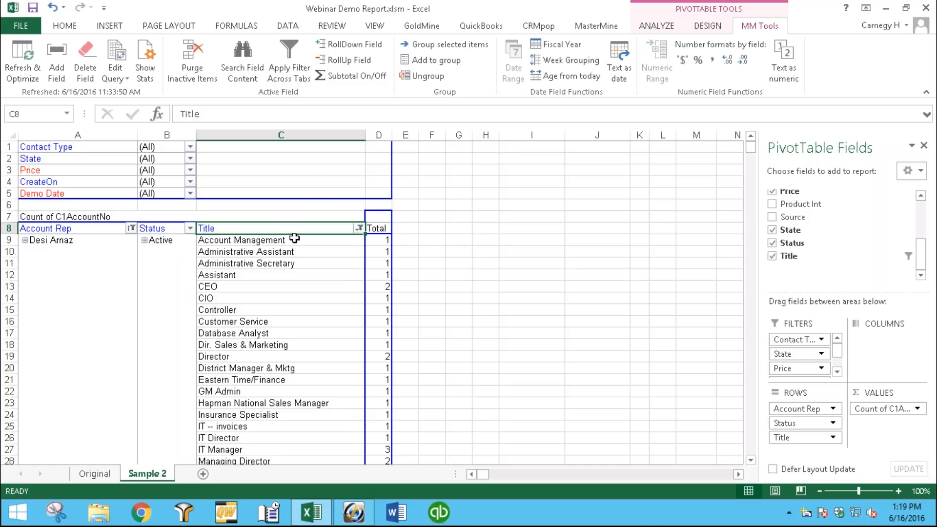
Set up a content search of the Title field for "Manager, President" using the Or search mode
{"action": "left_click", "coordinate": [249, 69]}
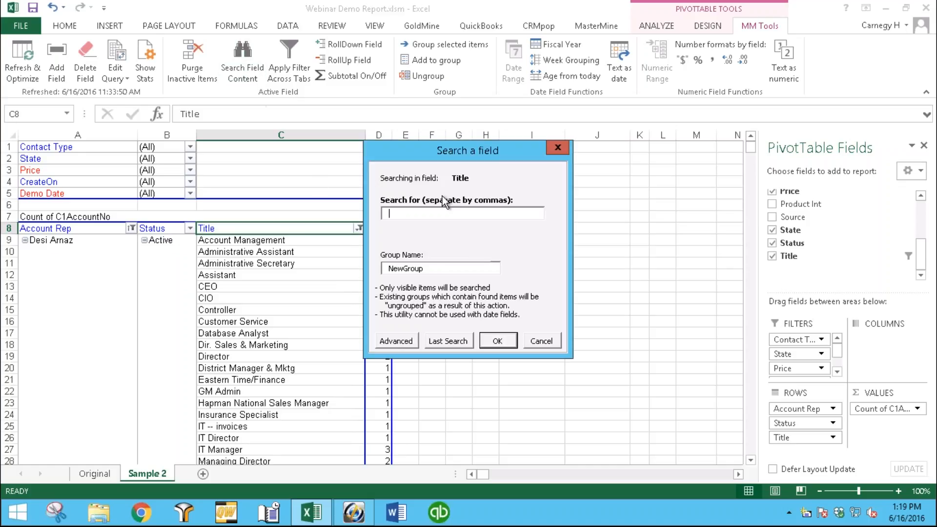
{"action": "type", "text": "Manager,"}
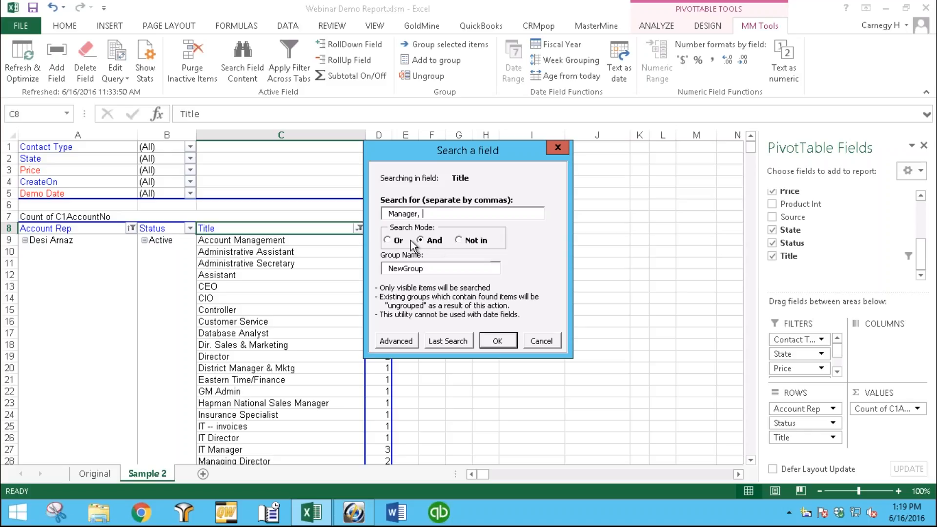
{"action": "left_click", "coordinate": [388, 240]}
{"action": "left_click", "coordinate": [432, 213]}
{"action": "type", "text": "Prsiden"}
{"action": "key", "text": "BackSpace"}
{"action": "key", "text": "BackSpace"}
{"action": "key", "text": "BackSpace"}
{"action": "key", "text": "BackSpace"}
{"action": "key", "text": "BackSpace"}
{"action": "type", "text": "esident"}
Name the search group "My Group" and run the search to group the matching titles
{"action": "double_click", "coordinate": [434, 270]}
{"action": "type", "text": "My Group"}
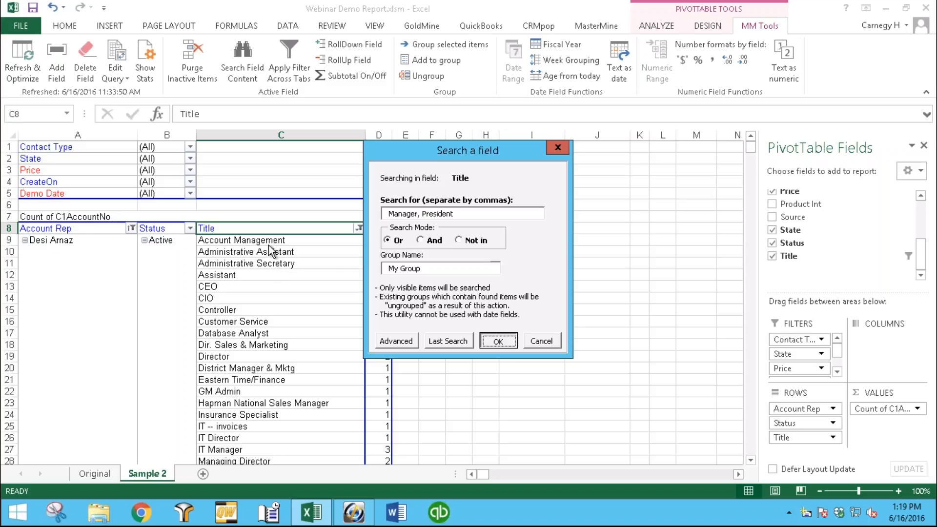
{"action": "key", "text": "Return"}
{"action": "left_click", "coordinate": [486, 304]}
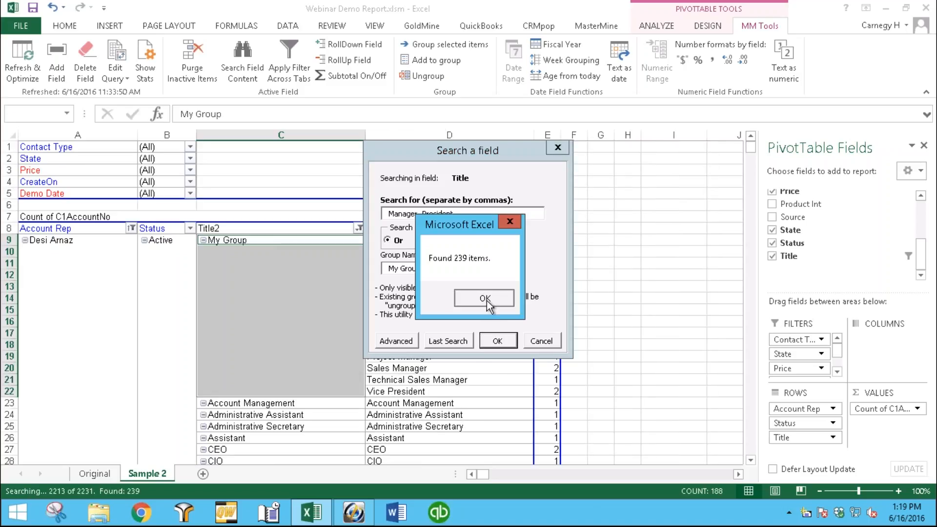
{"action": "left_click", "coordinate": [299, 261]}
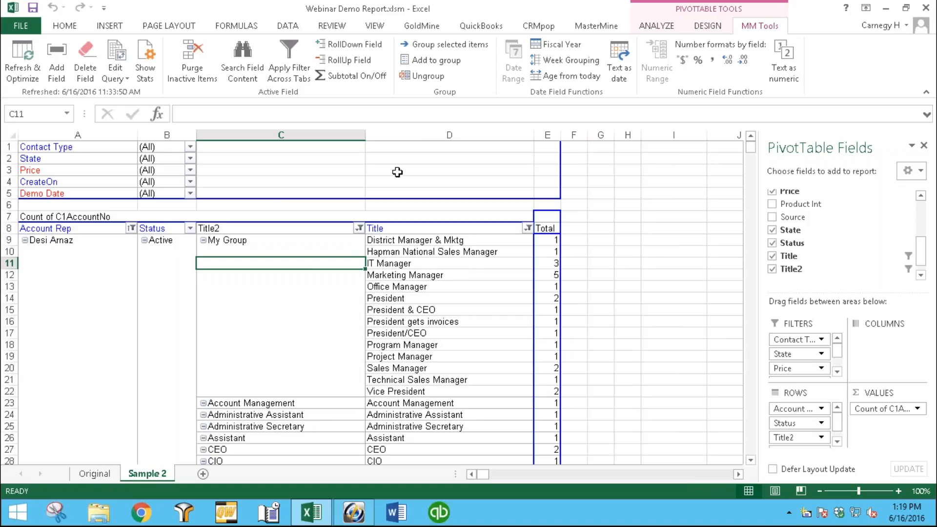
Examine the basic field search form for Title2 and the advanced search options for Title, including Begins with and the group name
{"action": "left_click", "coordinate": [236, 70]}
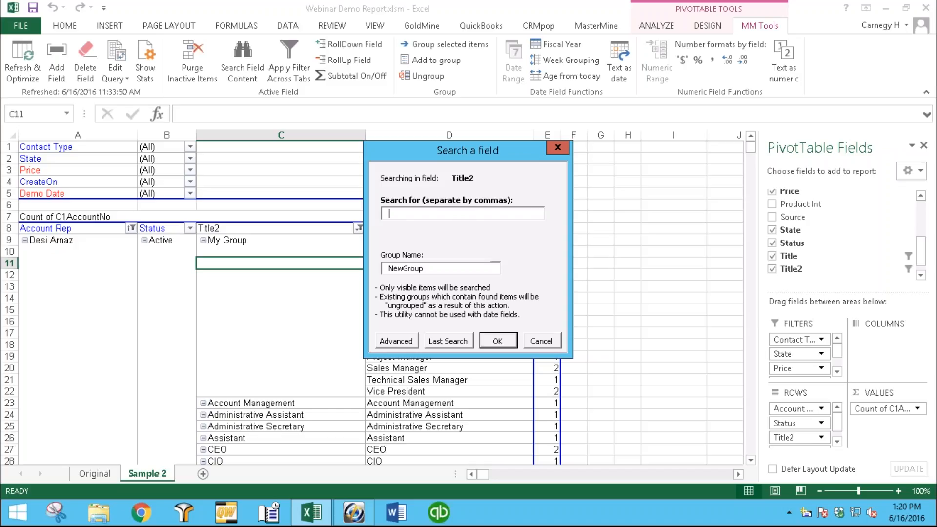
{"action": "left_click", "coordinate": [527, 345]}
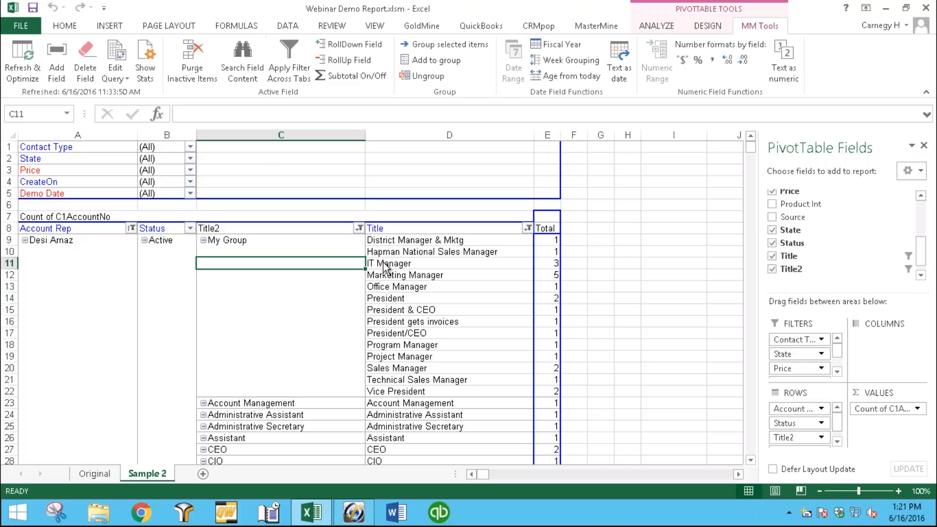
{"action": "left_click", "coordinate": [392, 229]}
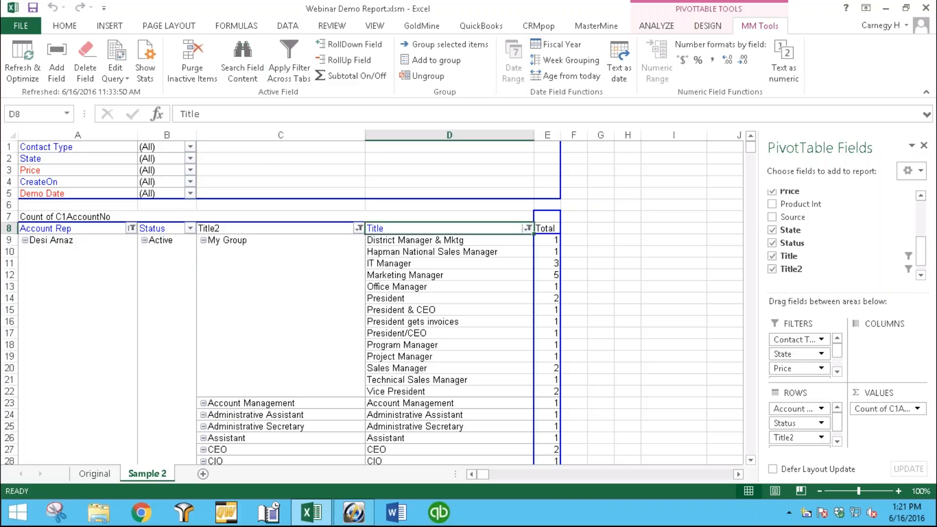
{"action": "left_click", "coordinate": [238, 65]}
{"action": "left_click", "coordinate": [389, 342]}
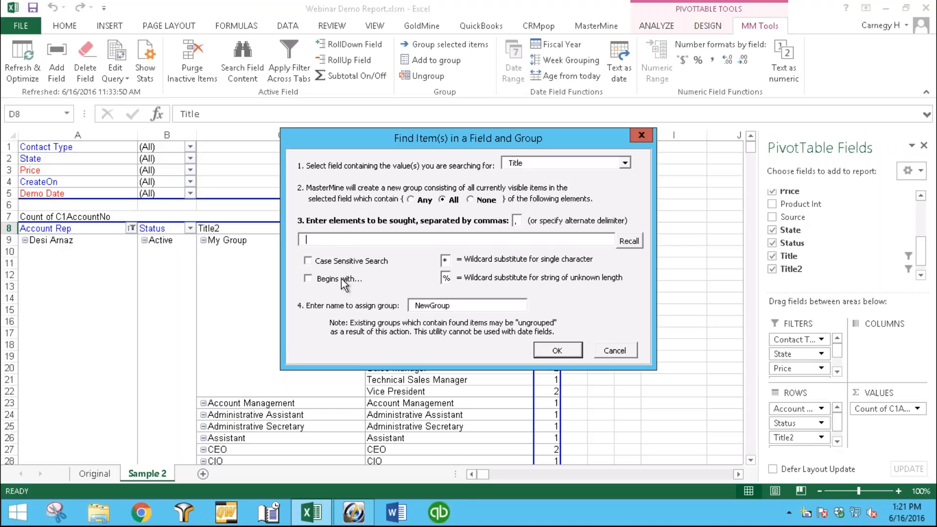
{"action": "left_click", "coordinate": [309, 279]}
{"action": "left_click", "coordinate": [599, 350]}
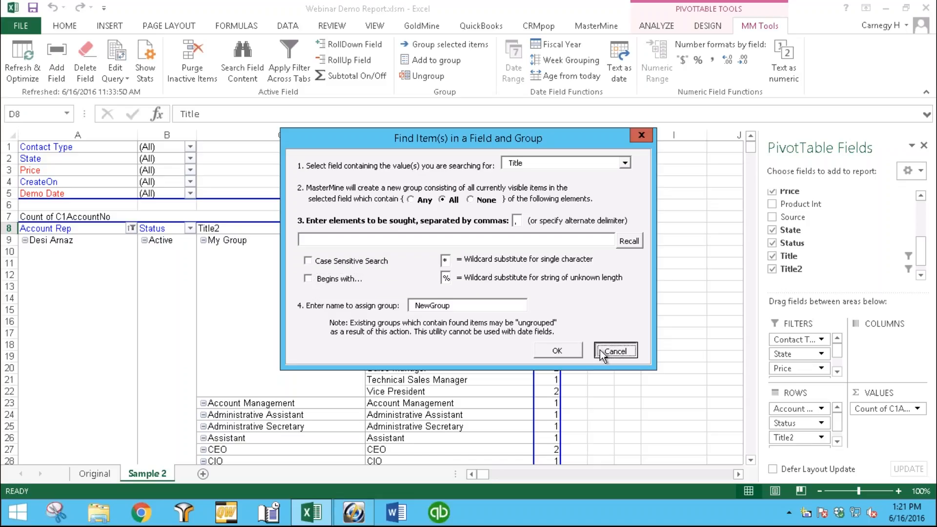
{"action": "left_click_drag", "start_coordinate": [450, 305], "coordinate": [423, 304]}
{"action": "double_click", "coordinate": [428, 309]}
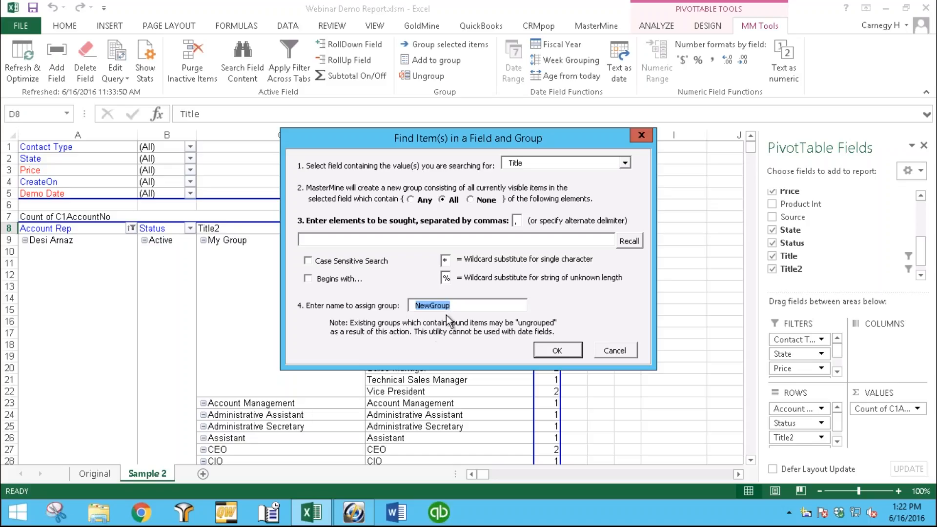
{"action": "left_click", "coordinate": [615, 350]}
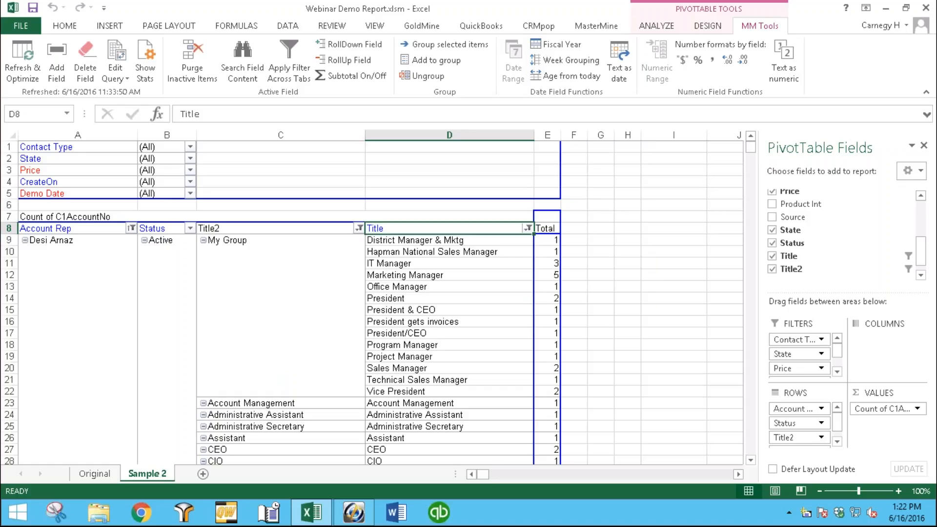
Look over the general MasterMine commands, the Add Field command and the fields available in Sample 2's pivot table
{"action": "left_click", "coordinate": [473, 265]}
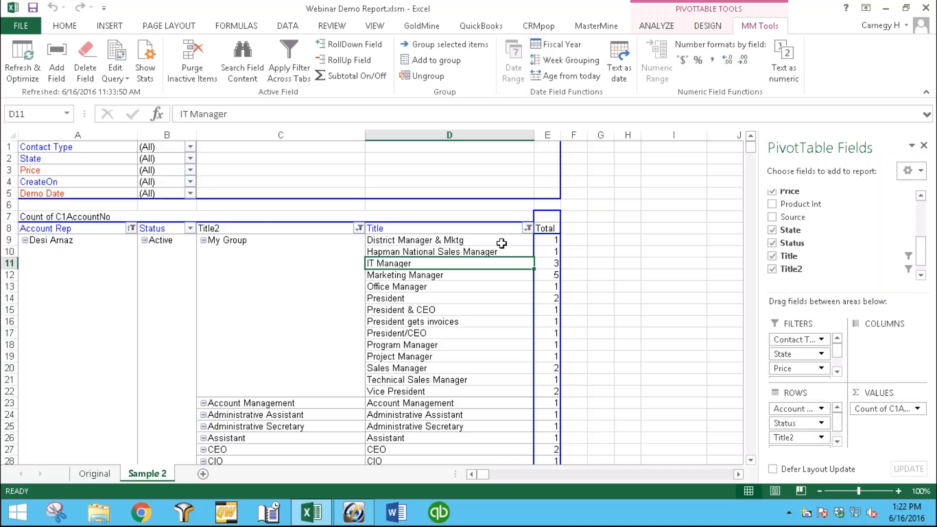
{"action": "left_click", "coordinate": [610, 29]}
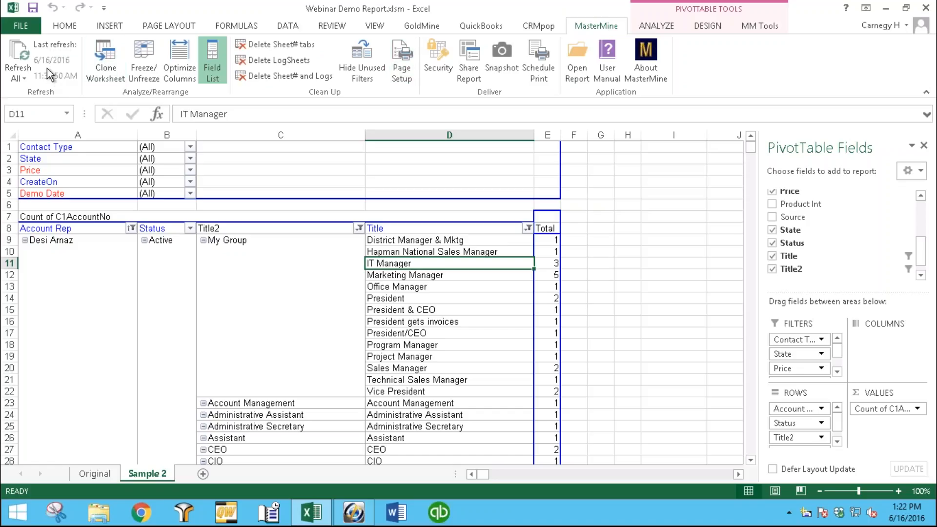
{"action": "left_click", "coordinate": [749, 28]}
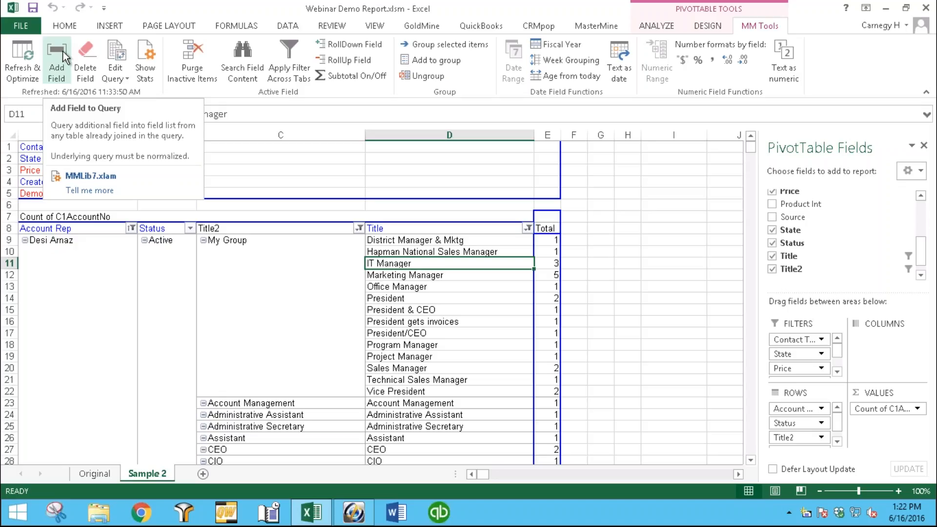
{"action": "left_click", "coordinate": [62, 71]}
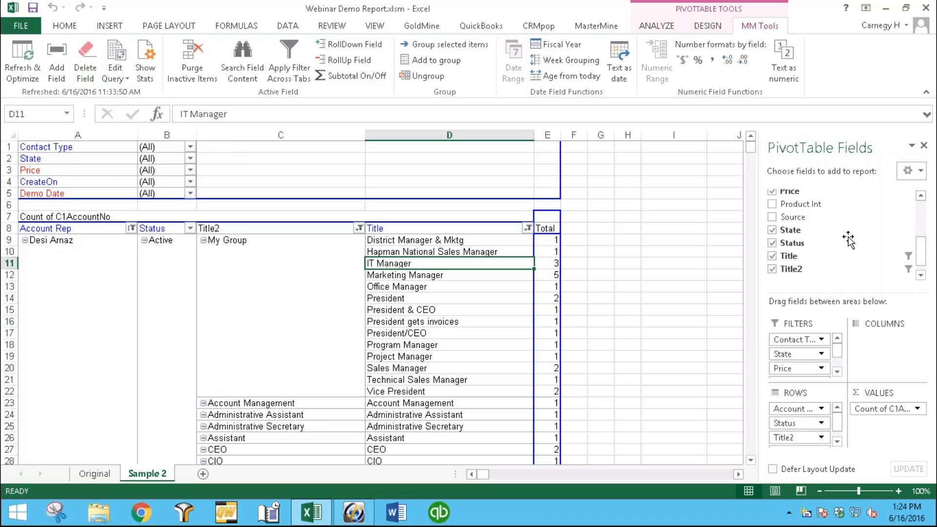
{"action": "left_click_drag", "start_coordinate": [922, 256], "coordinate": [921, 224]}
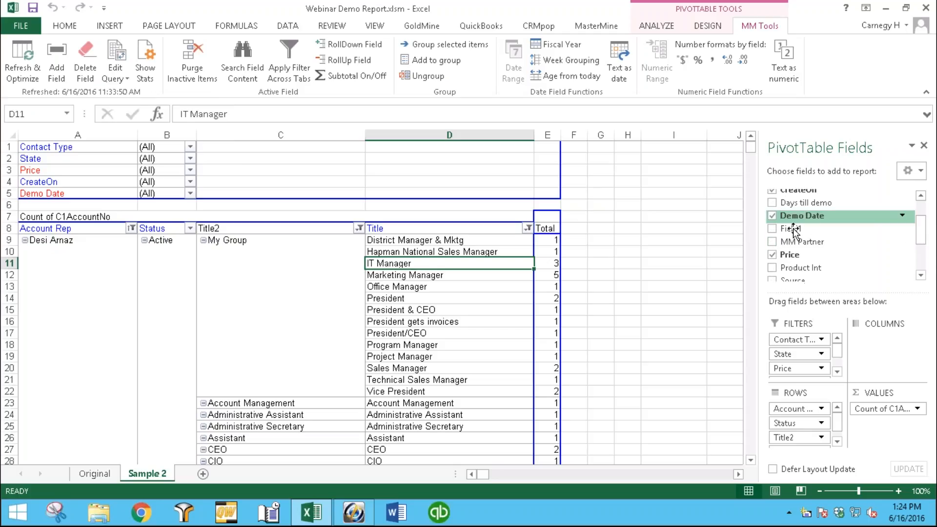
{"action": "left_click_drag", "start_coordinate": [793, 229], "coordinate": [774, 241]}
{"action": "left_click", "coordinate": [922, 203]}
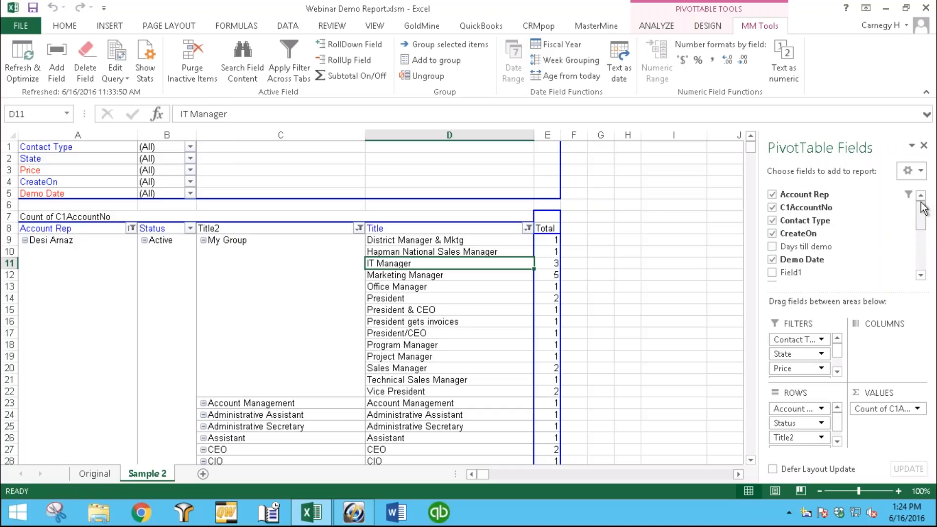
Move the Title field from the rows to the report filters and back to the rows after the My Group column
{"action": "left_click", "coordinate": [457, 228]}
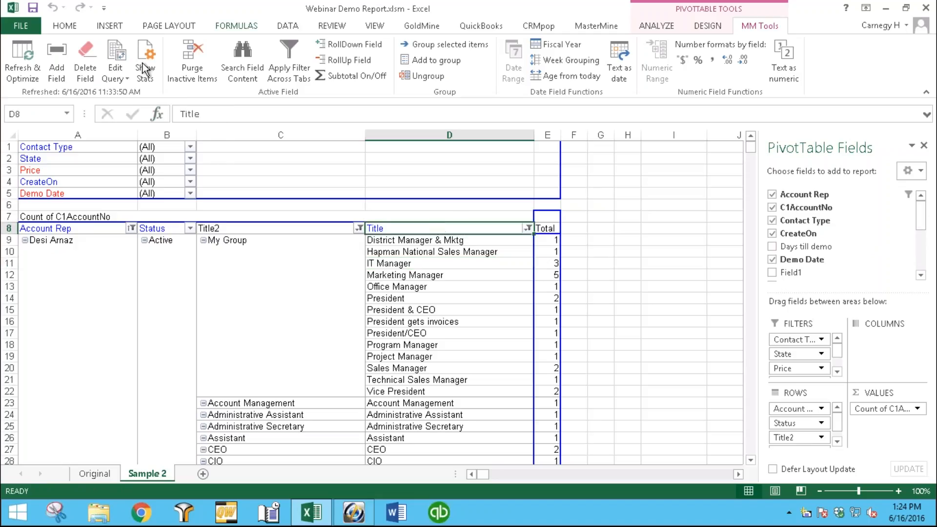
{"action": "left_click_drag", "start_coordinate": [417, 229], "coordinate": [173, 188]}
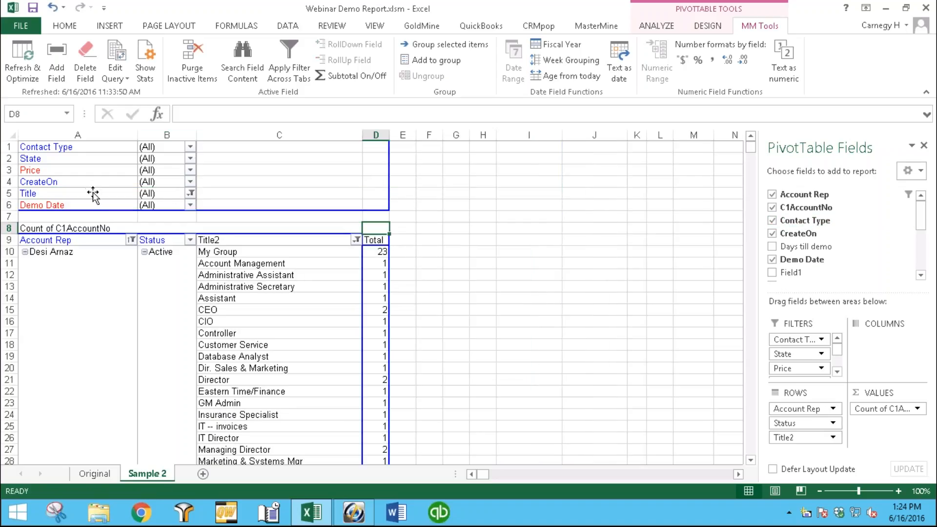
{"action": "left_click_drag", "start_coordinate": [93, 193], "coordinate": [353, 280]}
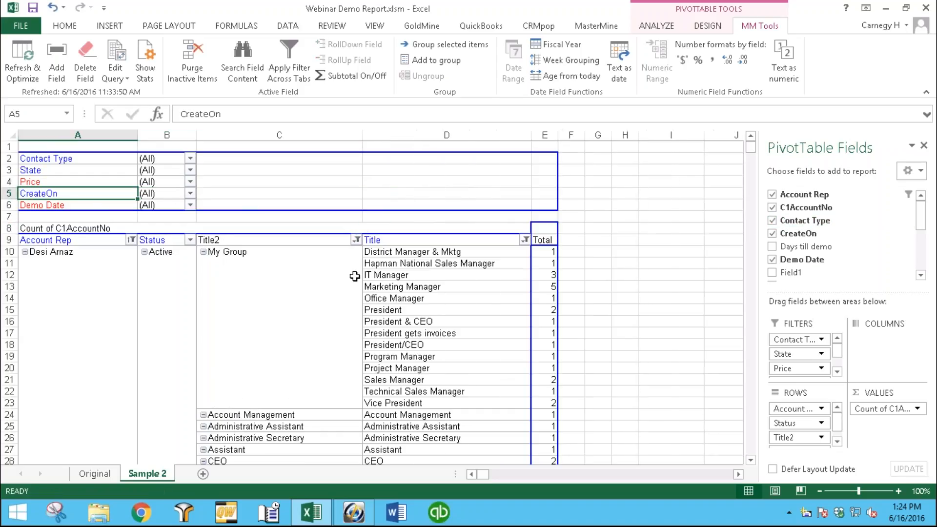
{"action": "left_click", "coordinate": [414, 262]}
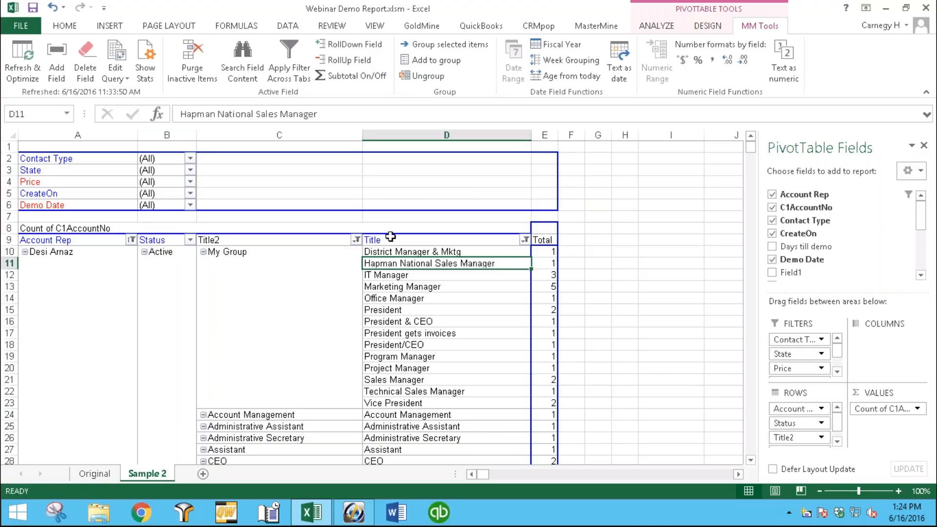
Ungroup the Title2 grouping and delete the Title field from the report's underlying query
{"action": "left_click", "coordinate": [318, 240]}
{"action": "left_click", "coordinate": [423, 75]}
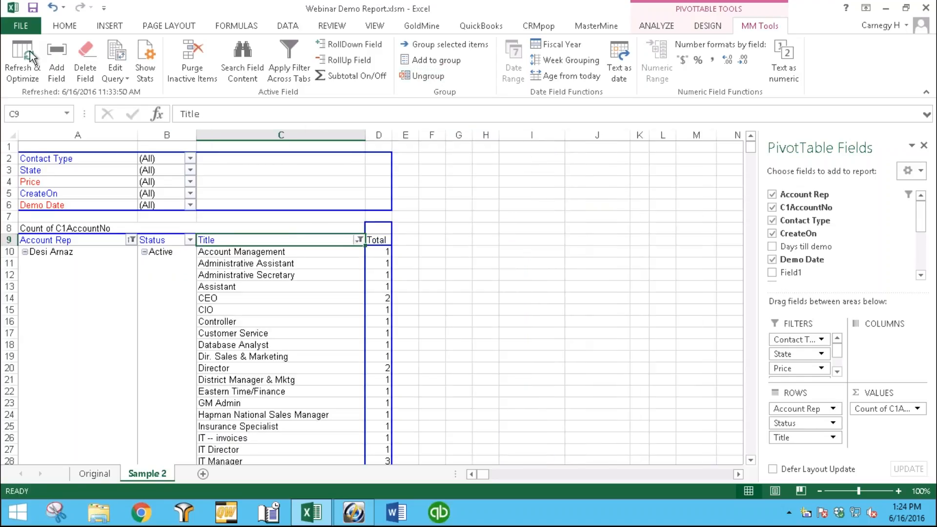
{"action": "left_click", "coordinate": [82, 62]}
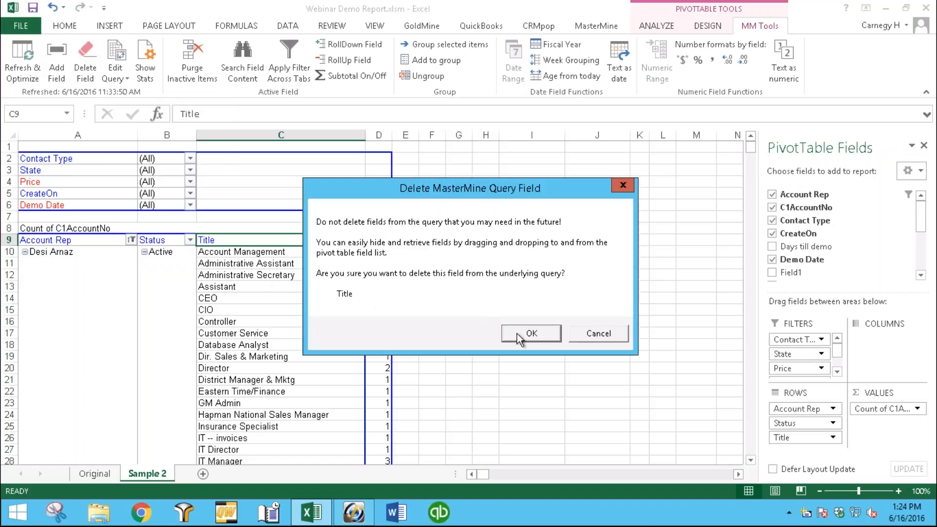
{"action": "left_click", "coordinate": [510, 333]}
{"action": "left_click", "coordinate": [469, 300]}
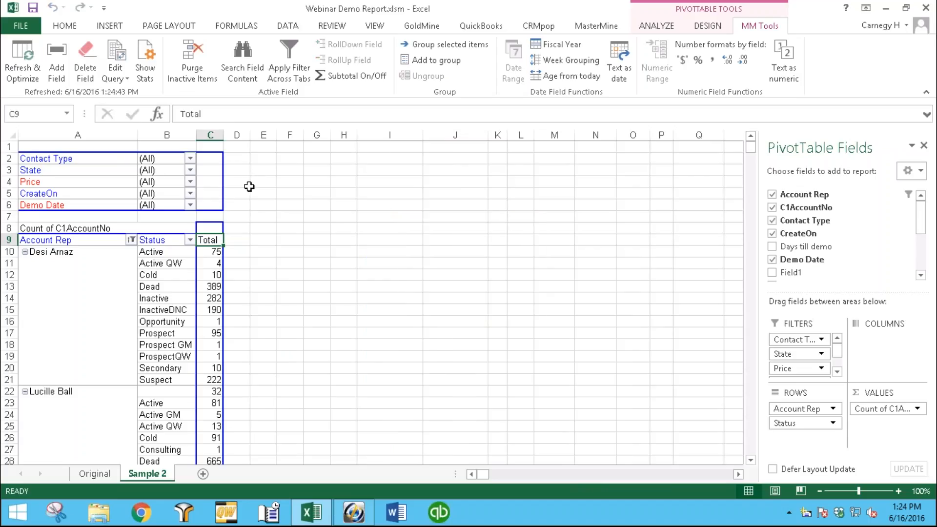
Examine the report's SQL query, the MSQuery editing option and the statistics on the current workbook and pivot table
{"action": "left_click", "coordinate": [120, 58]}
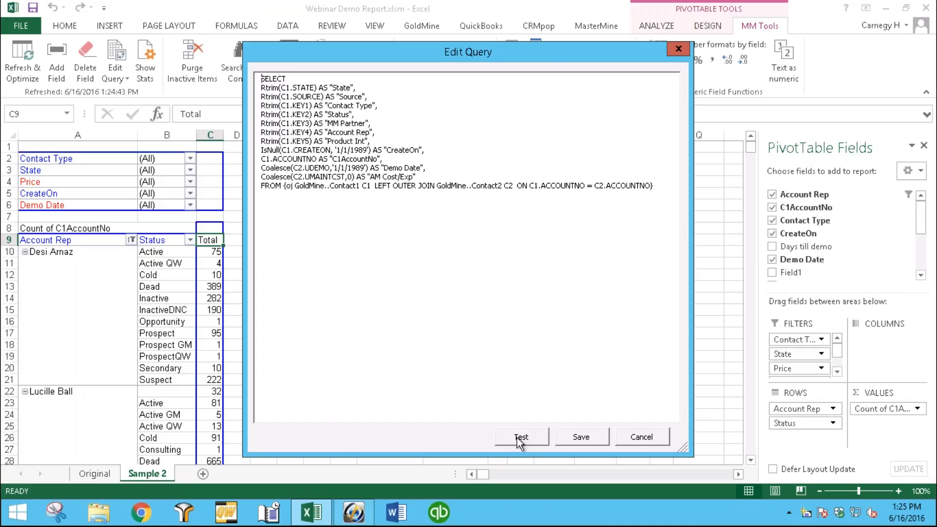
{"action": "left_click", "coordinate": [621, 438]}
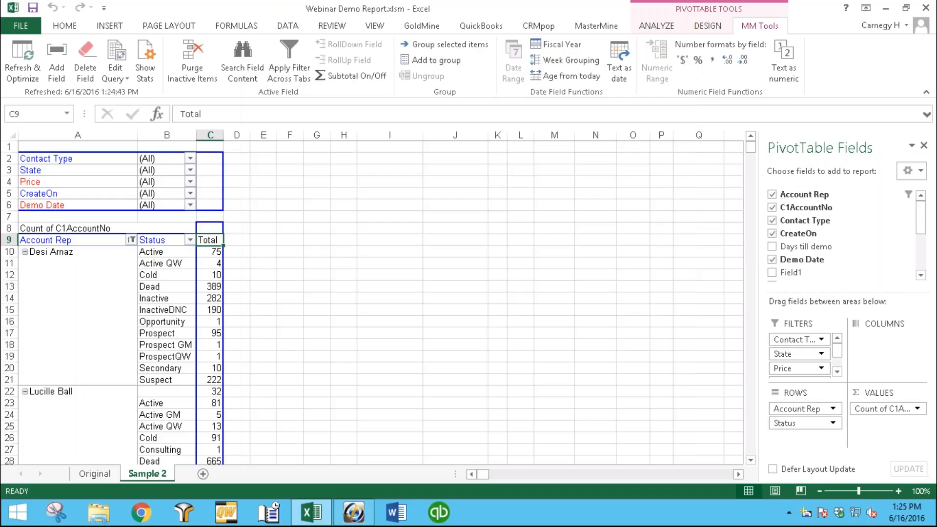
{"action": "left_click", "coordinate": [127, 81]}
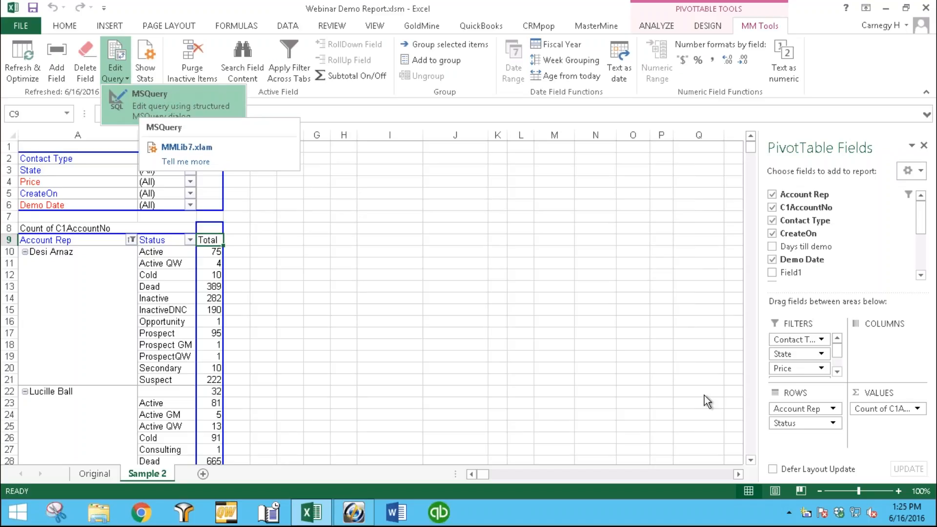
{"action": "left_click", "coordinate": [201, 272]}
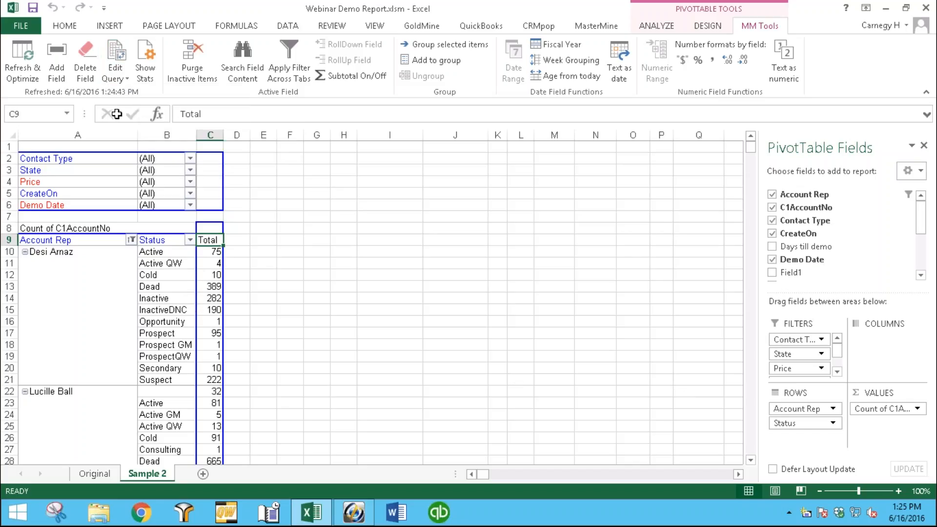
{"action": "left_click", "coordinate": [139, 50]}
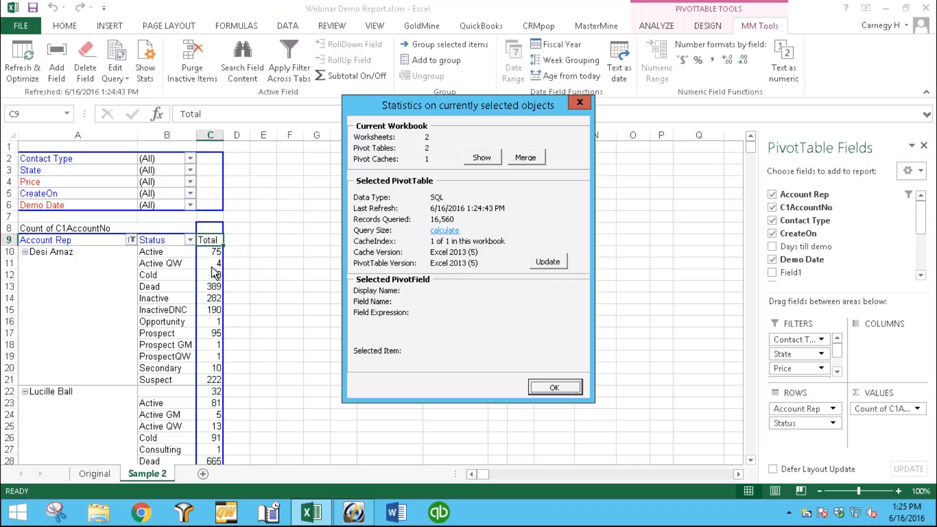
{"action": "left_click", "coordinate": [537, 387]}
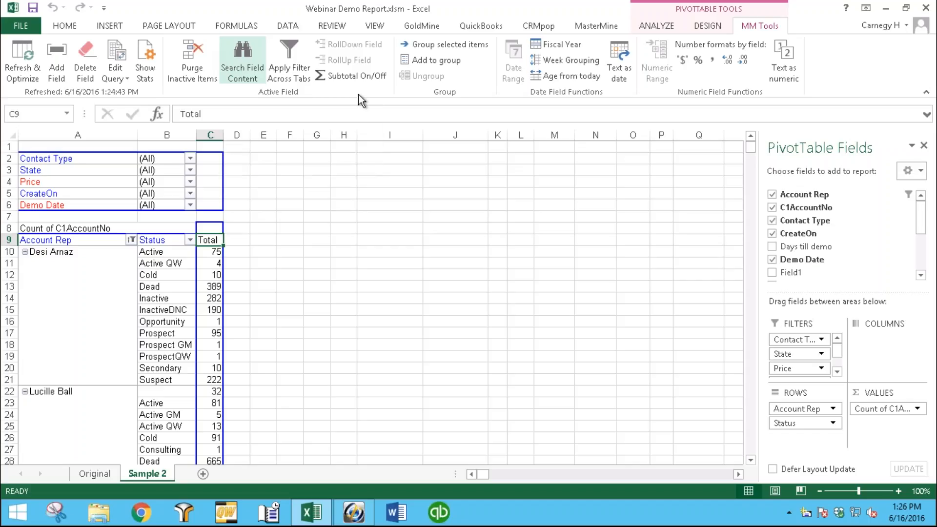
Group the Inactive and InactiveDNC items of the Status field under the group name "Inactive"
{"action": "left_click", "coordinate": [190, 240]}
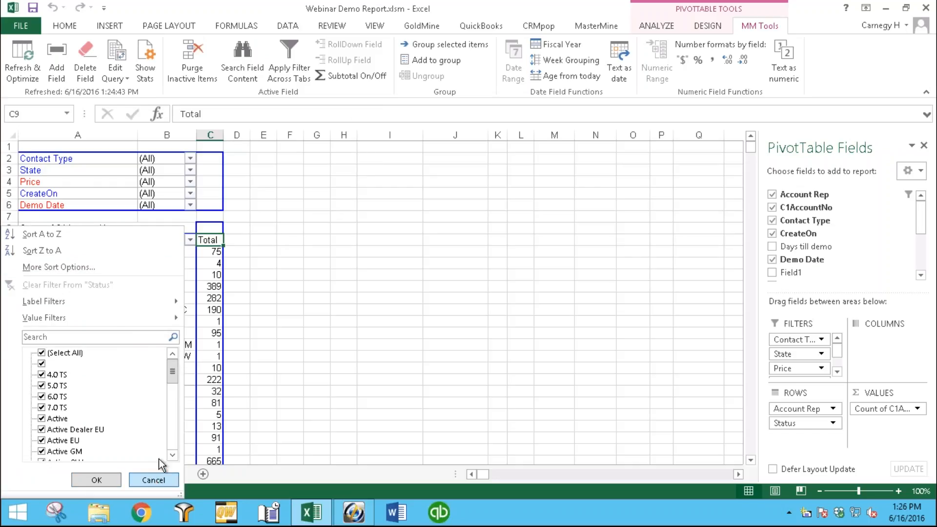
{"action": "left_click", "coordinate": [154, 481]}
{"action": "left_click", "coordinate": [174, 240]}
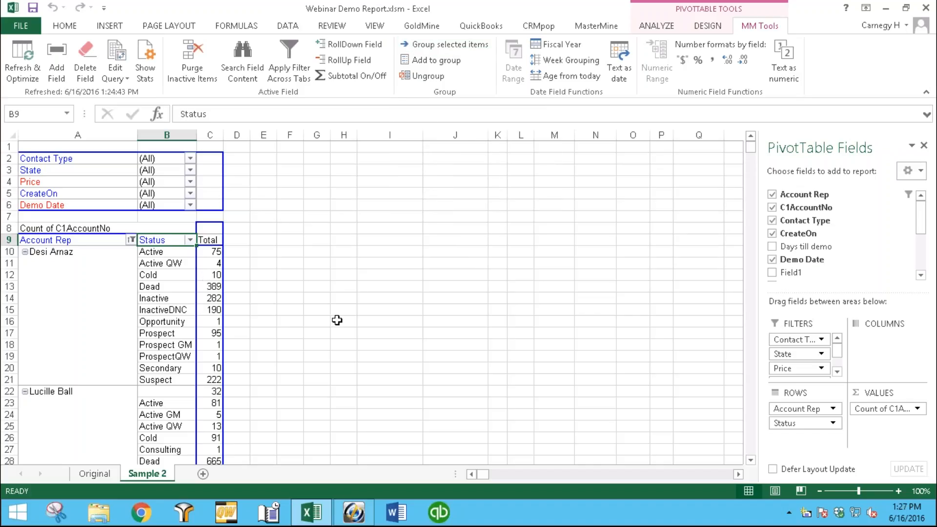
{"action": "left_click", "coordinate": [165, 300]}
{"action": "left_click_drag", "start_coordinate": [170, 307], "coordinate": [176, 310]}
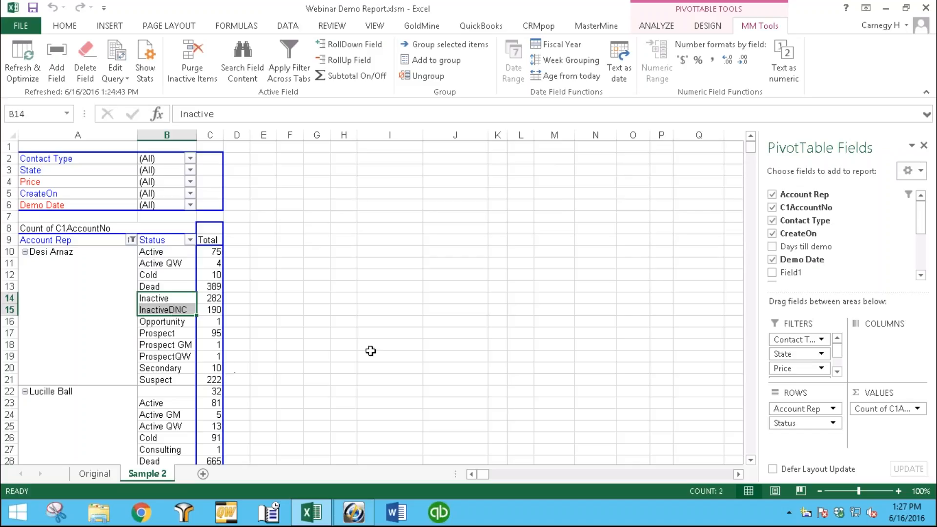
{"action": "left_click", "coordinate": [428, 45]}
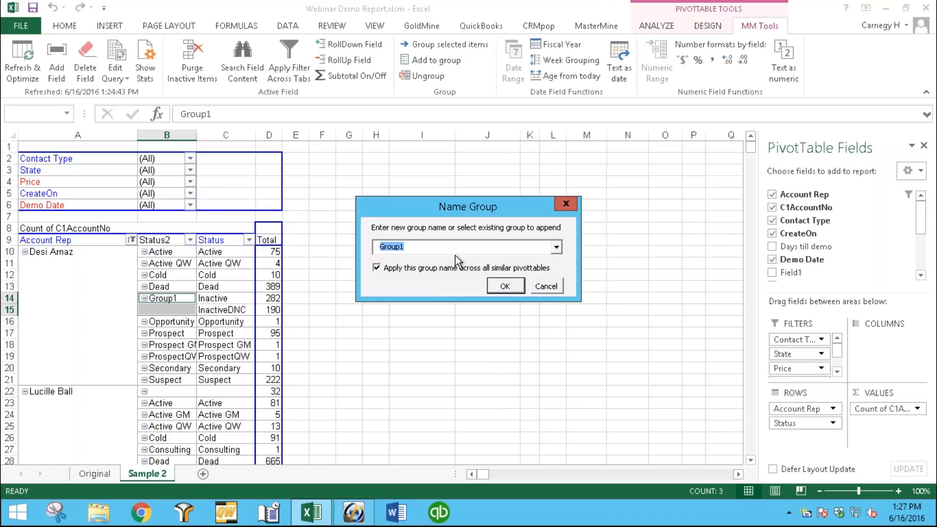
{"action": "type", "text": "Inactive"}
{"action": "left_click", "coordinate": [506, 287]}
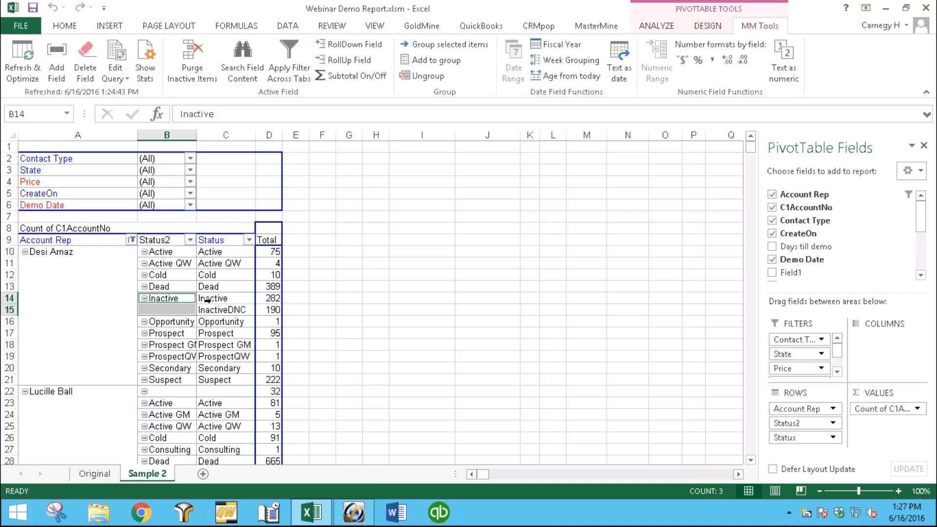
Move the Status field from the rows to the report filters and back to the rows after Status2
{"action": "left_click_drag", "start_coordinate": [210, 240], "coordinate": [129, 210]}
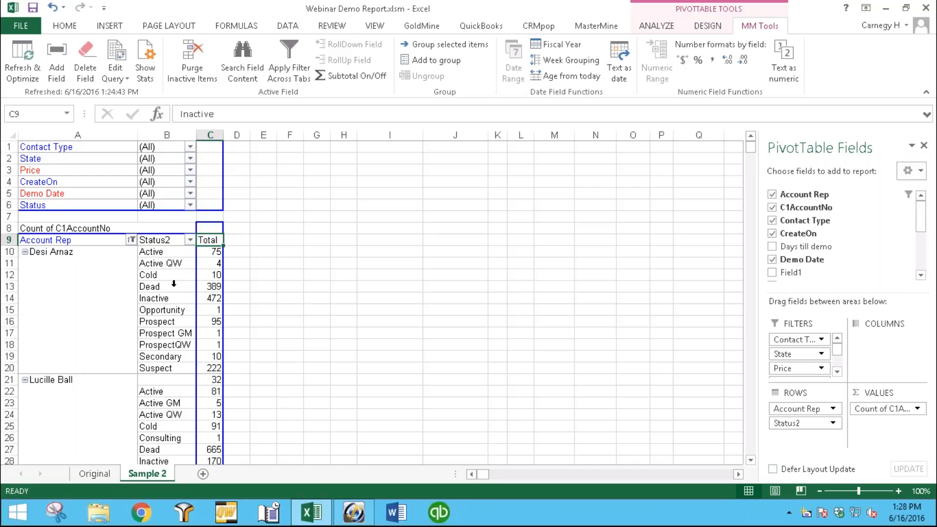
{"action": "left_click", "coordinate": [78, 205]}
{"action": "left_click_drag", "start_coordinate": [210, 234], "coordinate": [177, 293]}
{"action": "left_click", "coordinate": [175, 301]}
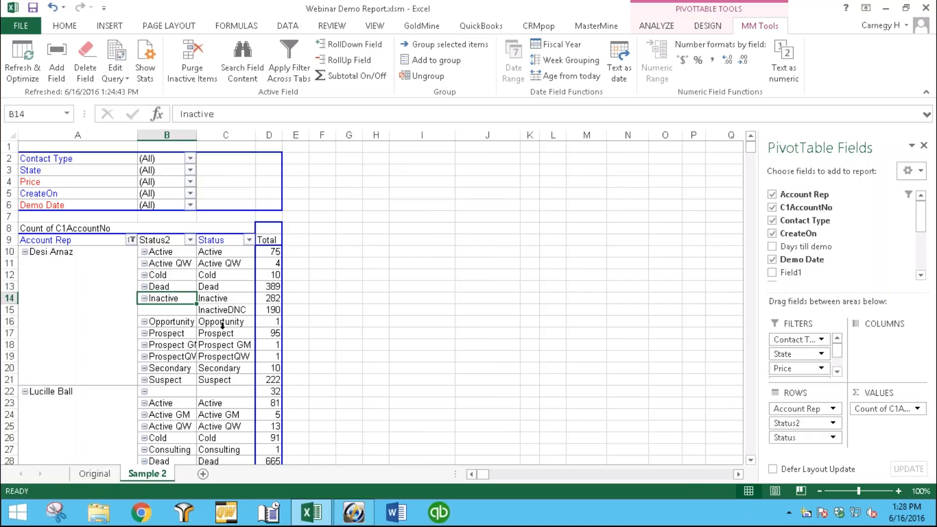
Add the Suspect status to the group containing Inactive and InactiveDNC
{"action": "left_click", "coordinate": [225, 379]}
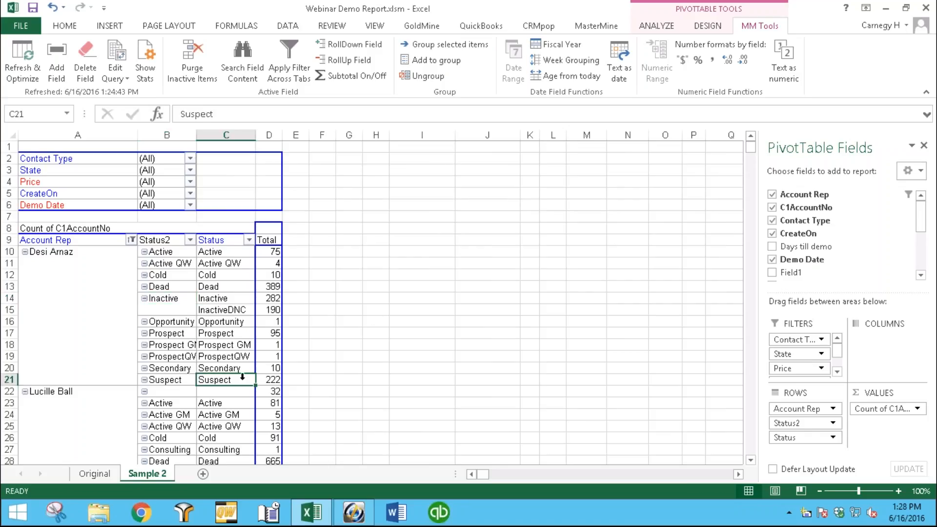
{"action": "left_click", "coordinate": [434, 64]}
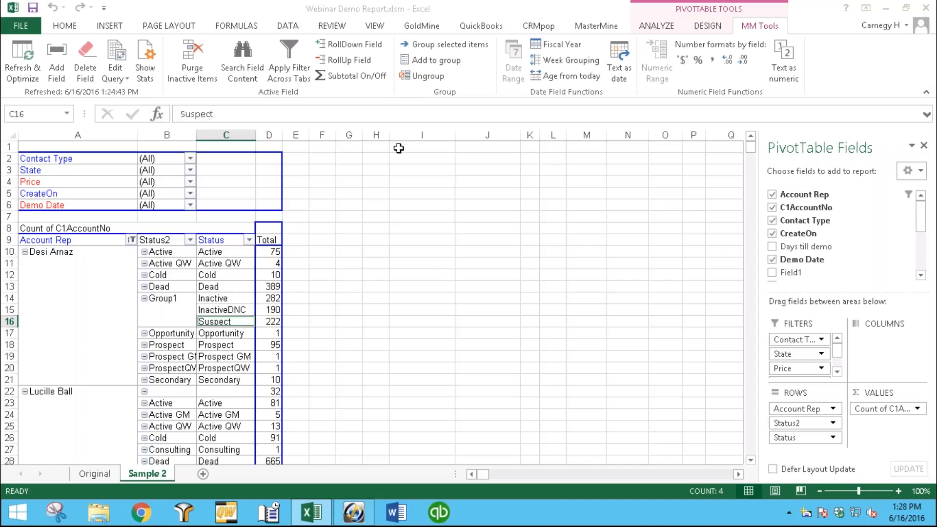
{"action": "left_click", "coordinate": [189, 252]}
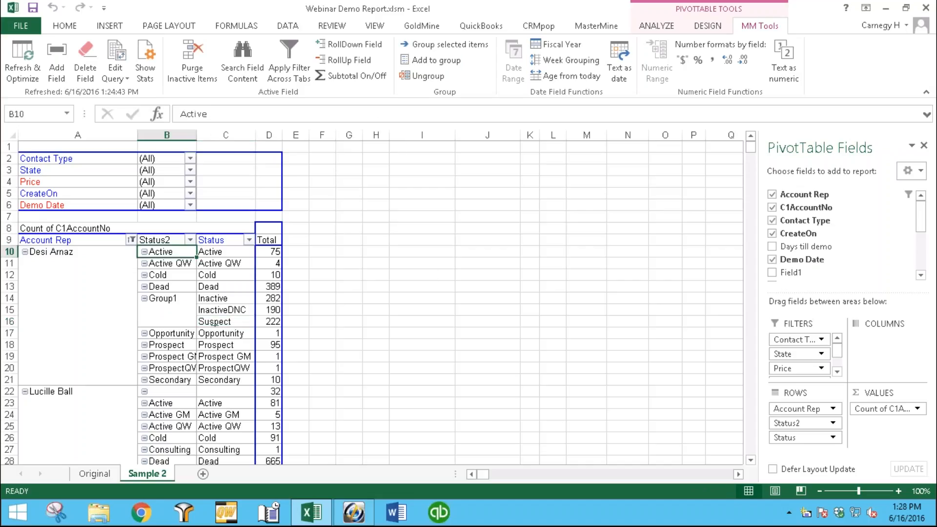
Review the statistics for the Active item of the Status2 field and close them
{"action": "left_click", "coordinate": [421, 77]}
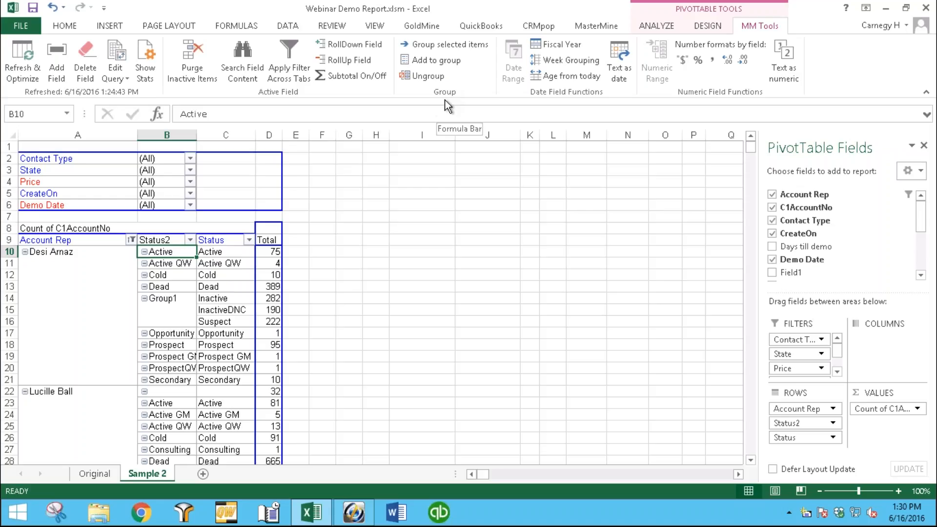
{"action": "left_click", "coordinate": [148, 54]}
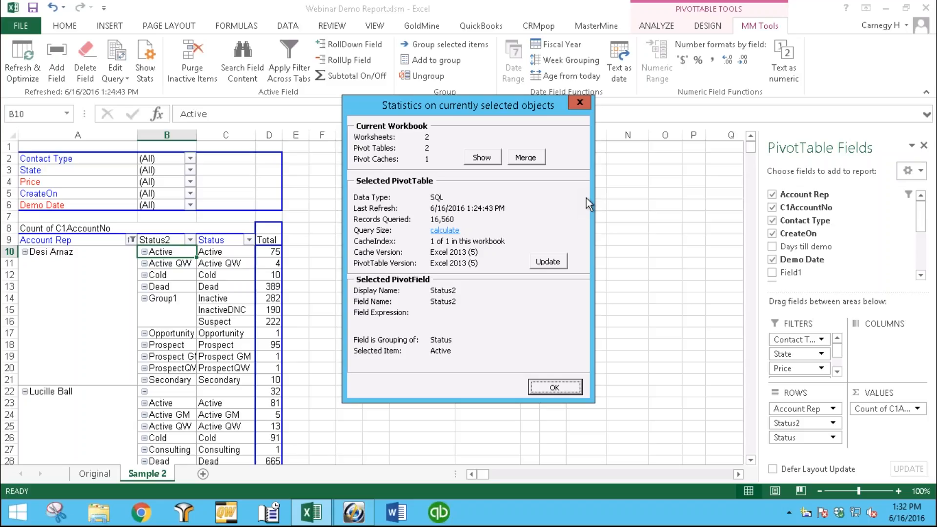
{"action": "left_click", "coordinate": [552, 388]}
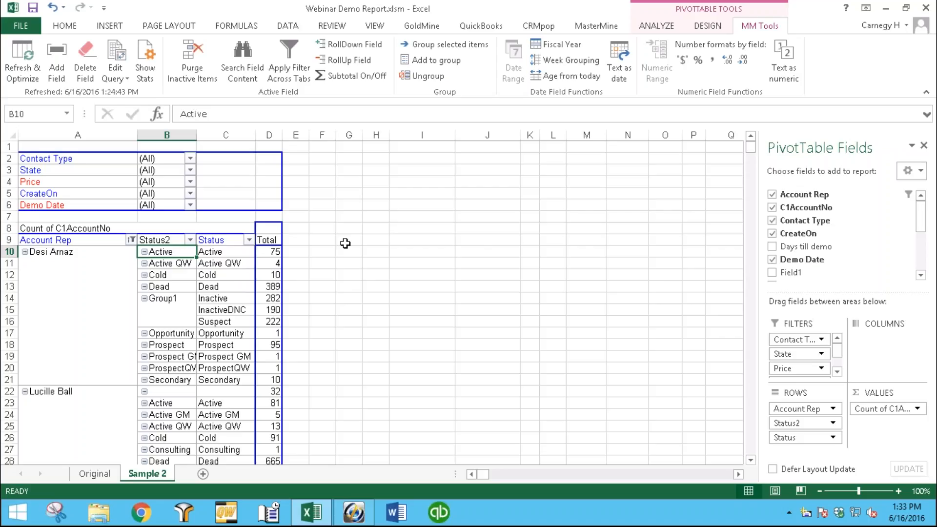
Move the Demo Date field from the report filters to the rows after Status
{"action": "left_click", "coordinate": [269, 263]}
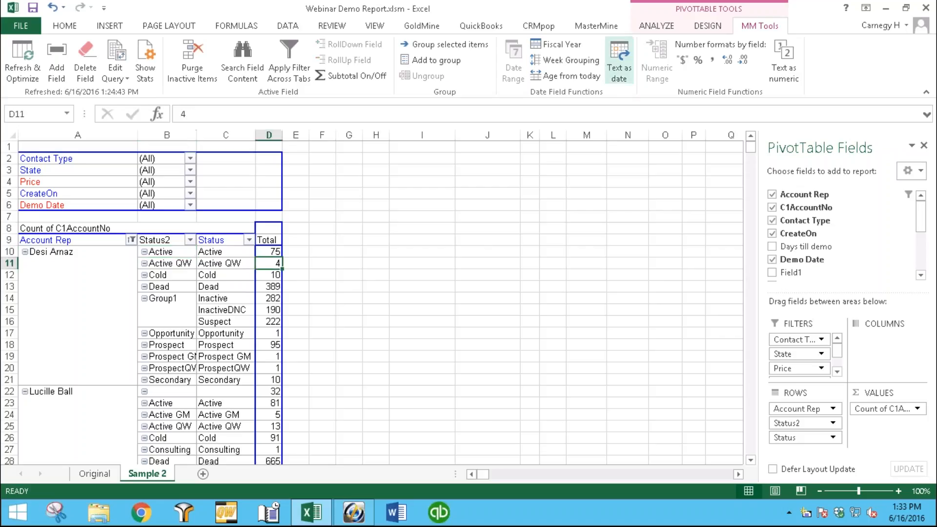
{"action": "left_click_drag", "start_coordinate": [99, 204], "coordinate": [242, 267]}
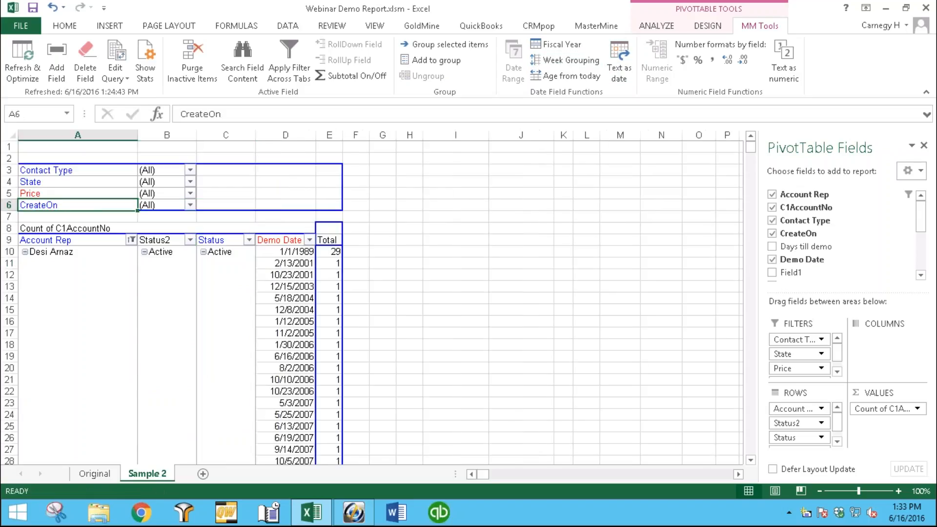
{"action": "left_click", "coordinate": [222, 242]}
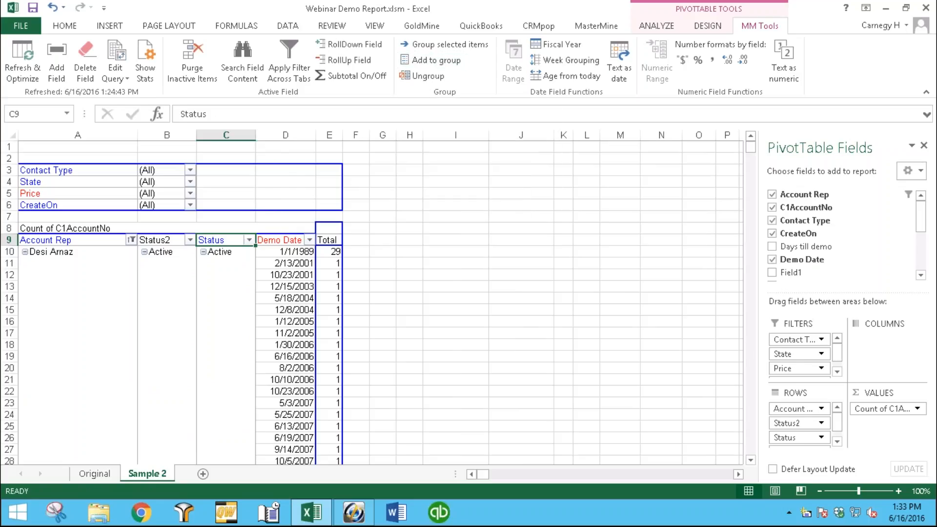
Ungroup the Status2 field and move Status from the rows to the report filters between Price and CreateOn
{"action": "left_click", "coordinate": [153, 240]}
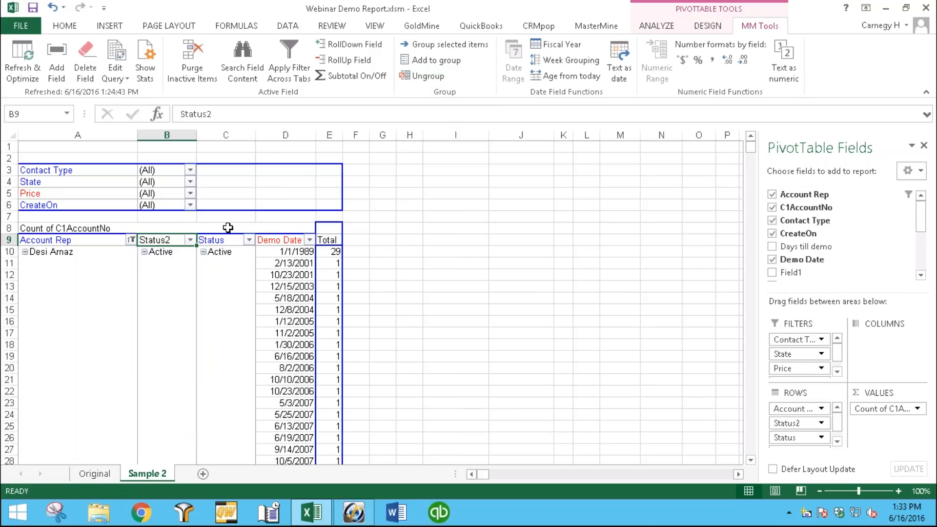
{"action": "left_click", "coordinate": [412, 79]}
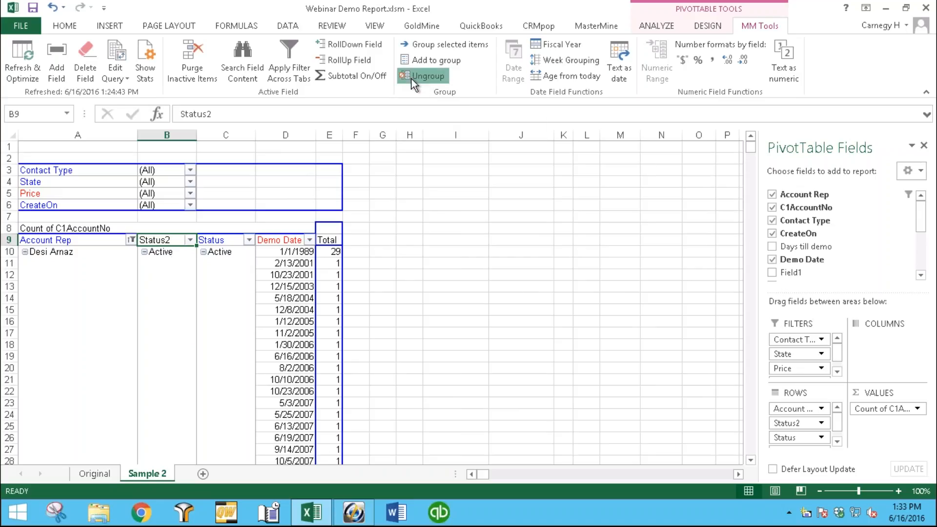
{"action": "left_click_drag", "start_coordinate": [161, 239], "coordinate": [146, 199]}
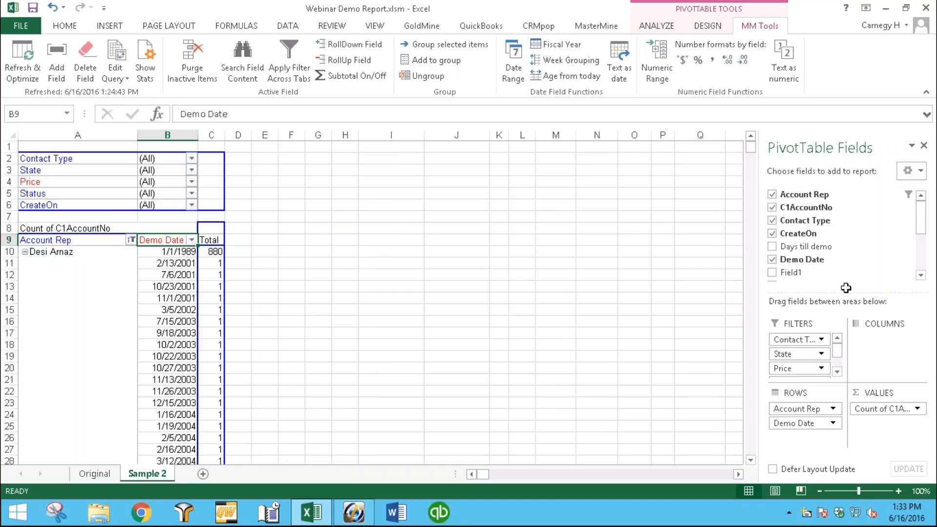
{"action": "mouse_move", "coordinate": [924, 219]}
{"action": "left_mouse_down"}
{"action": "mouse_move", "coordinate": [924, 249]}
{"action": "mouse_move", "coordinate": [920, 202]}
{"action": "left_mouse_up"}
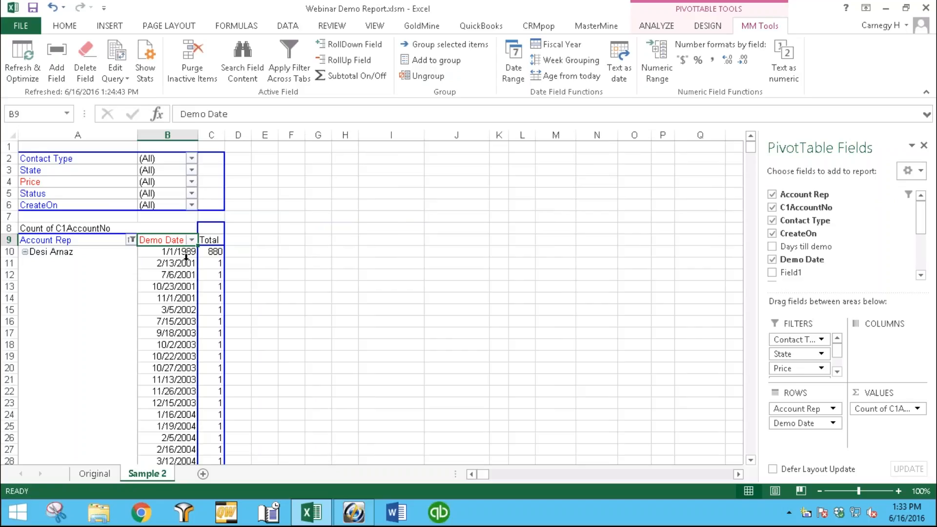
Group the Demo Date field by Months, Quarters and Years
{"action": "left_click", "coordinate": [511, 59]}
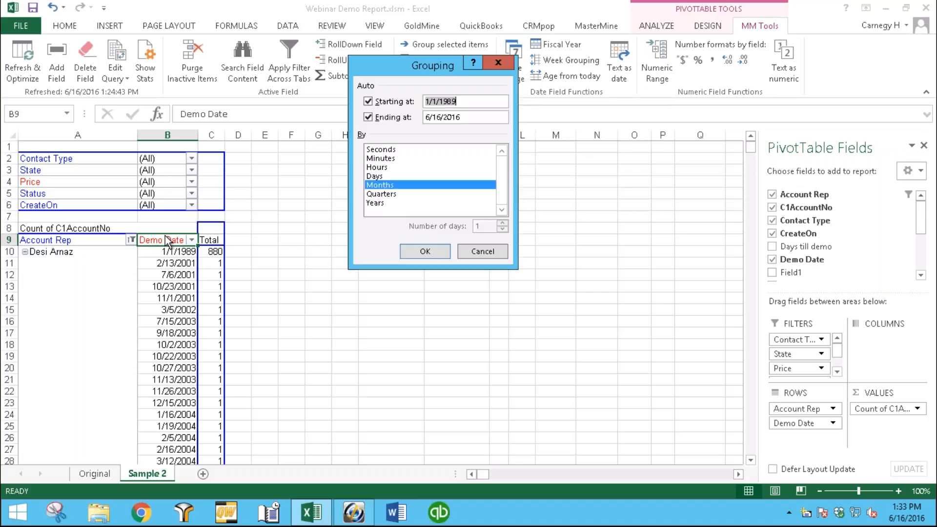
{"action": "left_click", "coordinate": [381, 203]}
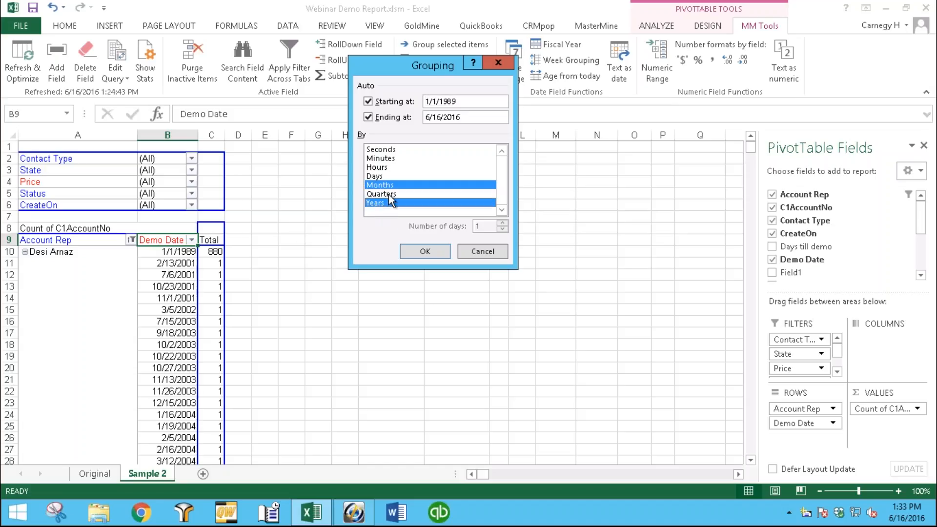
{"action": "left_click", "coordinate": [389, 194]}
{"action": "left_click", "coordinate": [426, 250]}
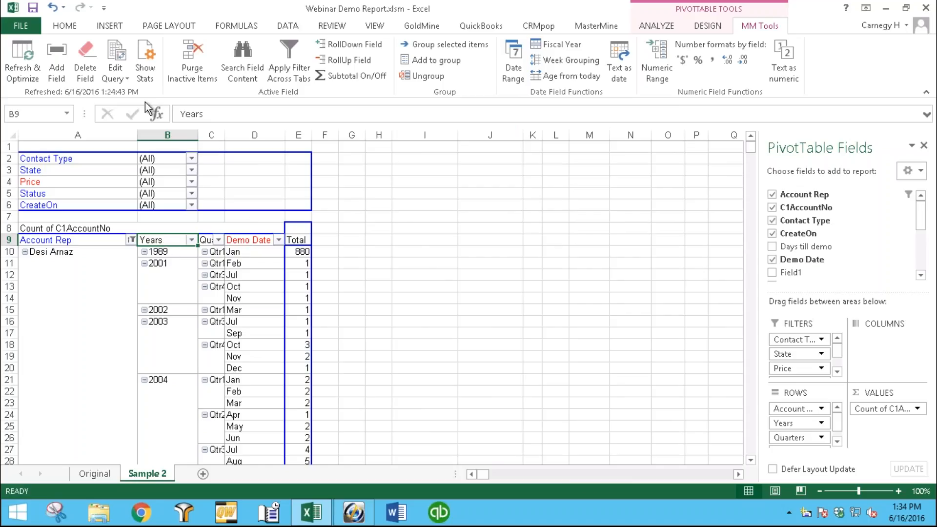
Optimize the column widths of Sample 2 with MasterMine and return to the pivot table's MM Tools commands
{"action": "left_click", "coordinate": [613, 28]}
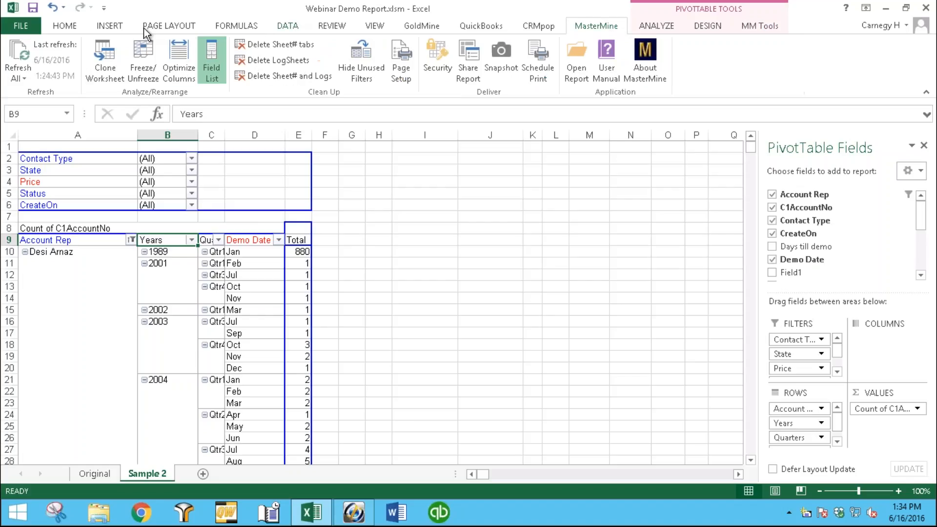
{"action": "left_click", "coordinate": [180, 61]}
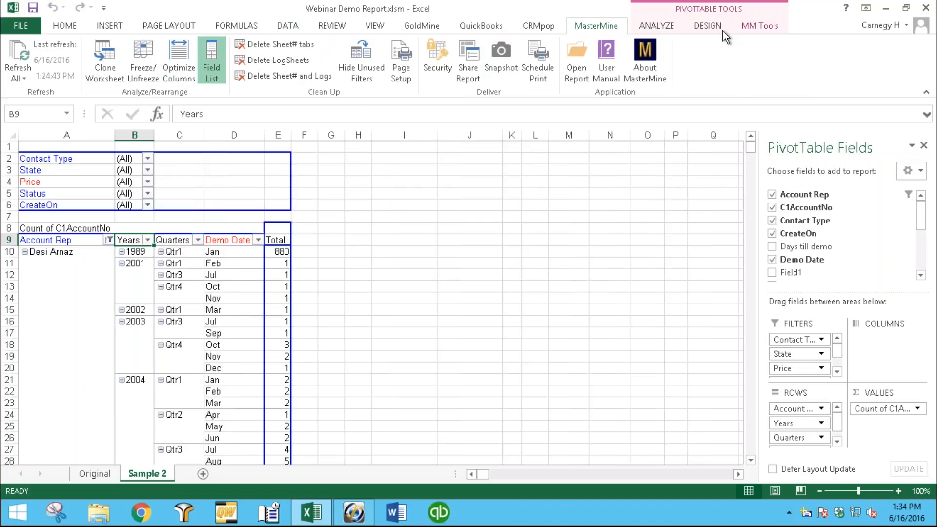
{"action": "left_click", "coordinate": [759, 26]}
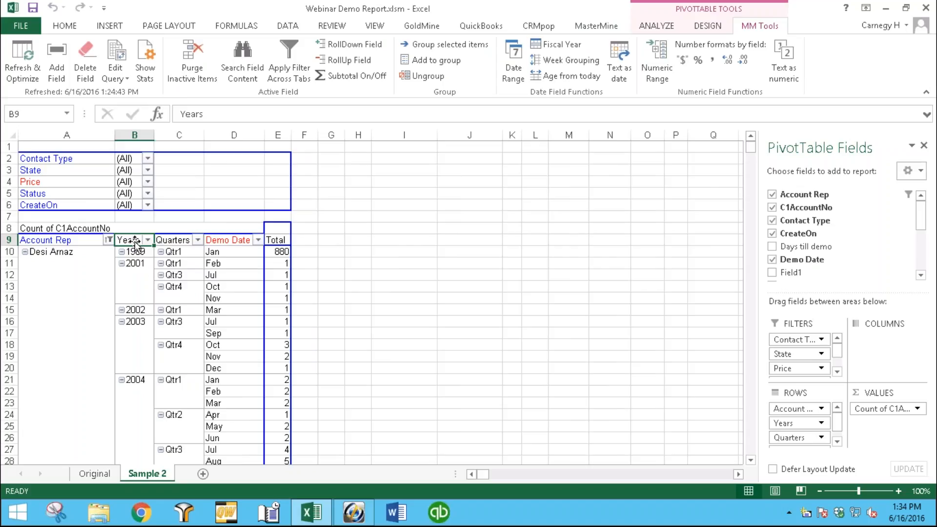
Rename the Years and Quarters row fields as DemoYears and DemoQuarters
{"action": "left_click", "coordinate": [181, 114]}
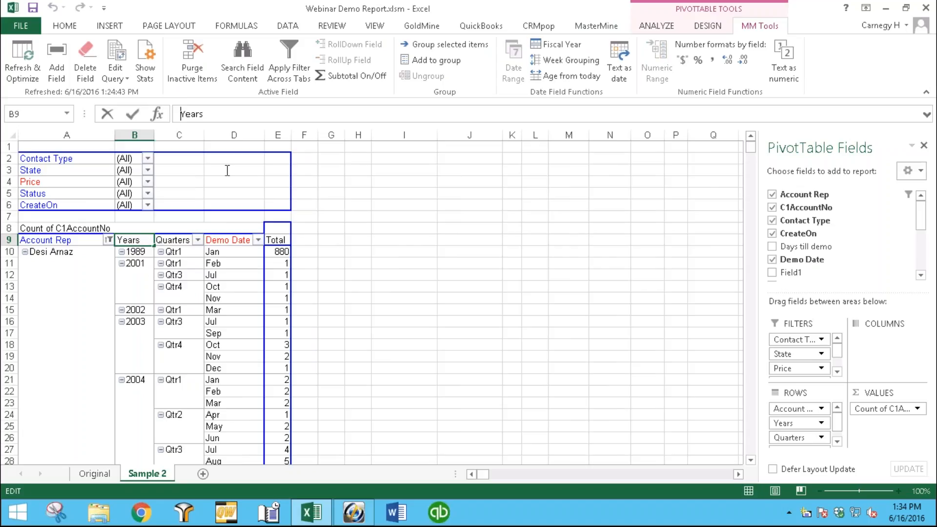
{"action": "type", "text": "Demo"}
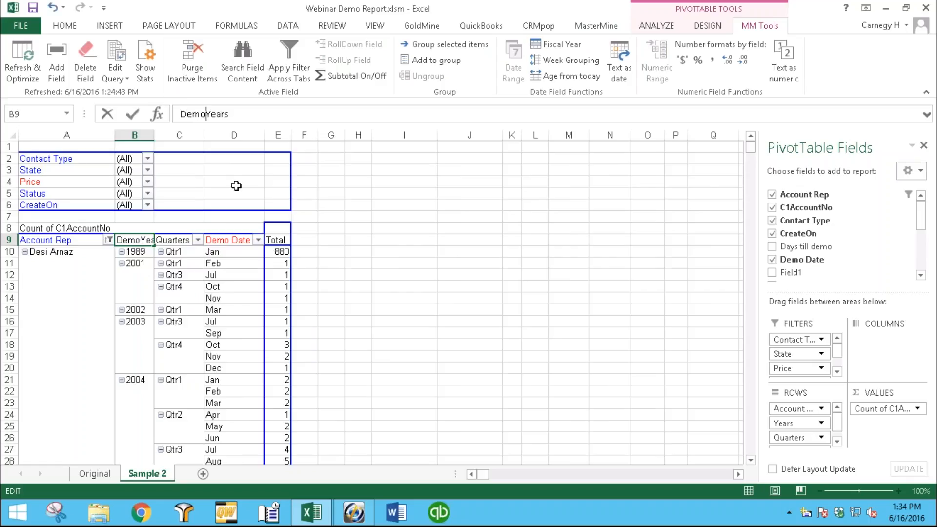
{"action": "left_click", "coordinate": [167, 240]}
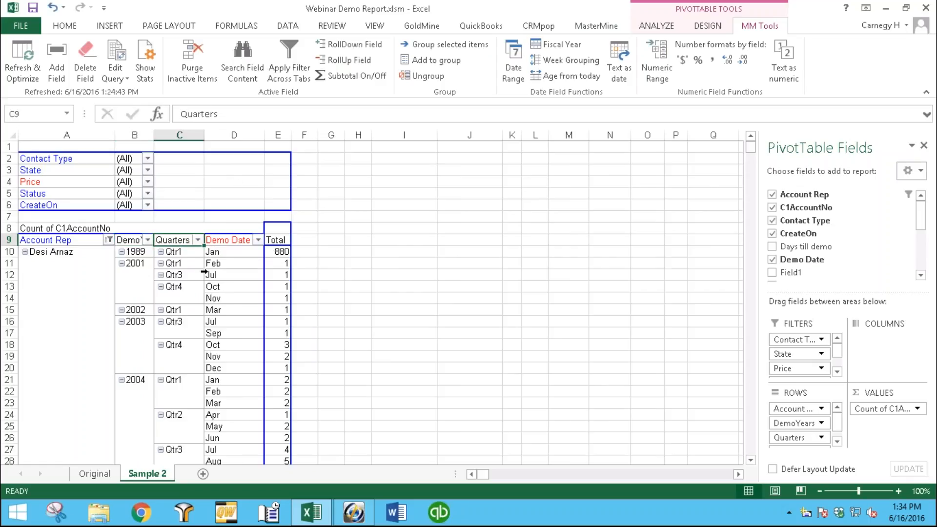
{"action": "left_click", "coordinate": [181, 114]}
{"action": "type", "text": "Demo"}
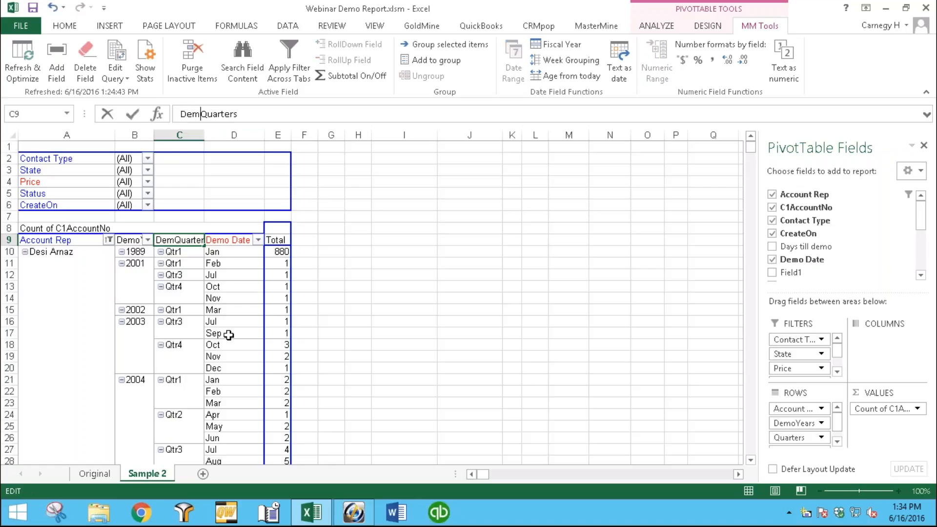
{"action": "left_click", "coordinate": [230, 287]}
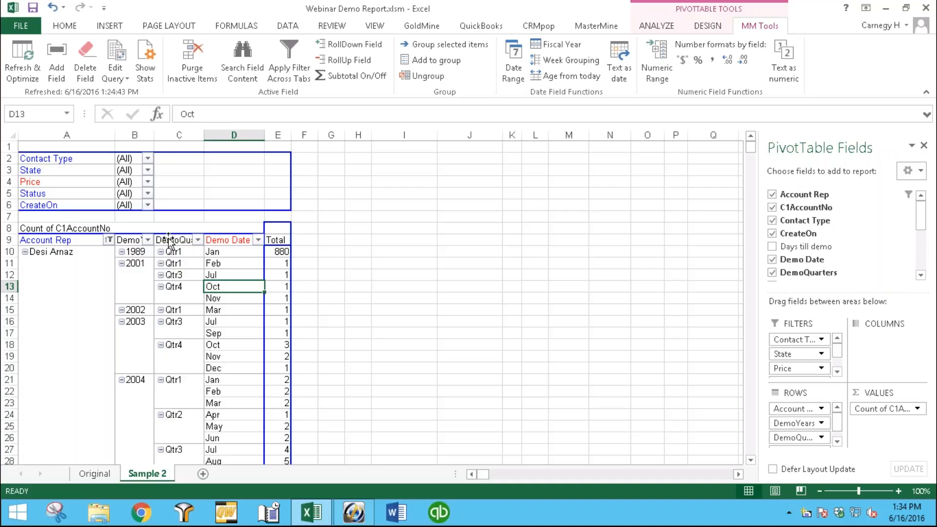
Regroup the Demo Date field by Months, Quarters and Years with a starting date of 1/1/2013
{"action": "left_click", "coordinate": [229, 242]}
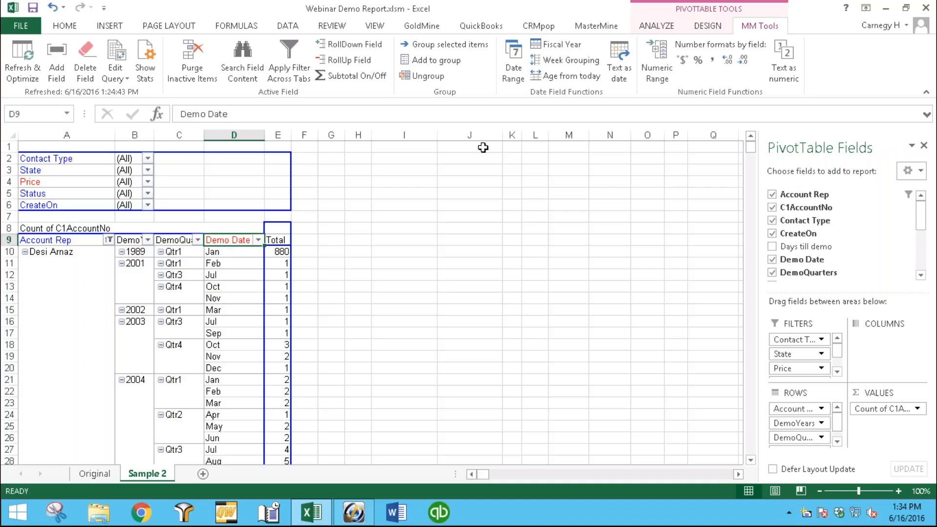
{"action": "left_click", "coordinate": [513, 62]}
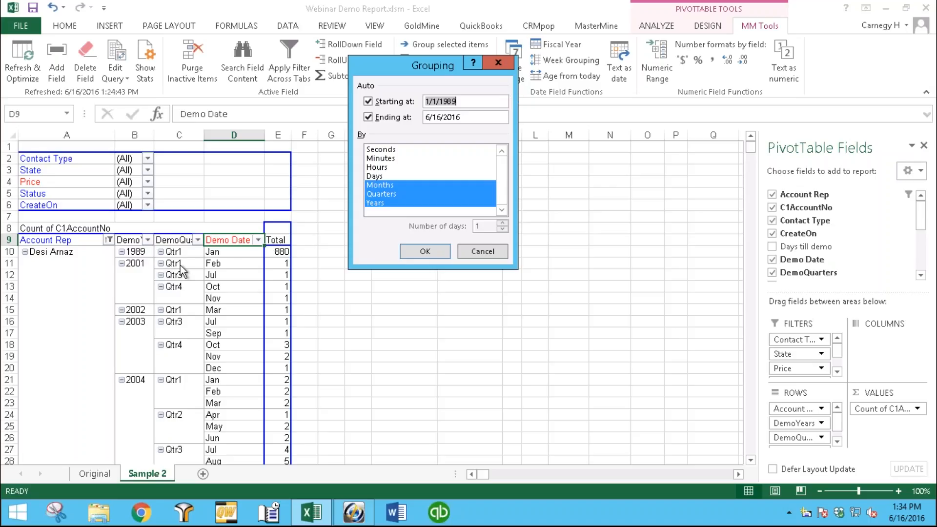
{"action": "left_click", "coordinate": [369, 102]}
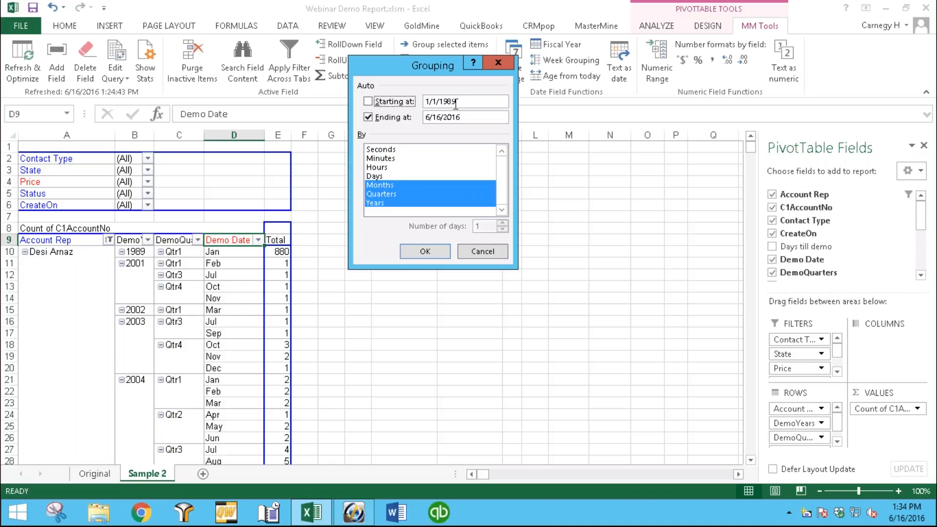
{"action": "key", "text": "Tab"}
{"action": "type", "text": "1/1/2013"}
{"action": "left_click", "coordinate": [425, 252]}
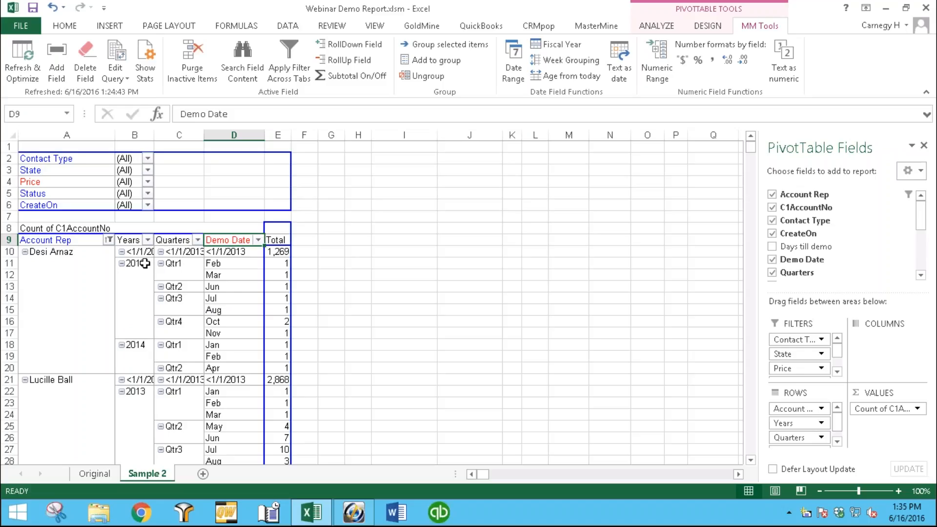
Ungroup the Demo Date field and move CreateOn from the report filters to the rows between Account Rep and Demo Date
{"action": "left_click", "coordinate": [248, 263]}
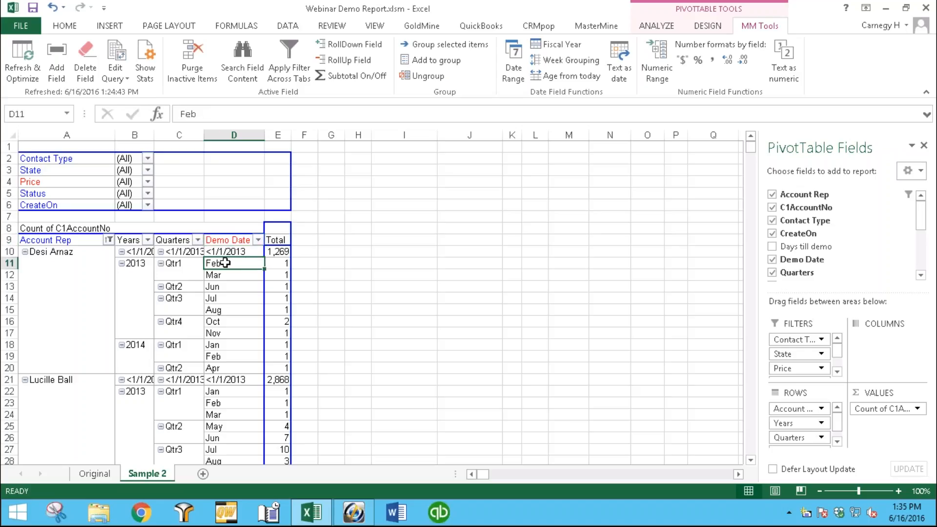
{"action": "scroll", "coordinate": [179, 276], "scroll_direction": "down", "scroll_amount": 12}
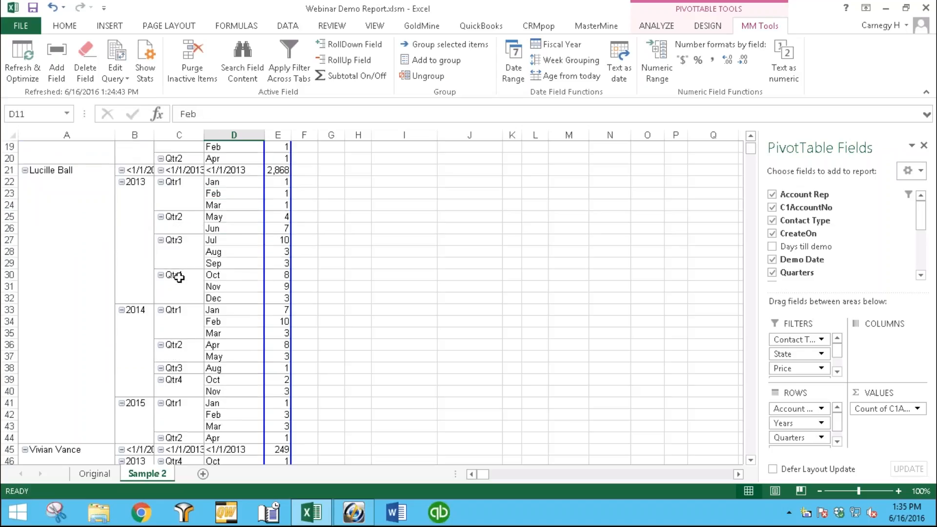
{"action": "scroll", "coordinate": [182, 278], "scroll_direction": "down", "scroll_amount": 4}
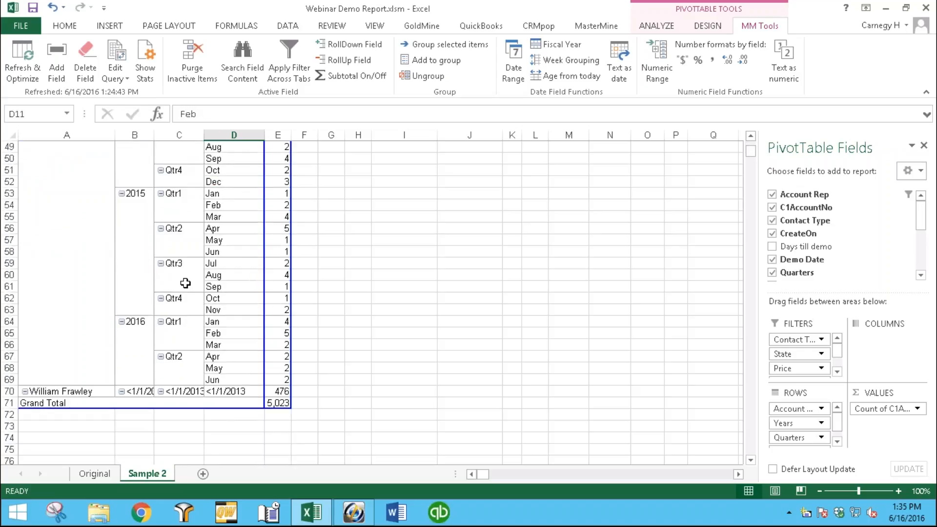
{"action": "scroll", "coordinate": [185, 281], "scroll_direction": "up", "scroll_amount": 4}
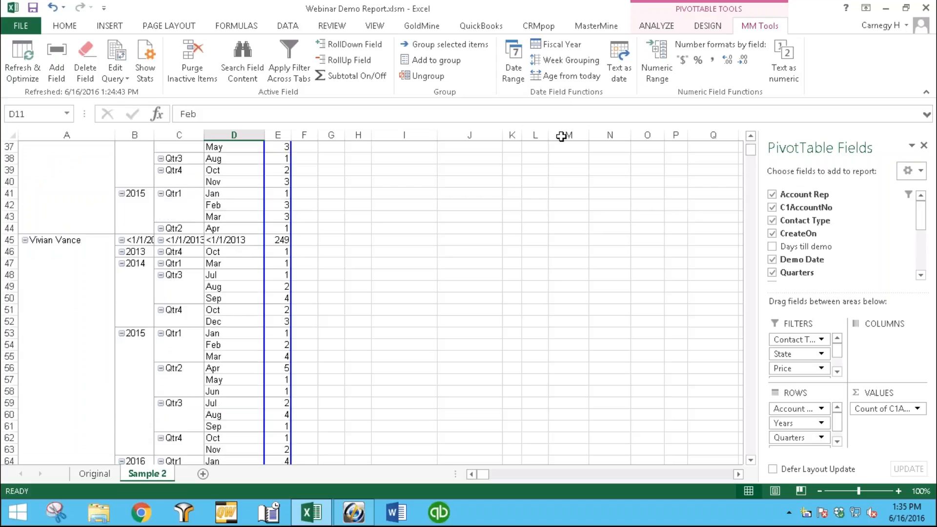
{"action": "scroll", "coordinate": [254, 211], "scroll_direction": "up", "scroll_amount": 9}
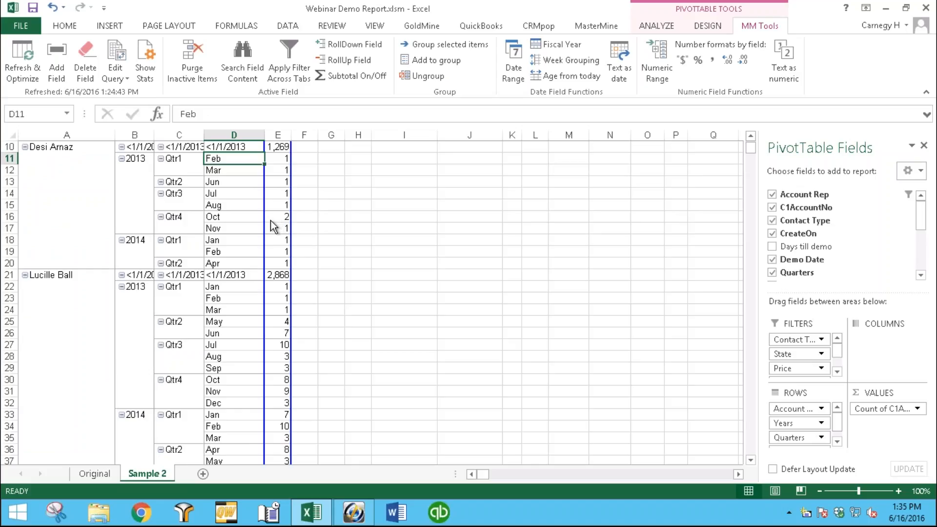
{"action": "scroll", "coordinate": [271, 220], "scroll_direction": "up", "scroll_amount": 3}
{"action": "left_click", "coordinate": [234, 234]}
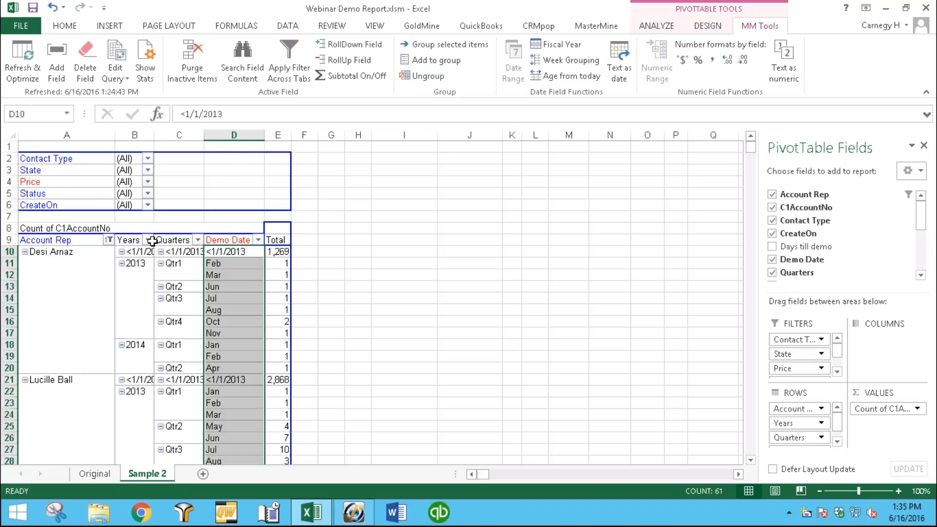
{"action": "left_click", "coordinate": [132, 240]}
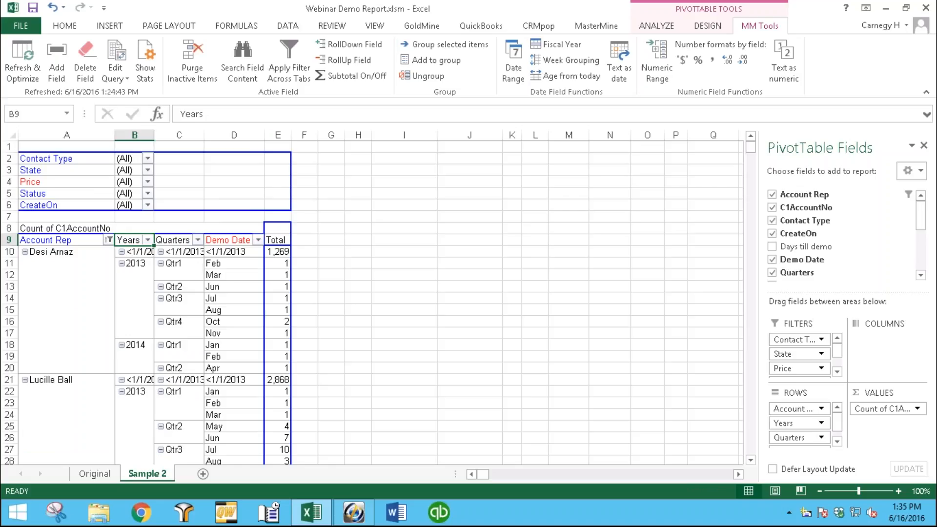
{"action": "left_click", "coordinate": [416, 78]}
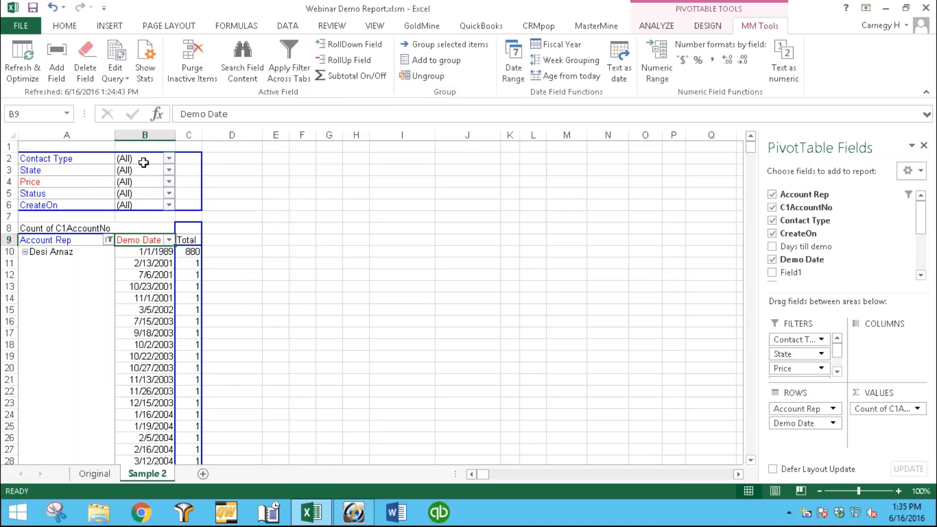
{"action": "left_click", "coordinate": [76, 207]}
{"action": "left_click_drag", "start_coordinate": [77, 207], "coordinate": [110, 271]}
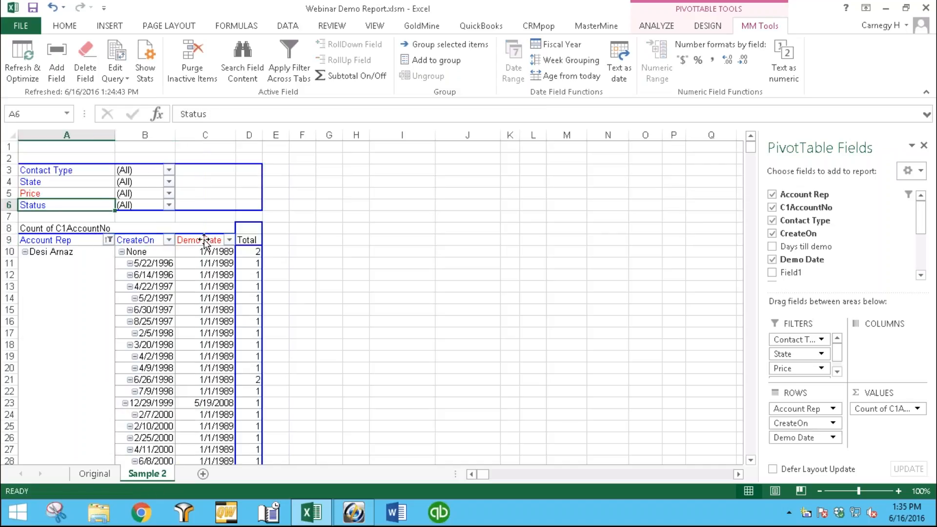
Replace the 1/1/1989 item label in the Demo Date field with a blank
{"action": "left_click", "coordinate": [205, 253]}
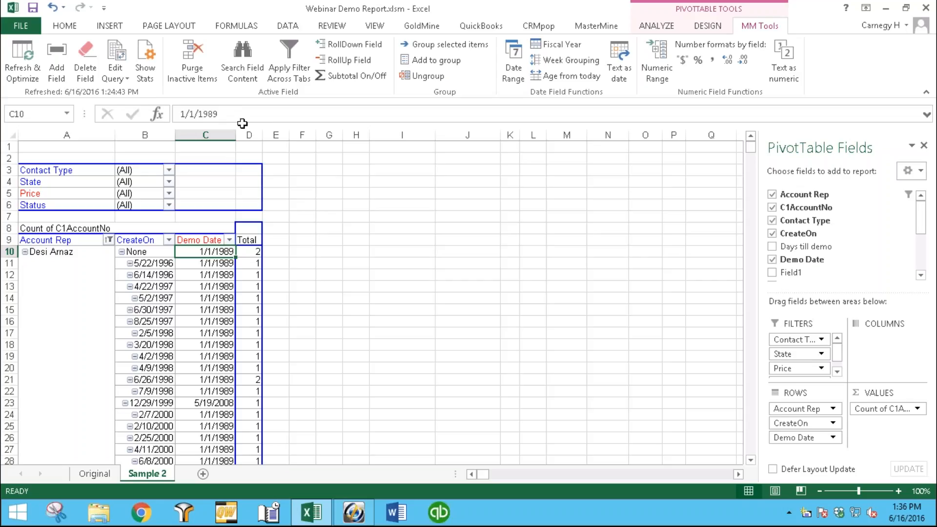
{"action": "left_click_drag", "start_coordinate": [223, 114], "coordinate": [152, 121]}
{"action": "key", "text": "BackSpace"}
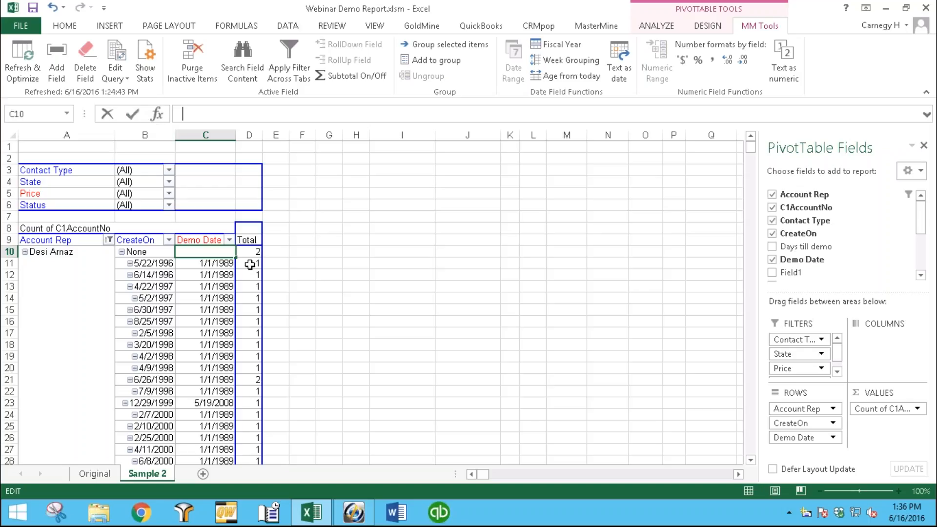
{"action": "key", "text": "Return"}
{"action": "key", "text": "Down"}
{"action": "key", "text": "Right"}
{"action": "scroll", "coordinate": [259, 303], "scroll_direction": "down", "scroll_amount": 3}
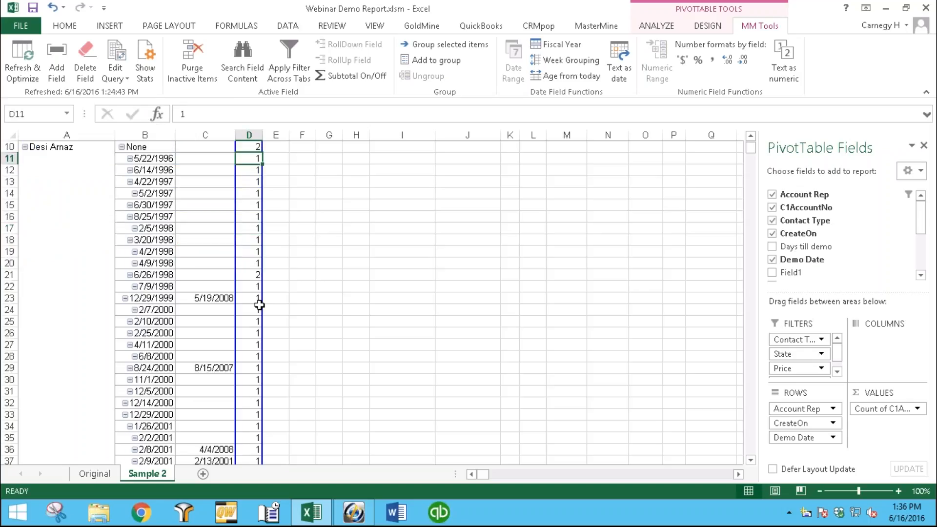
{"action": "scroll", "coordinate": [260, 305], "scroll_direction": "up", "scroll_amount": 3}
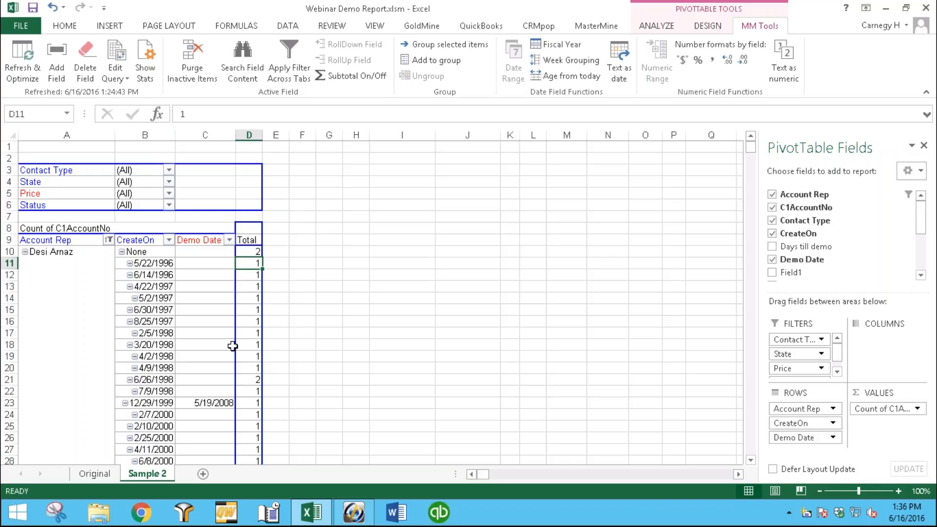
{"action": "scroll", "coordinate": [233, 346], "scroll_direction": "down", "scroll_amount": 3}
{"action": "scroll", "coordinate": [234, 346], "scroll_direction": "up", "scroll_amount": 3}
{"action": "left_click", "coordinate": [153, 287]}
{"action": "left_click", "coordinate": [508, 59]}
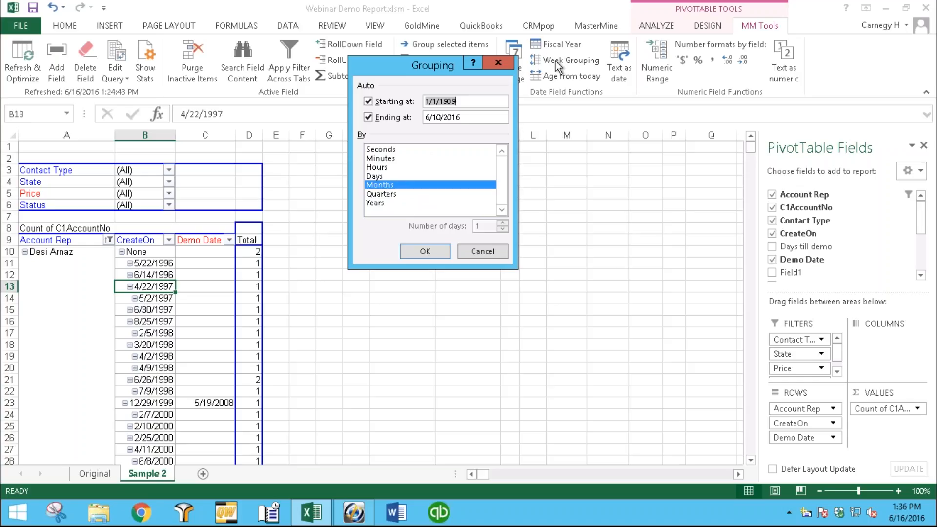
{"action": "left_click", "coordinate": [482, 250]}
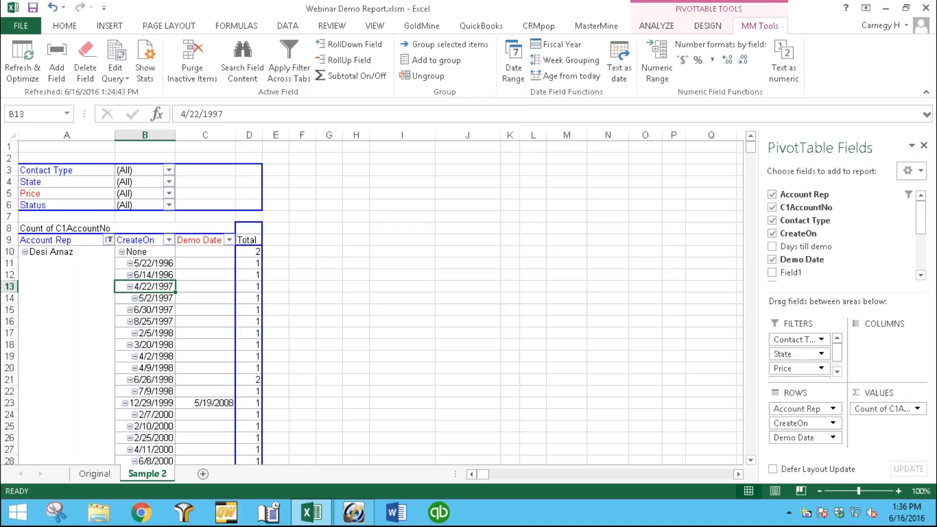
Examine the week grouping settings for the CreateOn field, including the start date of the first week, without applying them
{"action": "left_click", "coordinate": [559, 61]}
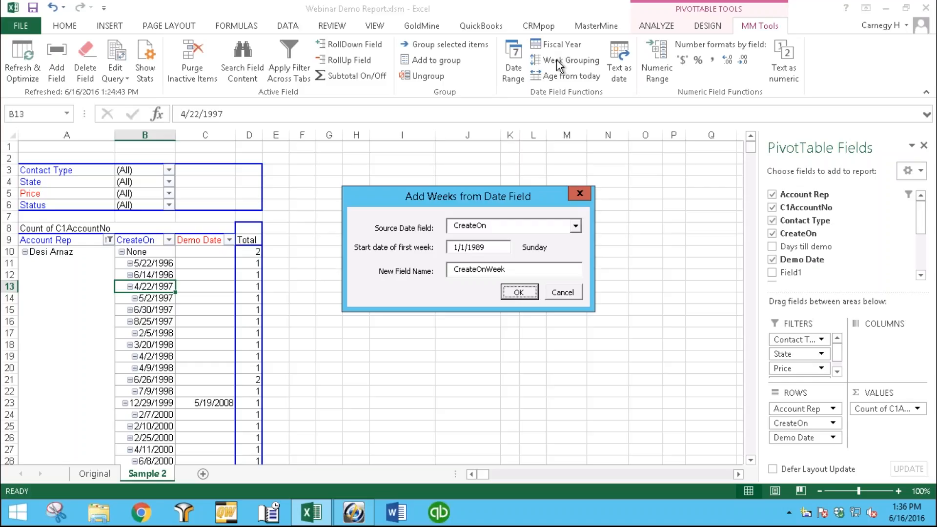
{"action": "left_click", "coordinate": [504, 248]}
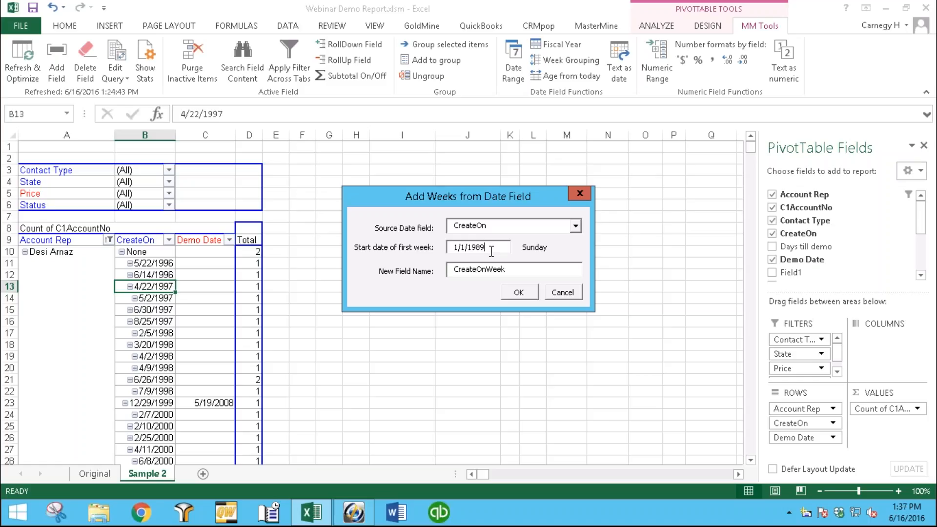
{"action": "left_click_drag", "start_coordinate": [492, 250], "coordinate": [446, 251]}
{"action": "left_click", "coordinate": [561, 293]}
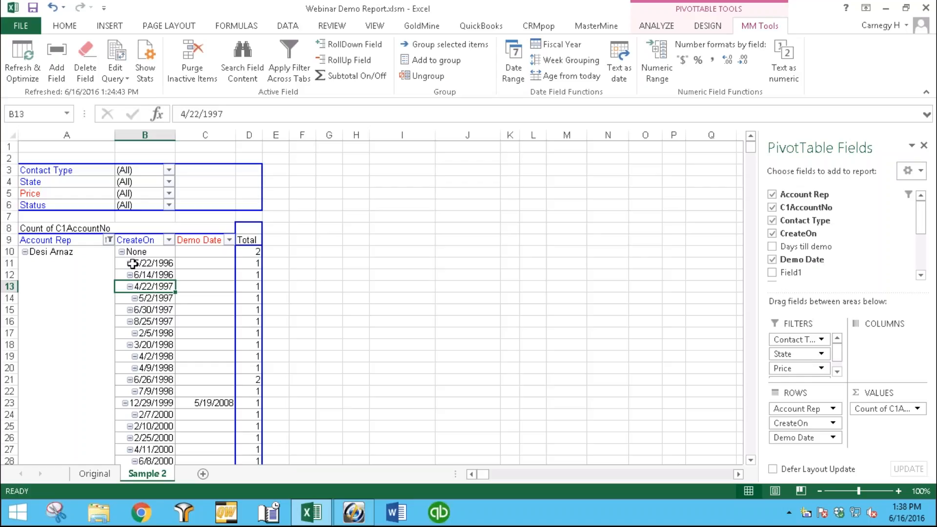
Move the Price field to the rows after Account Rep, and move Demo Date and CreateOn to the report filters
{"action": "left_click_drag", "start_coordinate": [69, 194], "coordinate": [218, 280]}
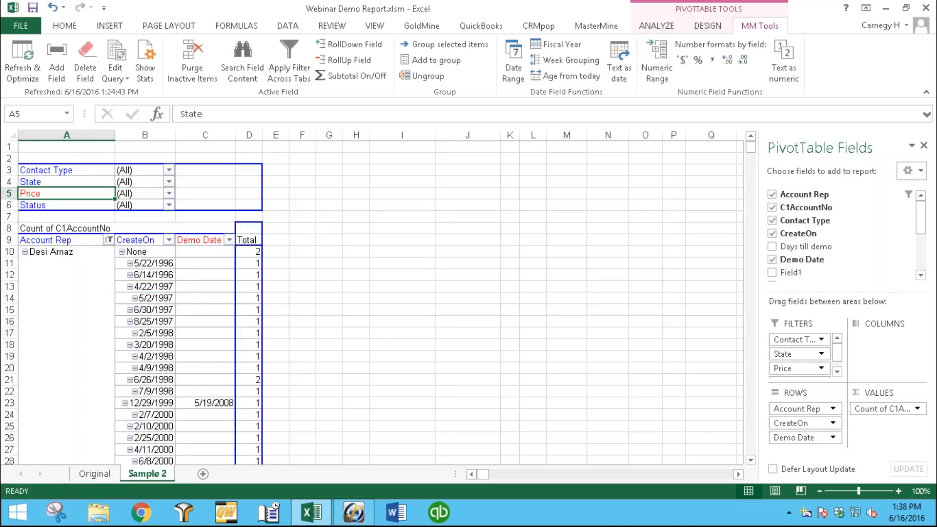
{"action": "left_click", "coordinate": [205, 240]}
{"action": "left_click_drag", "start_coordinate": [205, 240], "coordinate": [68, 211]}
{"action": "left_click_drag", "start_coordinate": [146, 240], "coordinate": [73, 201]}
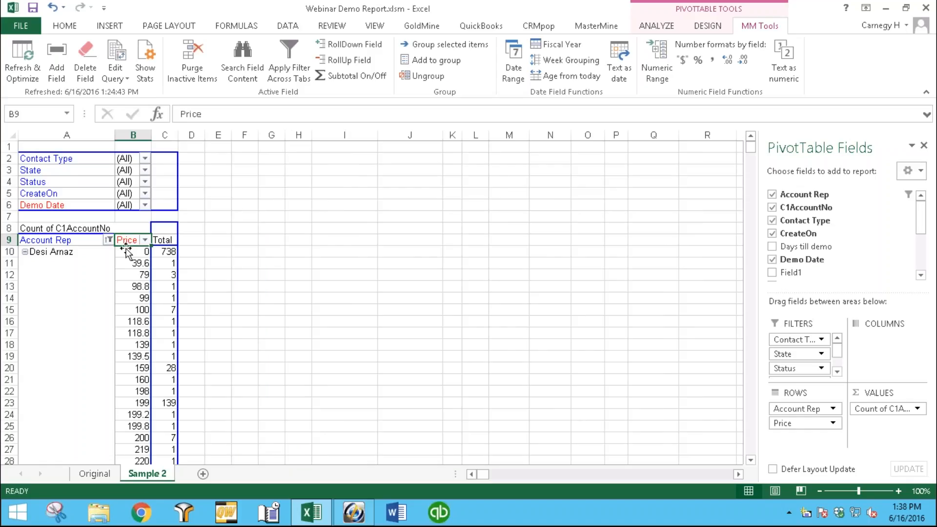
Filter the Price field to exclude the value 0
{"action": "left_click", "coordinate": [144, 240]}
{"action": "left_click", "coordinate": [191, 364]}
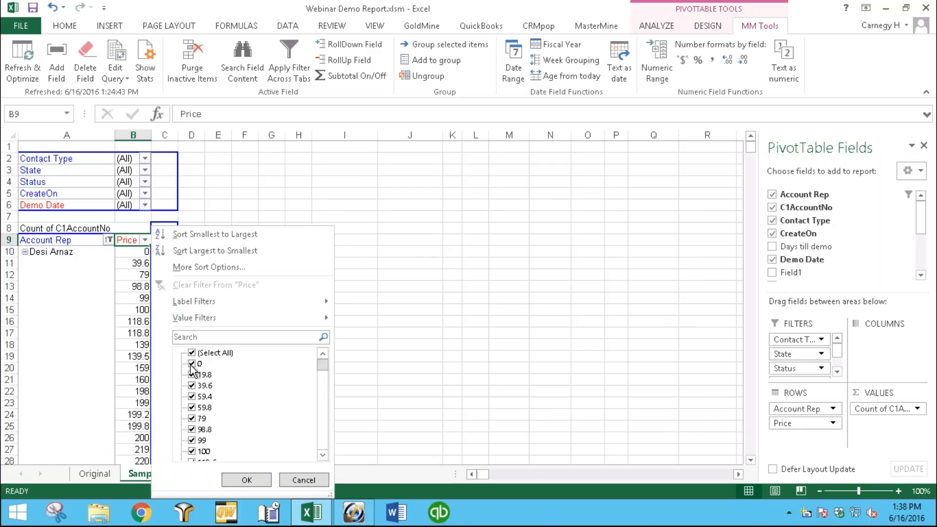
{"action": "left_click", "coordinate": [247, 480]}
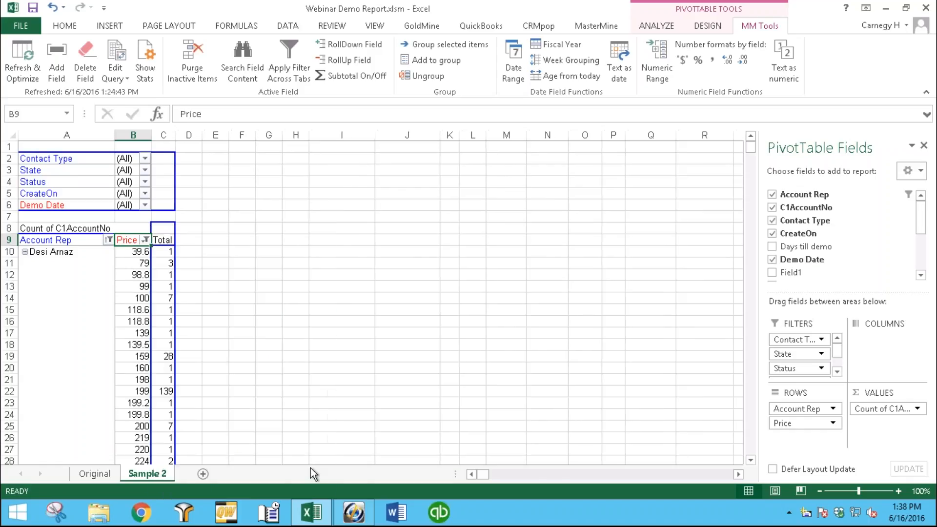
Group the Price field into numeric ranges of 50, starting at 50 and ending at 1000
{"action": "left_click", "coordinate": [141, 333]}
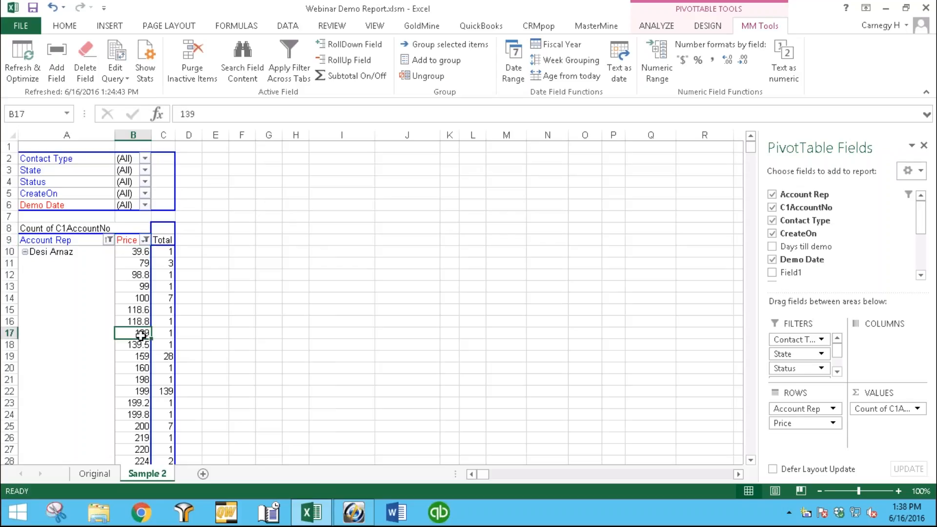
{"action": "left_click", "coordinate": [657, 63]}
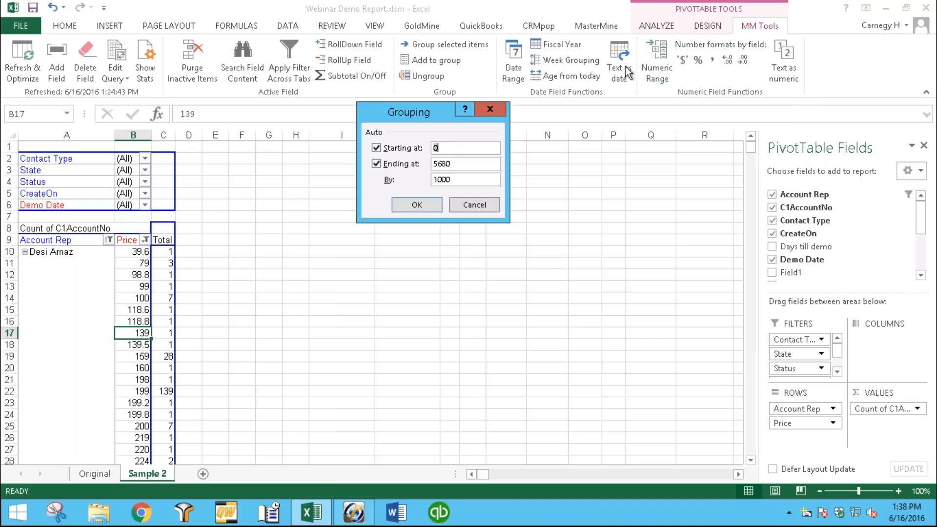
{"action": "left_click_drag", "start_coordinate": [389, 115], "coordinate": [445, 237]}
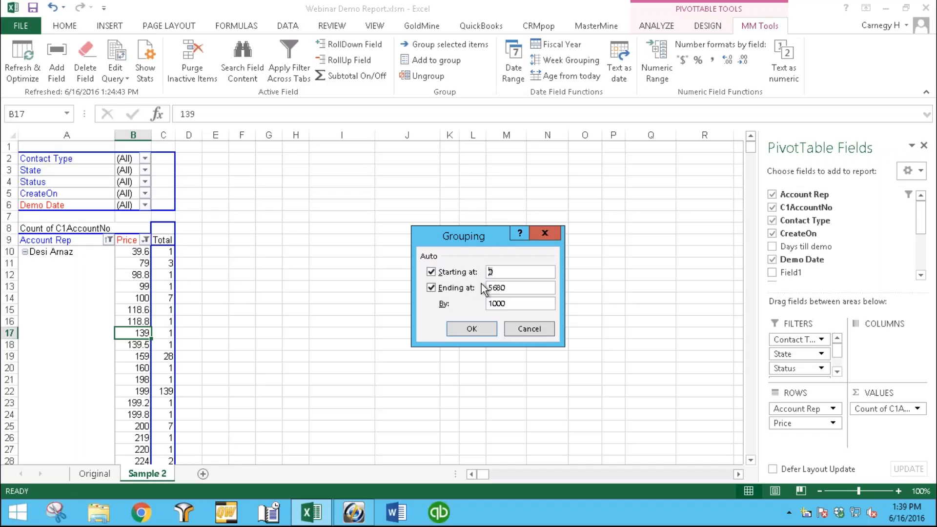
{"action": "type", "text": "5"}
{"action": "left_click", "coordinate": [431, 271]}
{"action": "left_click", "coordinate": [496, 276]}
{"action": "double_click", "coordinate": [499, 306]}
{"action": "type", "text": "50"}
{"action": "left_click_drag", "start_coordinate": [513, 288], "coordinate": [424, 293]}
{"action": "left_click", "coordinate": [433, 292]}
{"action": "key", "text": "Tab"}
{"action": "type", "text": "1000"}
{"action": "left_click", "coordinate": [470, 326]}
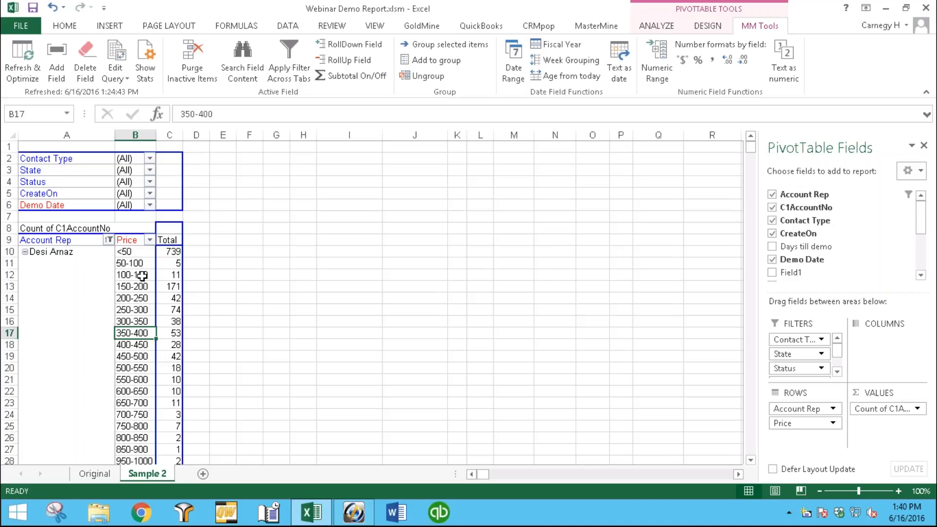
Regroup the Price field into numeric ranges of 1000 with automatic starting and ending values
{"action": "left_click", "coordinate": [168, 286]}
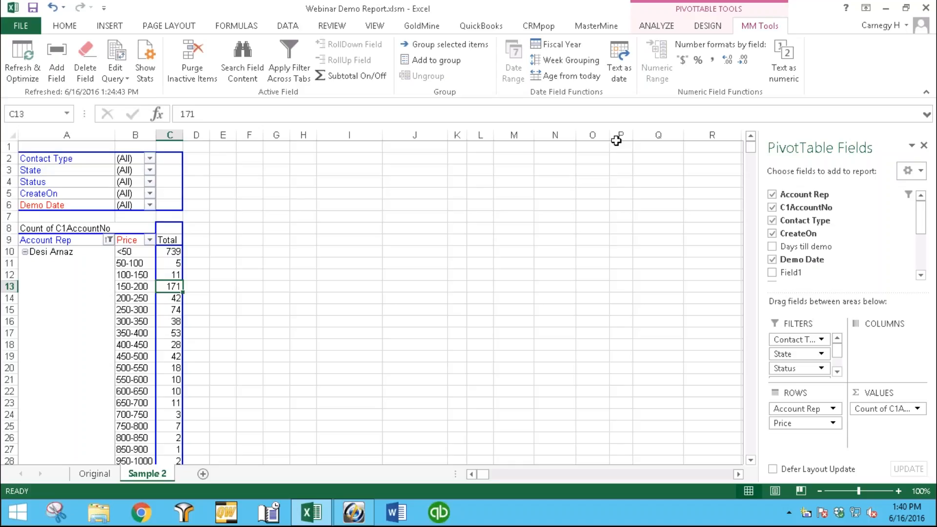
{"action": "left_click", "coordinate": [123, 264]}
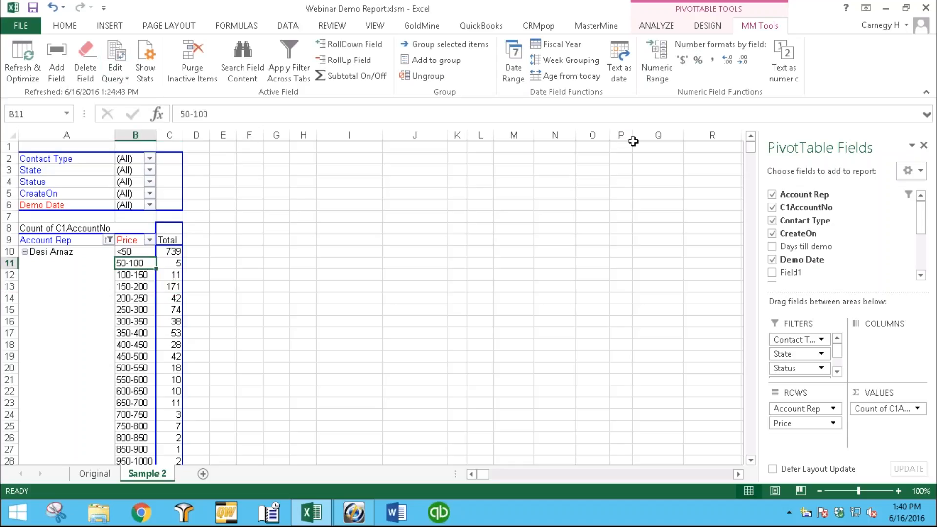
{"action": "left_click", "coordinate": [655, 52]}
{"action": "left_click", "coordinate": [431, 271]}
{"action": "left_click", "coordinate": [432, 288]}
{"action": "left_click_drag", "start_coordinate": [500, 304], "coordinate": [462, 304]}
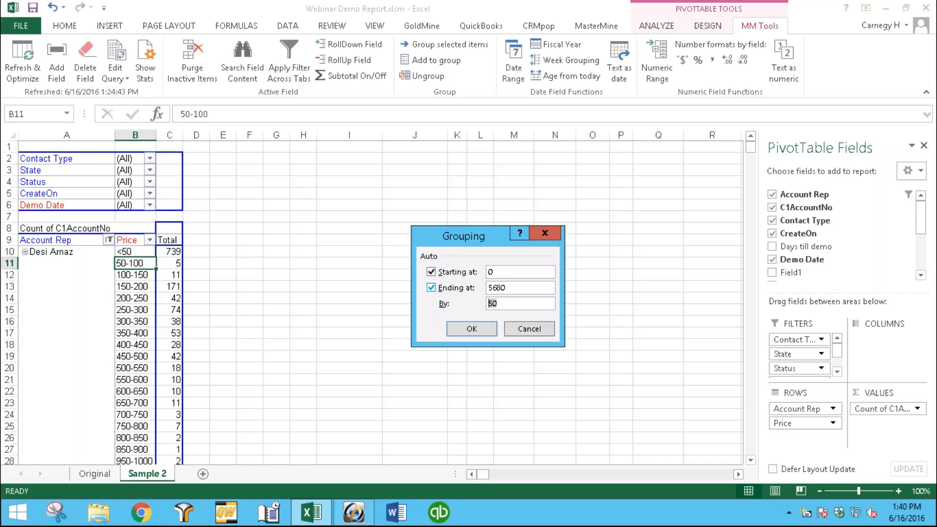
{"action": "type", "text": "1000"}
{"action": "left_click", "coordinate": [472, 328]}
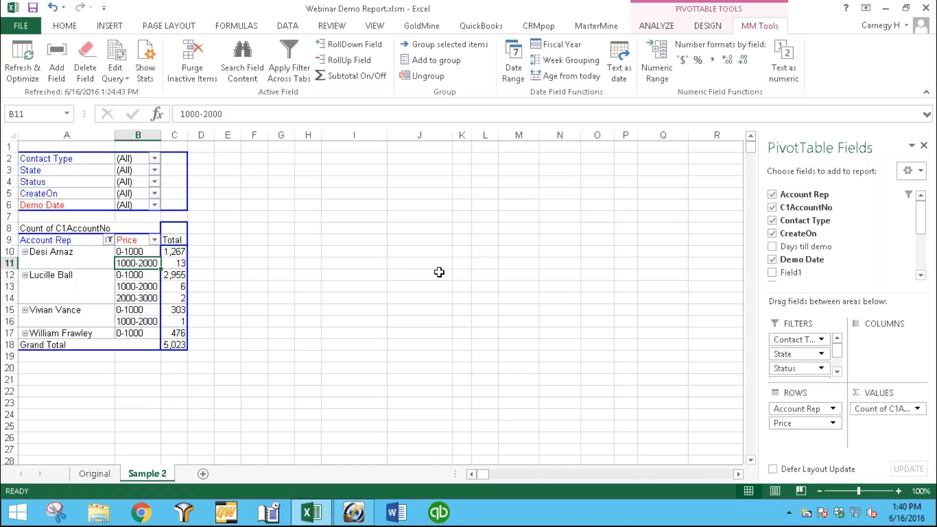
Ungroup the Price field and format its values as dollar currency with two decimals
{"action": "left_click", "coordinate": [426, 80]}
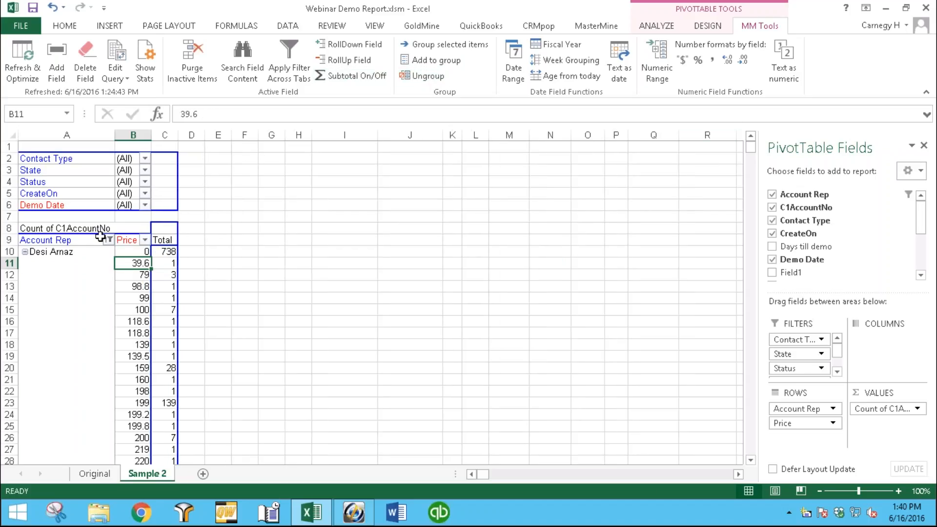
{"action": "left_click", "coordinate": [126, 236]}
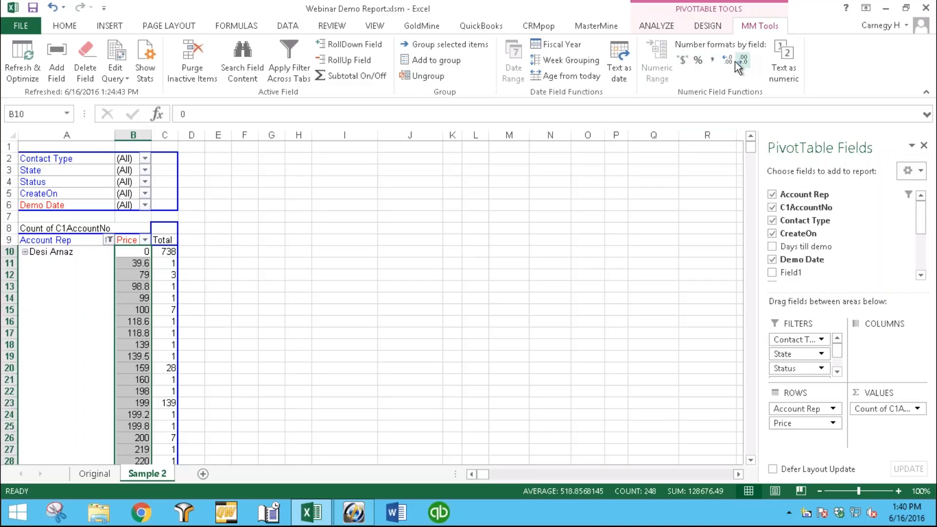
{"action": "left_click", "coordinate": [684, 60]}
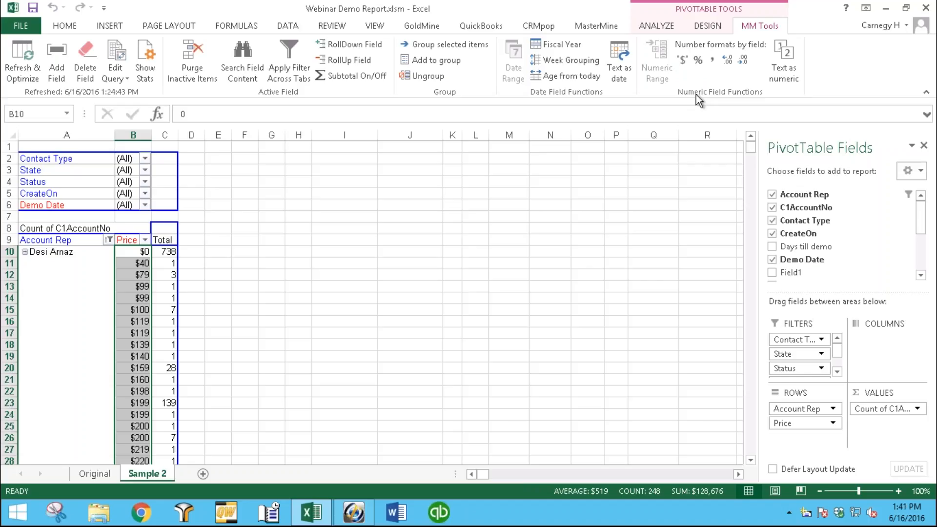
{"action": "left_click", "coordinate": [730, 61]}
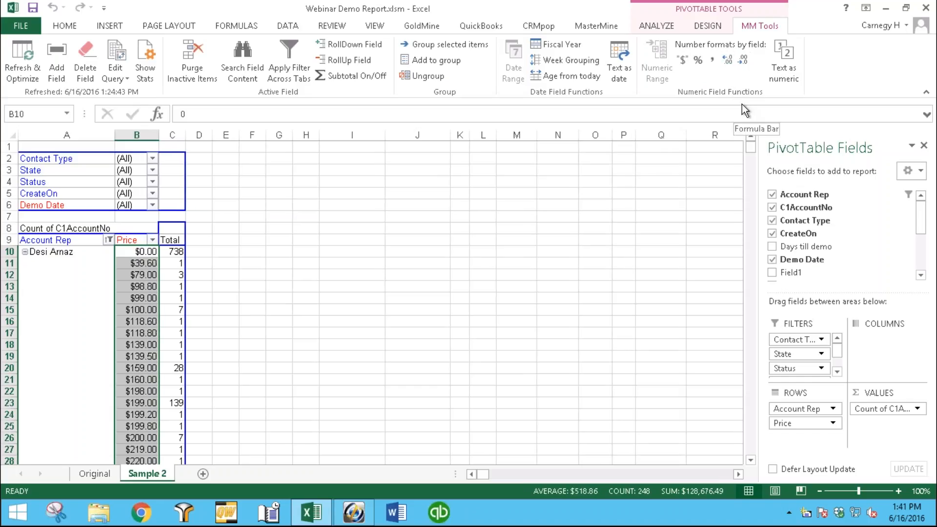
Change the Price field's number format to comma style without the dollar sign
{"action": "left_click", "coordinate": [146, 251]}
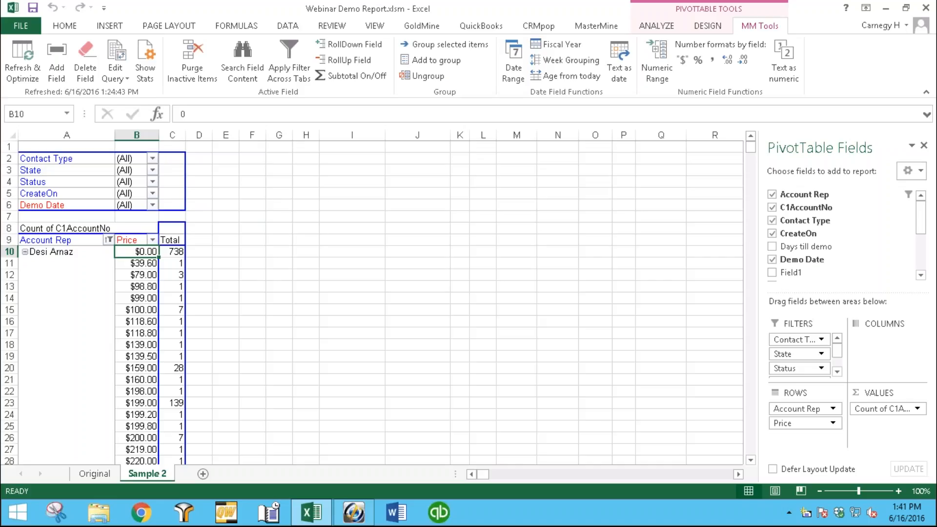
{"action": "left_click", "coordinate": [712, 60]}
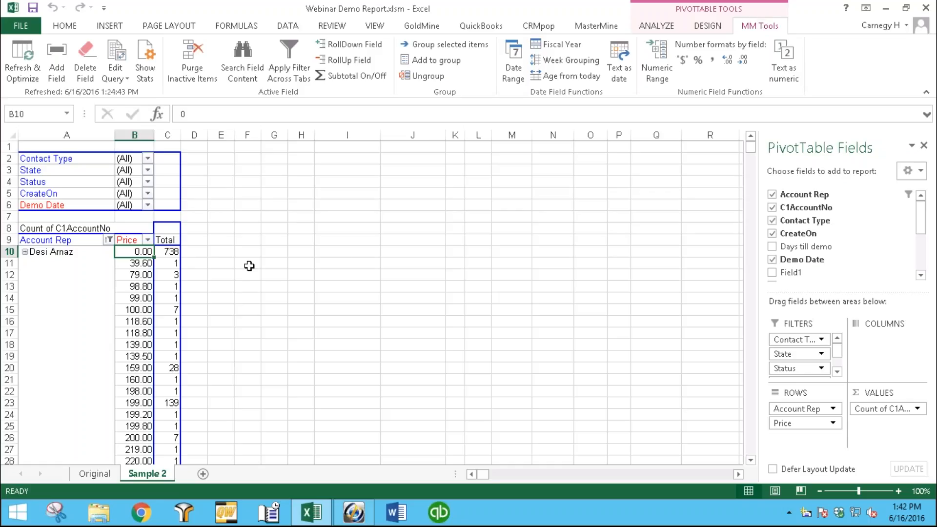
Drill down from the first account rep's count at price 0.00 into a listing of the underlying records
{"action": "double_click", "coordinate": [167, 252]}
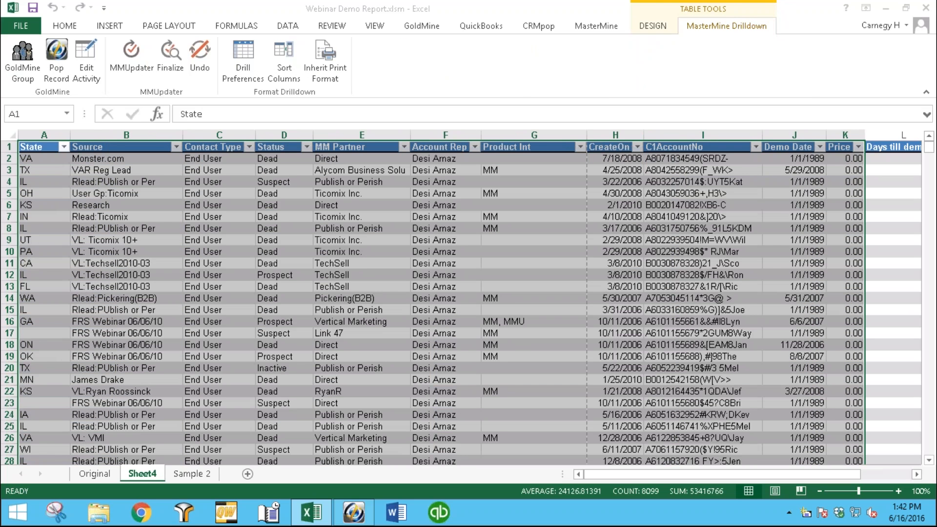
{"action": "left_click", "coordinate": [116, 189]}
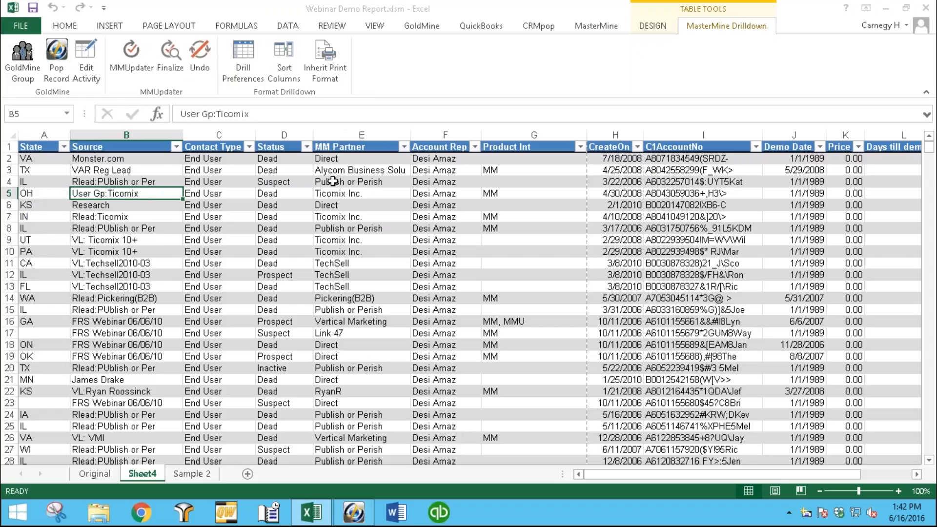
{"action": "left_click", "coordinate": [333, 181]}
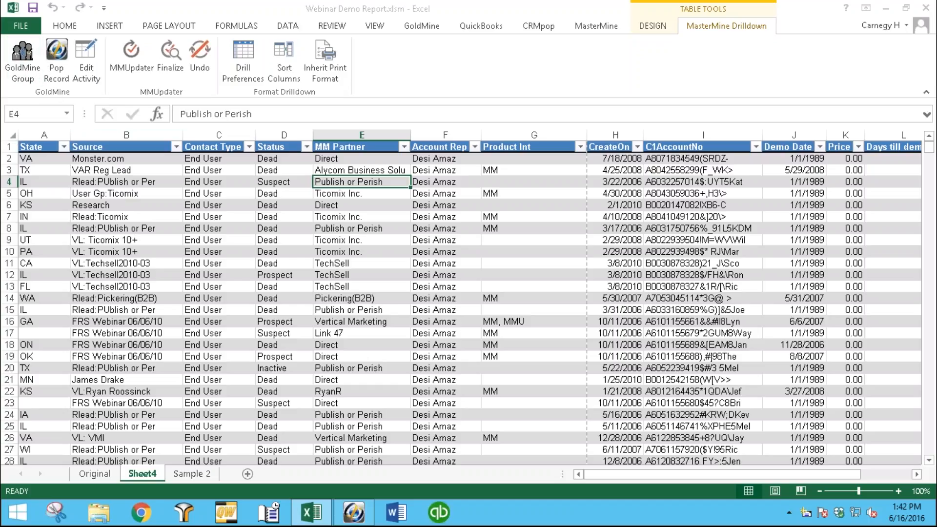
Select individual record rows 3, 8 and 11 in the drilldown listing, followed by the entire sheet
{"action": "left_click", "coordinate": [9, 170]}
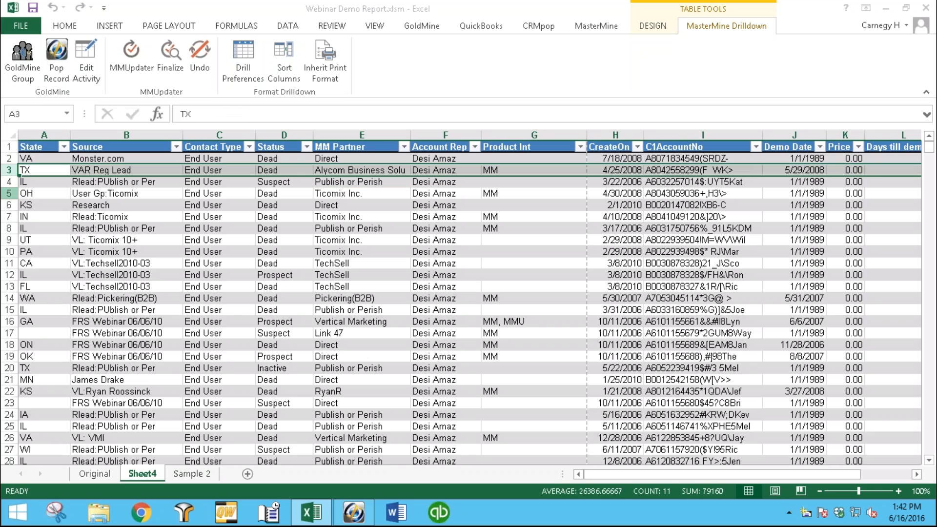
{"action": "left_click", "coordinate": [8, 228], "text": "ctrl"}
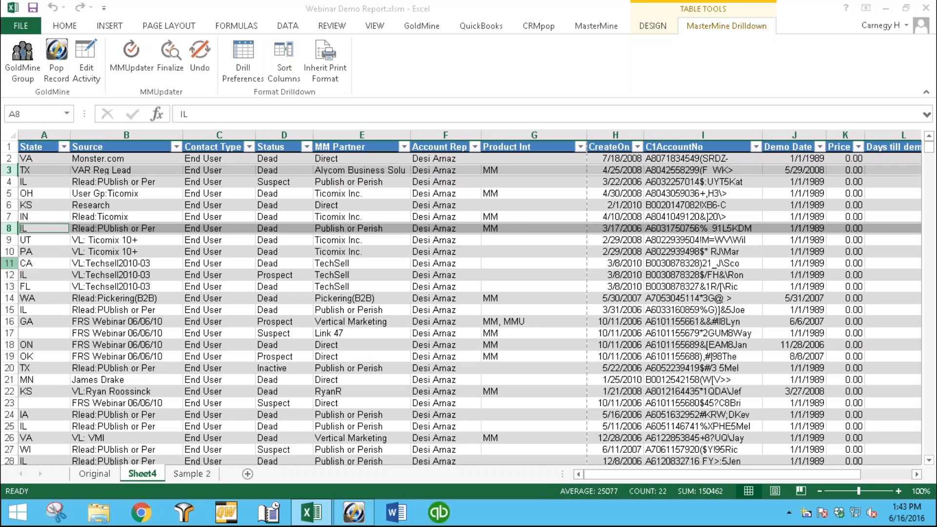
{"action": "left_click", "coordinate": [10, 261], "text": "ctrl"}
{"action": "left_click", "coordinate": [13, 134]}
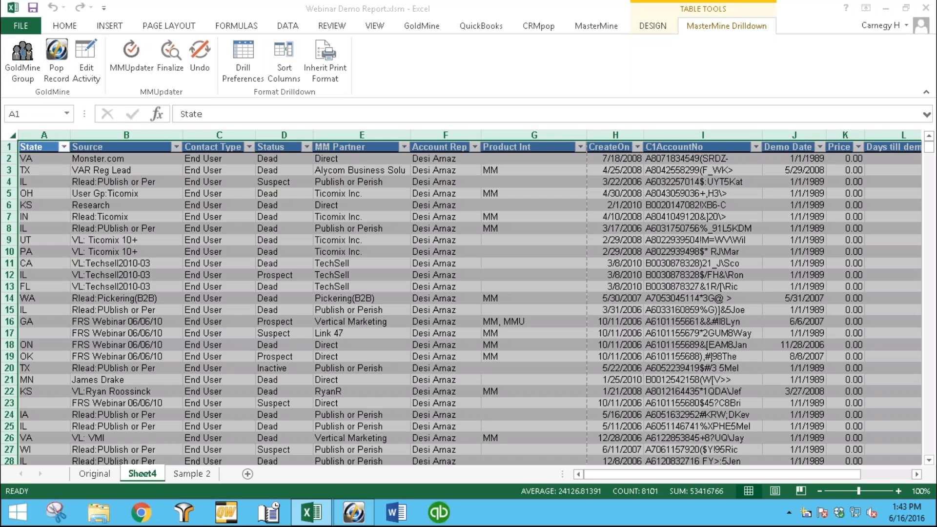
Examine the settings for creating a GoldMine group, including the member sort fields and user assignment, without creating one
{"action": "left_click", "coordinate": [20, 56]}
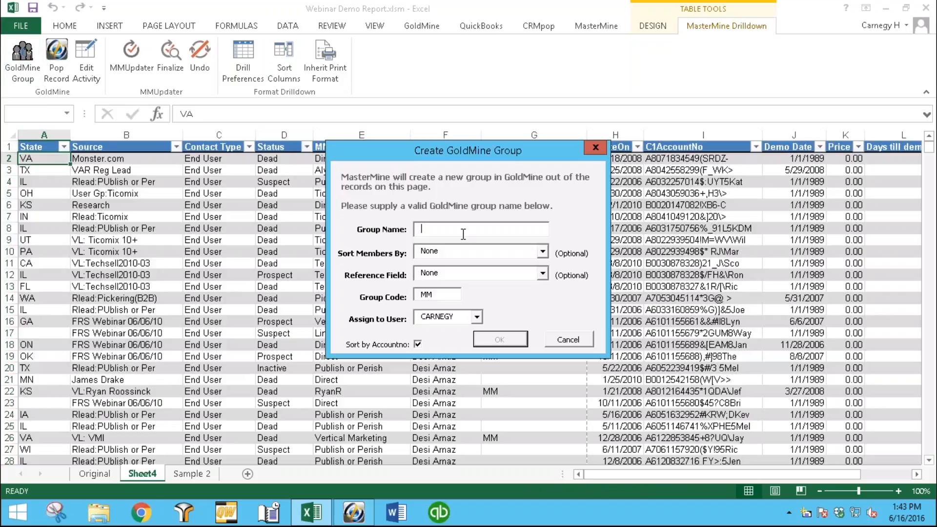
{"action": "left_click", "coordinate": [543, 251]}
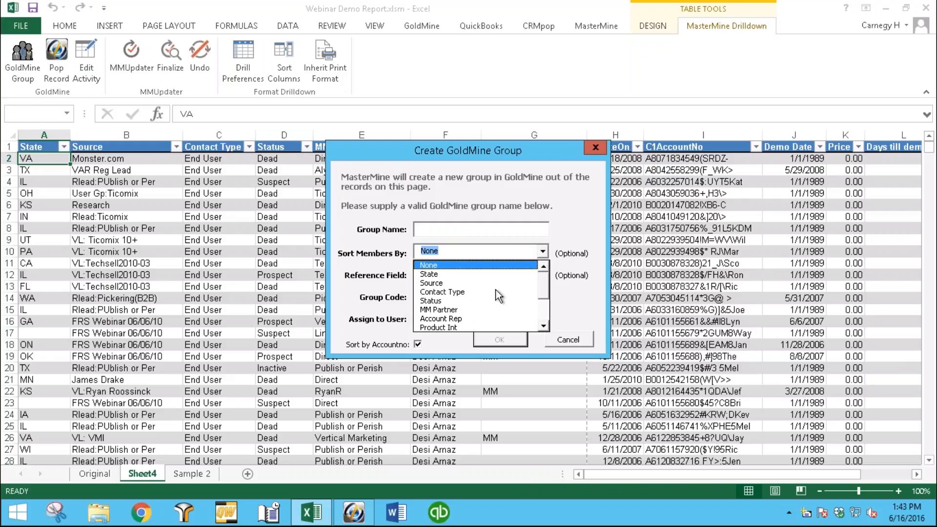
{"action": "left_click", "coordinate": [593, 218]}
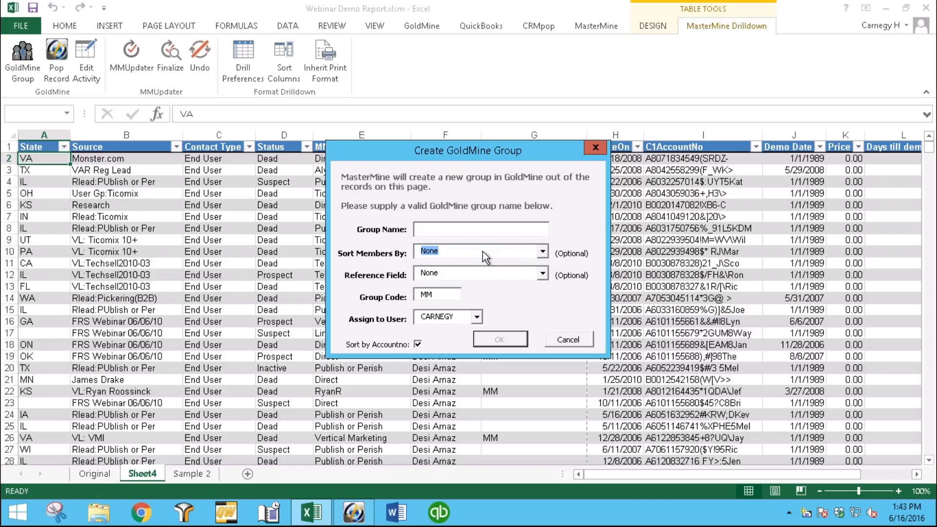
{"action": "left_click", "coordinate": [477, 317]}
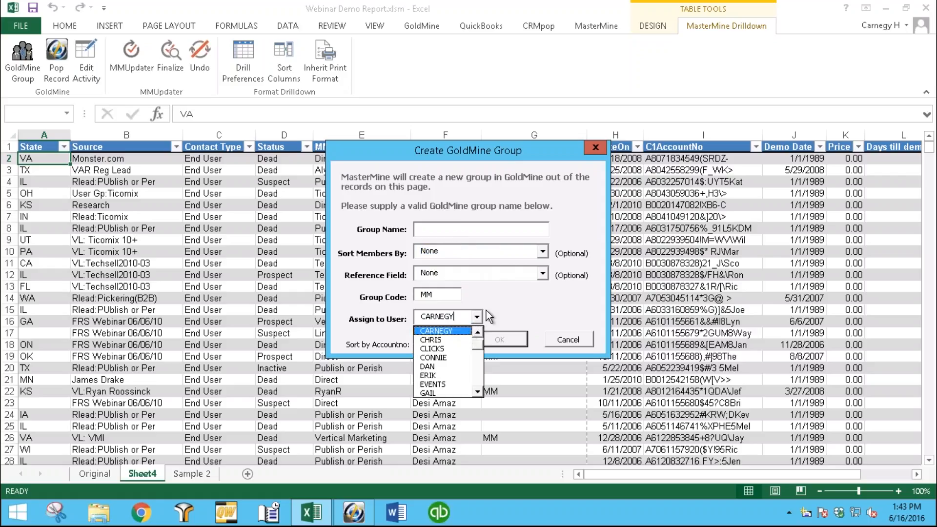
{"action": "left_click", "coordinate": [497, 301]}
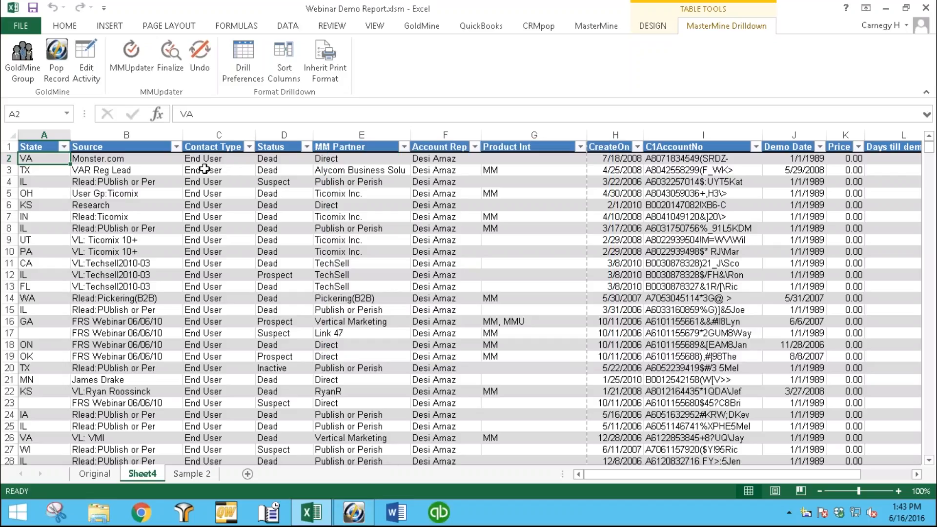
Review the descriptions of the Pop Record and Edit Activity commands for records in the drilldown listing
{"action": "left_click", "coordinate": [155, 161]}
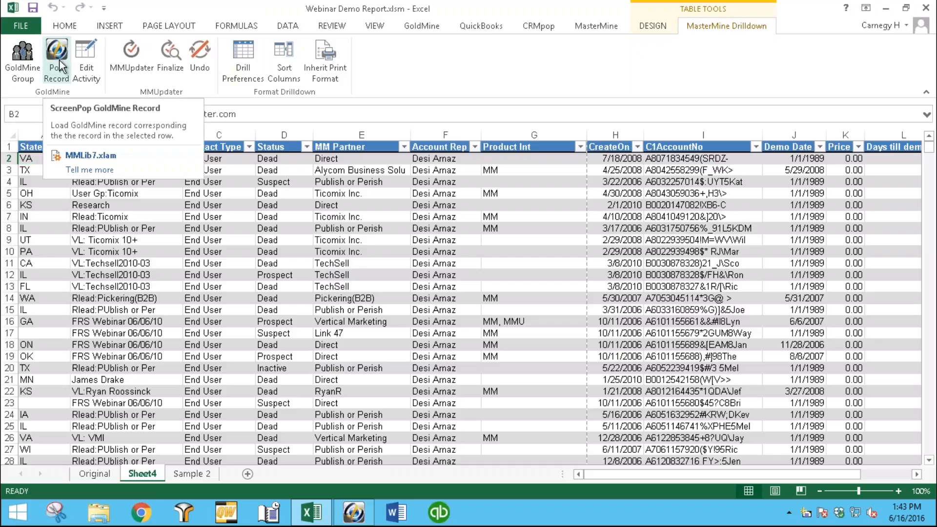
{"action": "left_click", "coordinate": [157, 230]}
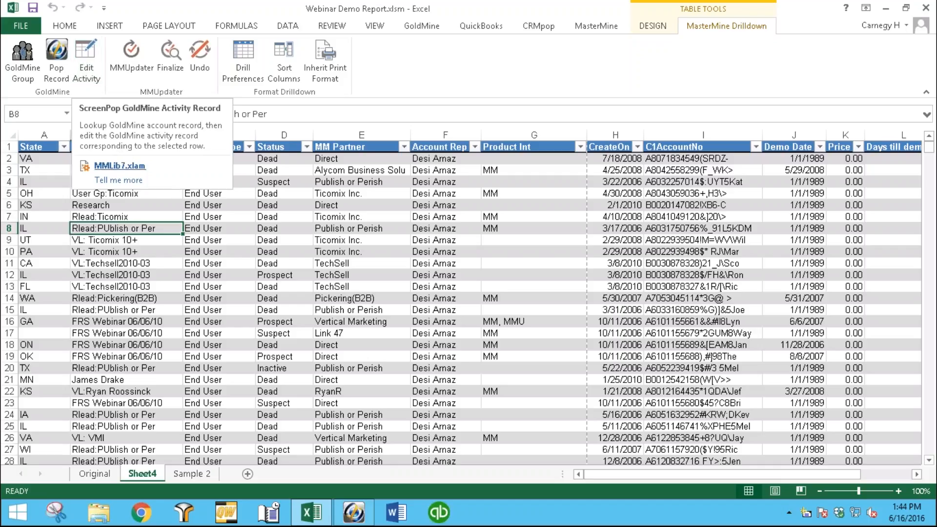
{"action": "left_click", "coordinate": [38, 227]}
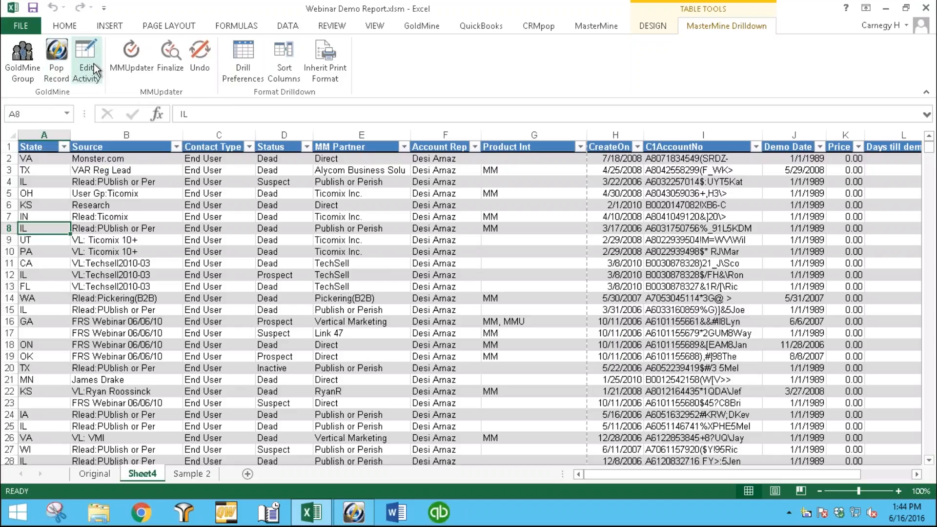
{"action": "left_click", "coordinate": [234, 299]}
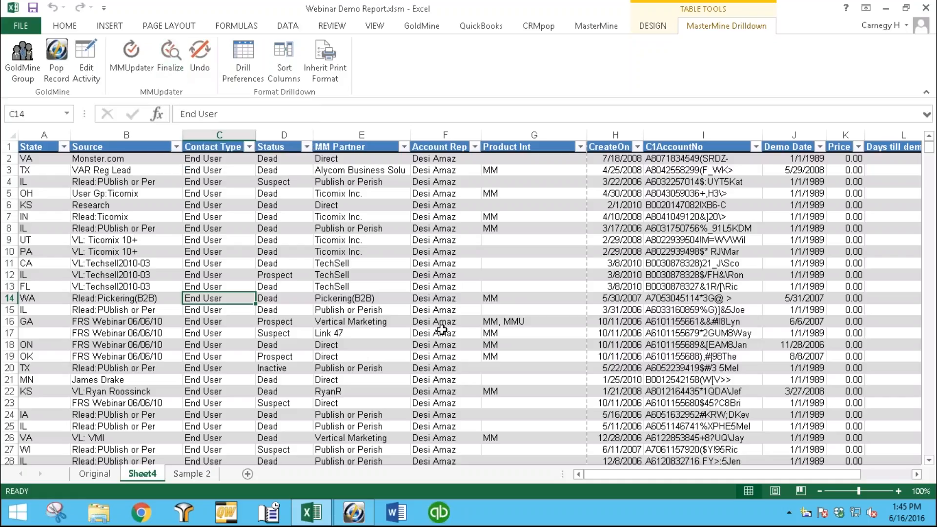
{"action": "left_click", "coordinate": [426, 321]}
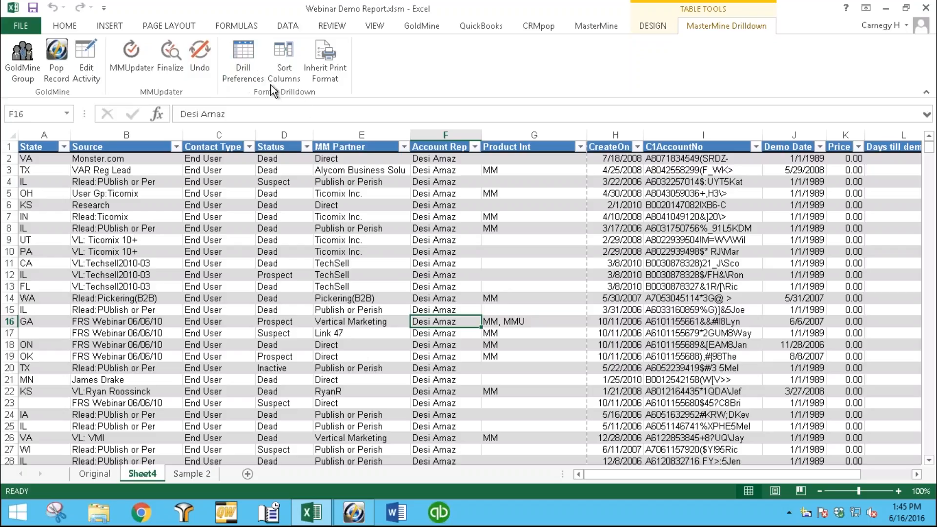
Examine the drilldown preferences, including row vertical alignment and the option to skip formatting, leaving them as they are
{"action": "left_click", "coordinate": [250, 58]}
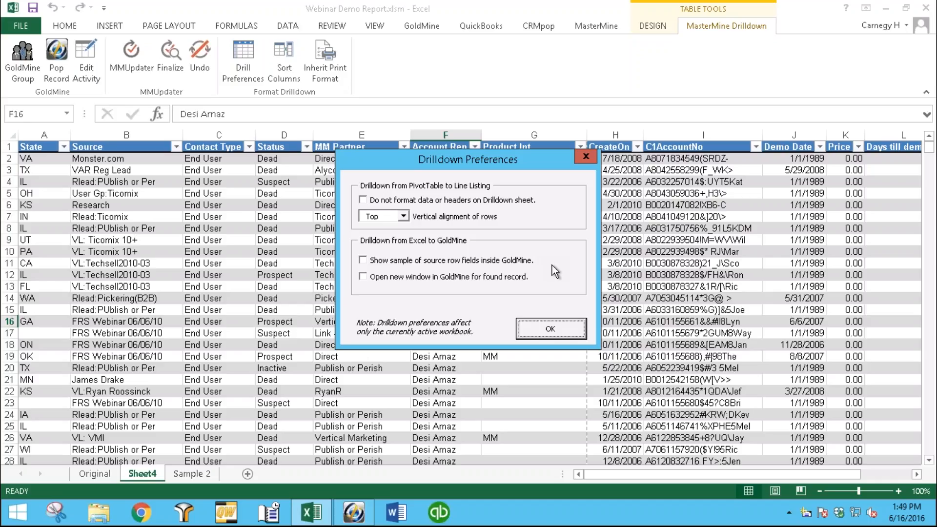
{"action": "left_click", "coordinate": [403, 217]}
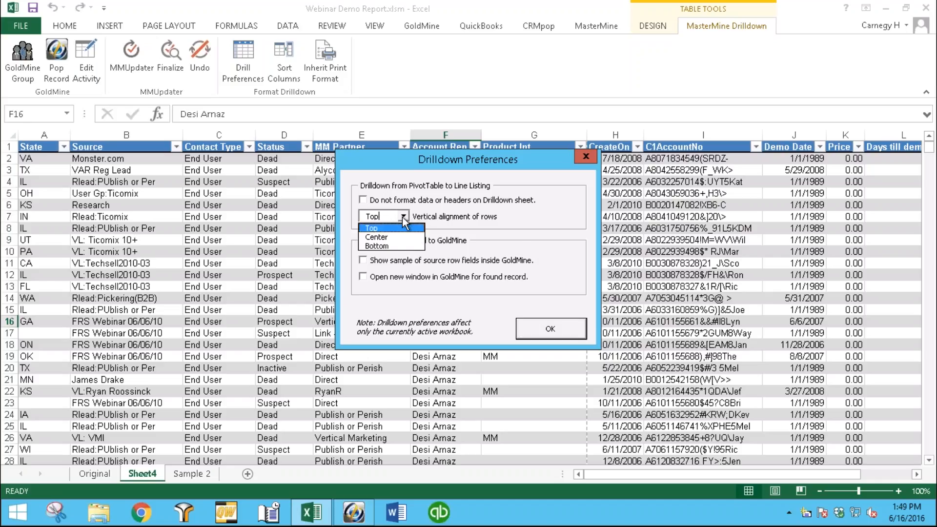
{"action": "left_click", "coordinate": [474, 203]}
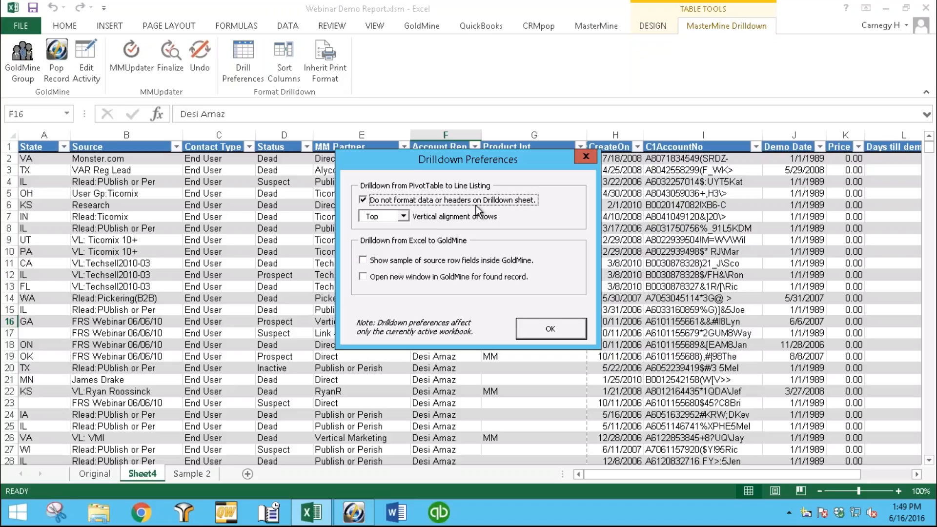
{"action": "left_click", "coordinate": [475, 204]}
{"action": "left_click", "coordinate": [585, 155]}
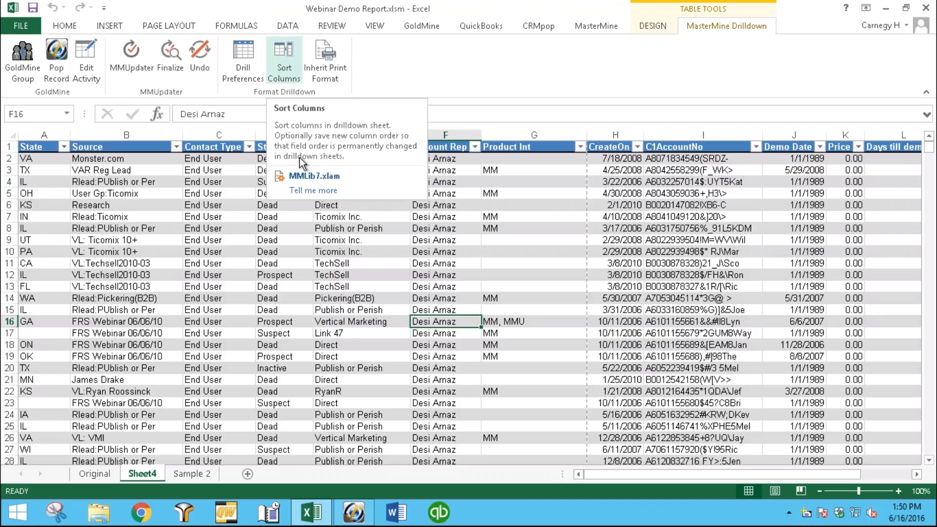
Use Sort Columns to move the Contact Type field to the first position in the drilldown sheet
{"action": "left_click", "coordinate": [354, 269]}
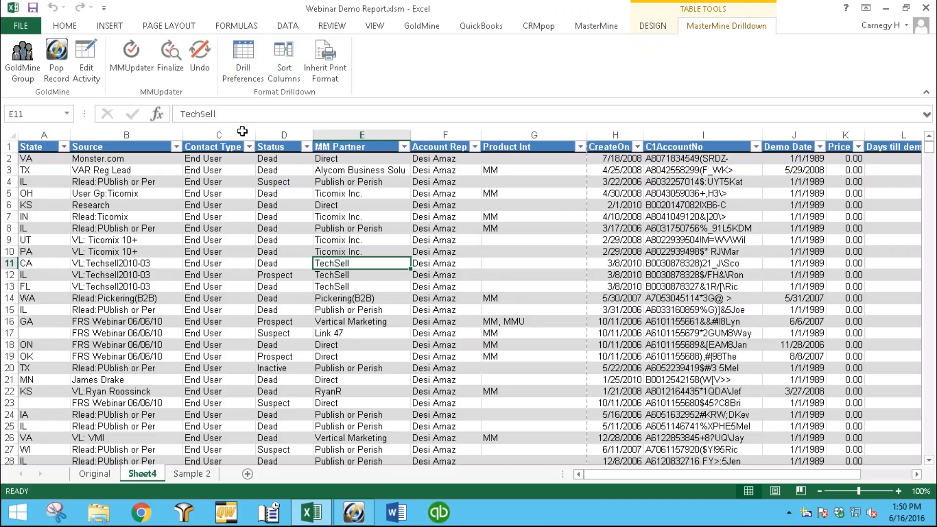
{"action": "left_click", "coordinate": [282, 52]}
{"action": "left_click", "coordinate": [281, 52]}
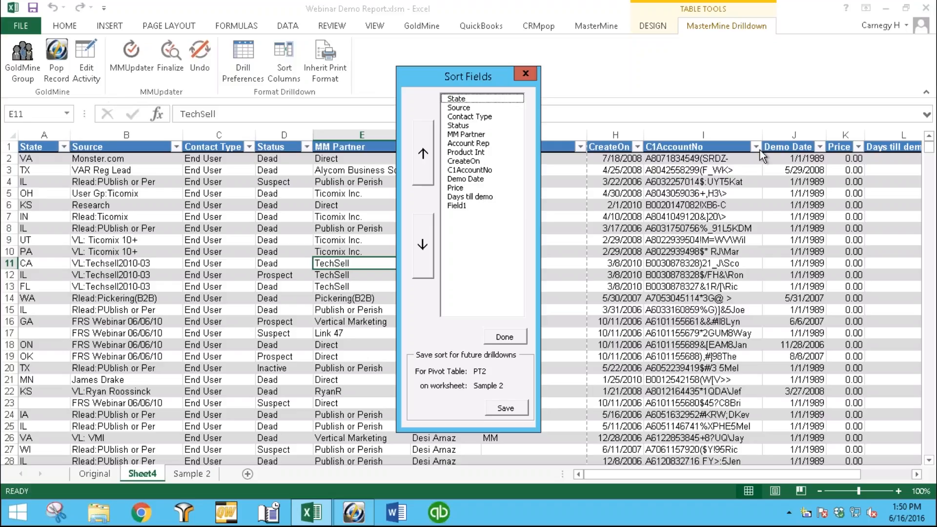
{"action": "left_click_drag", "start_coordinate": [464, 77], "coordinate": [550, 80]}
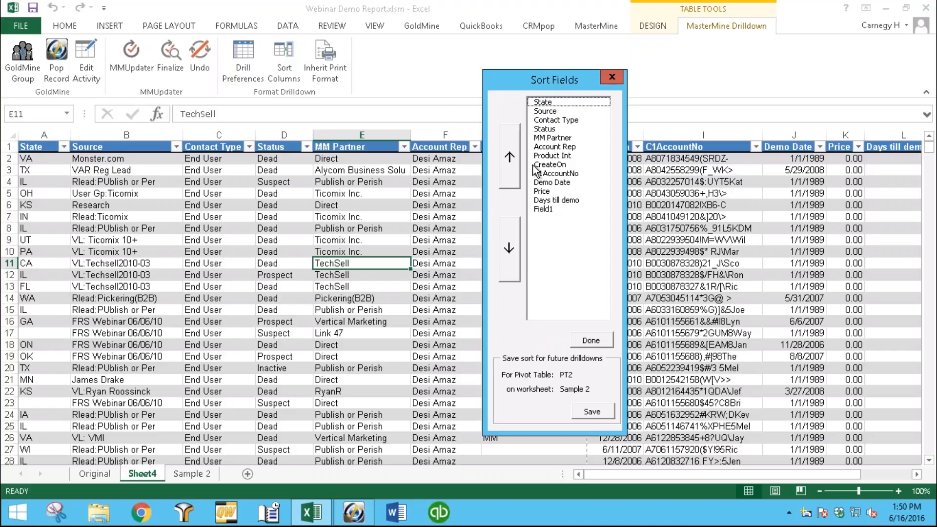
{"action": "left_click", "coordinate": [557, 120]}
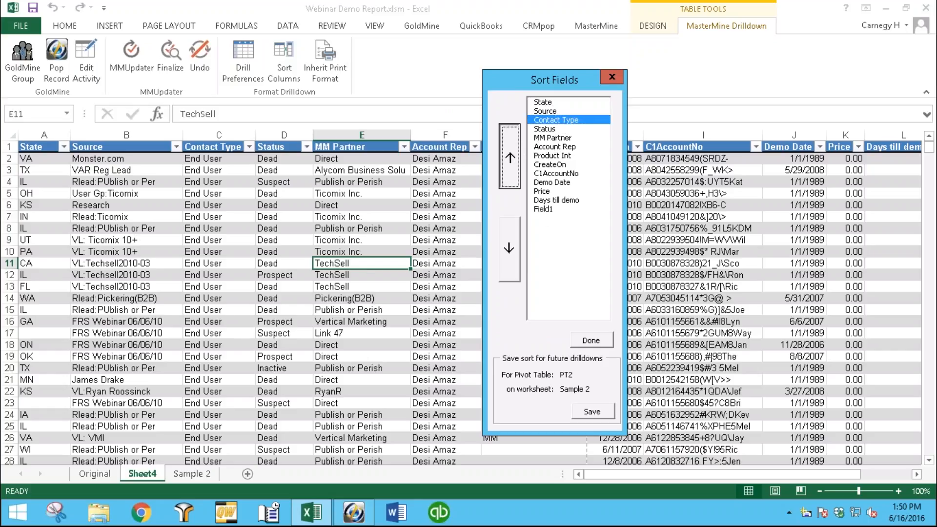
{"action": "left_click", "coordinate": [512, 155]}
{"action": "left_click", "coordinate": [510, 156]}
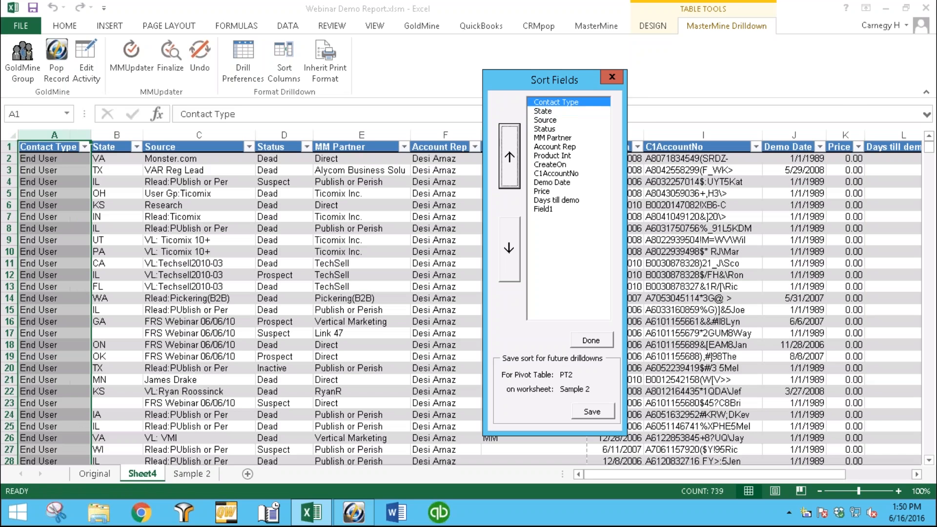
Move the Product Int field to second position in the drilldown and try to save the column order for future drilldowns
{"action": "left_click", "coordinate": [555, 156]}
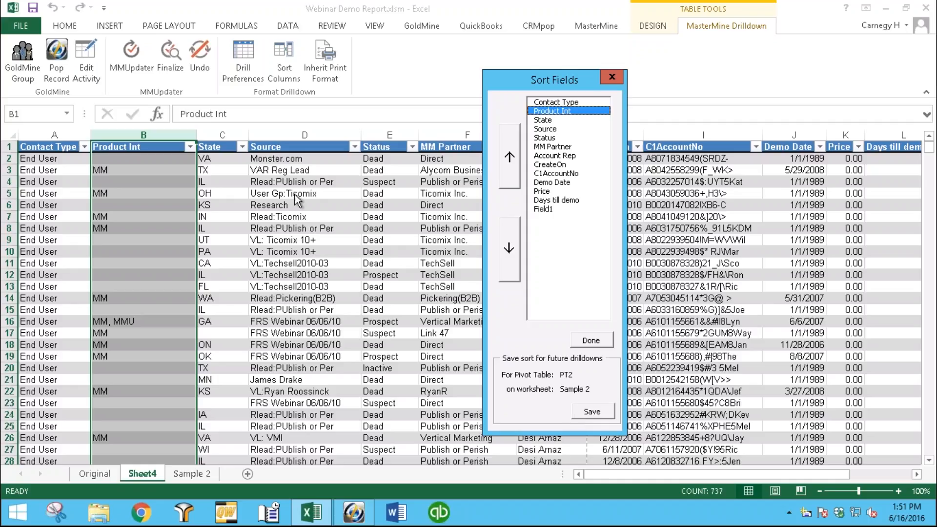
{"action": "left_click", "coordinate": [591, 413]}
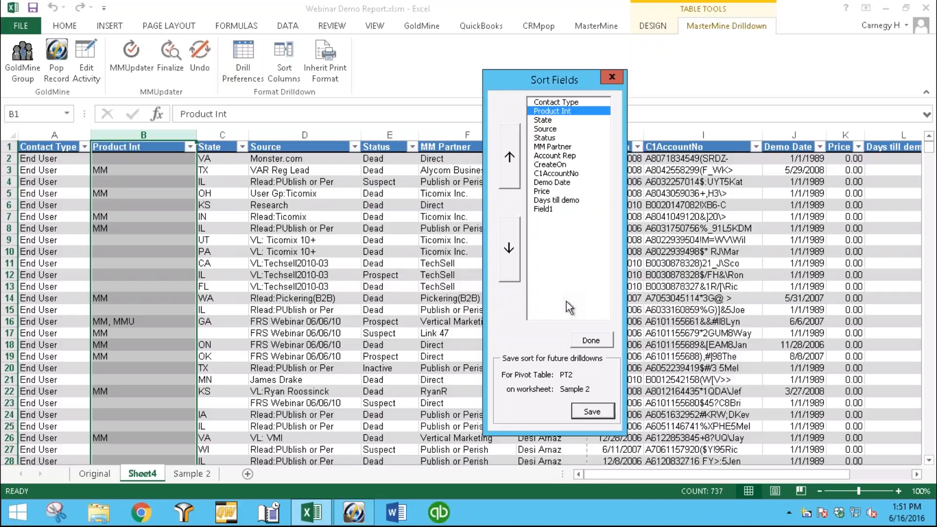
{"action": "left_click", "coordinate": [567, 301]}
{"action": "left_click", "coordinate": [566, 301]}
{"action": "left_click", "coordinate": [319, 514]}
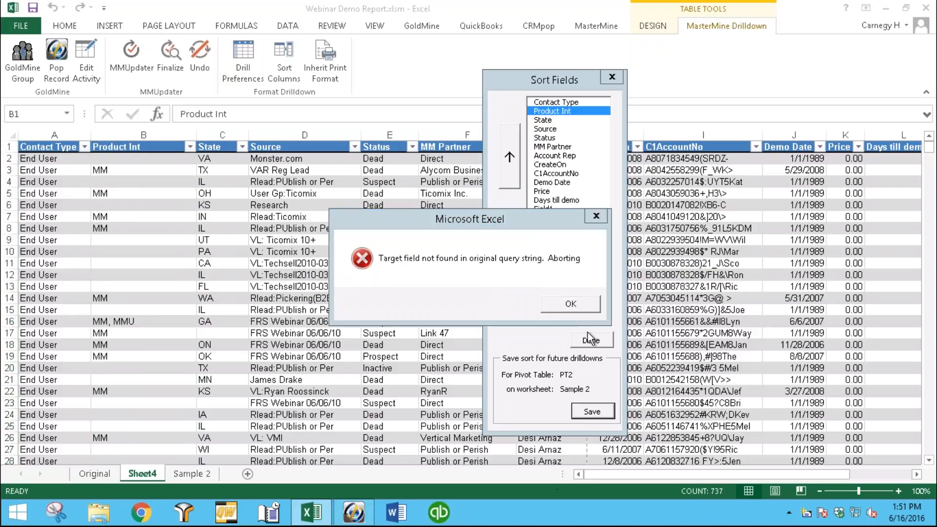
{"action": "left_click", "coordinate": [602, 217]}
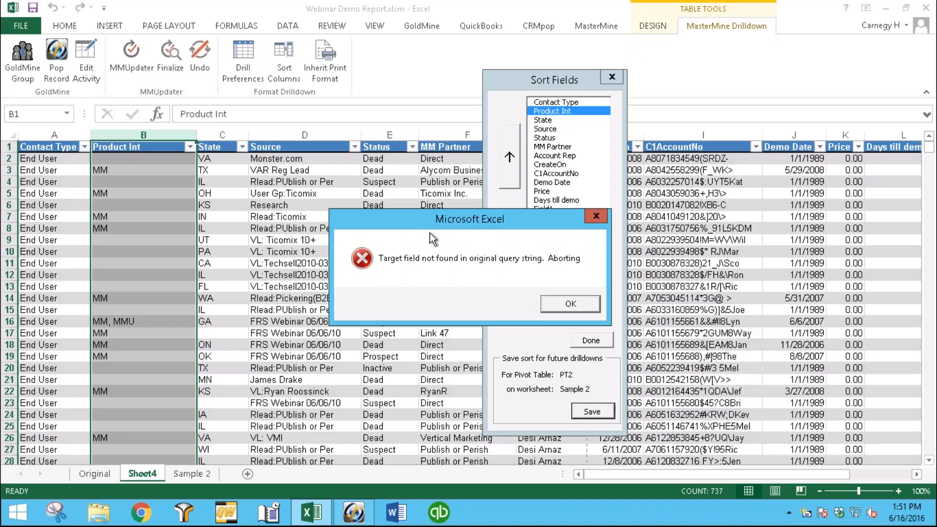
{"action": "left_click", "coordinate": [574, 308]}
{"action": "left_click", "coordinate": [544, 306]}
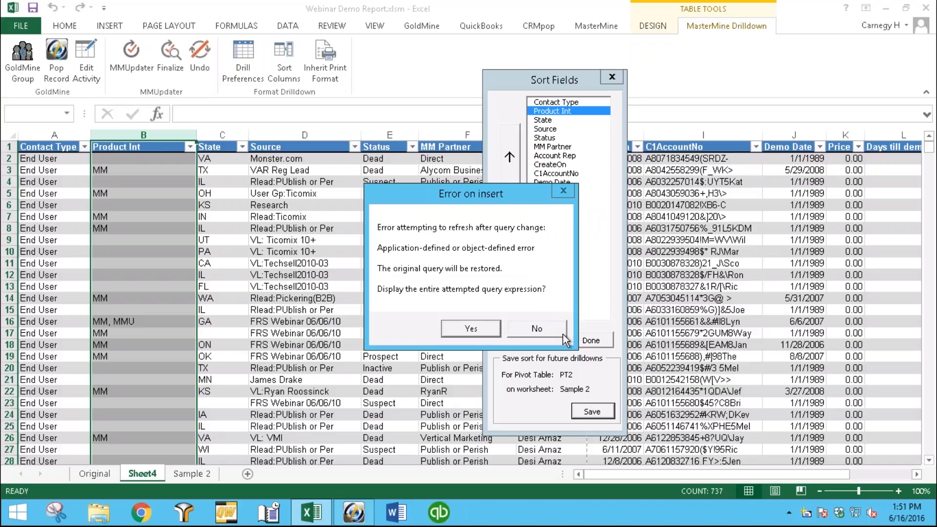
{"action": "left_click", "coordinate": [540, 330]}
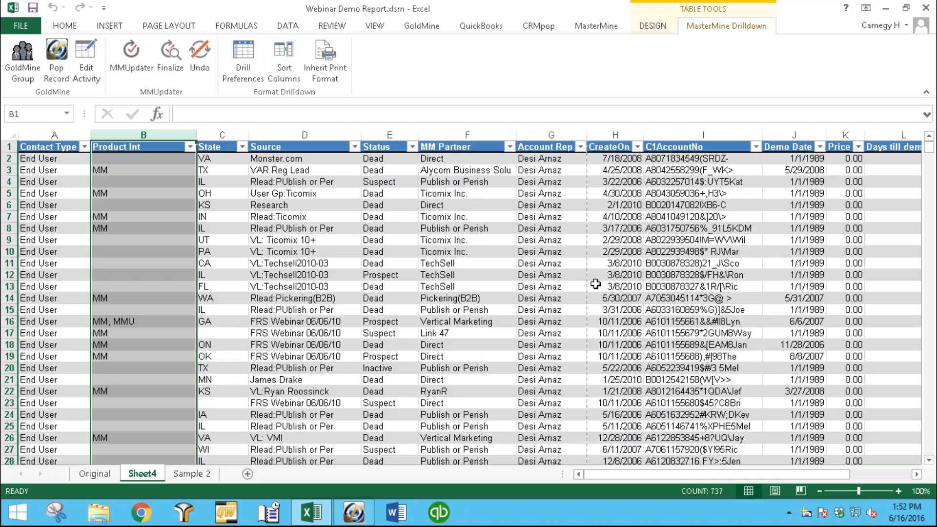
Review the description of the Inherit Print Format command for the drilldown sheet
{"action": "left_click", "coordinate": [327, 61]}
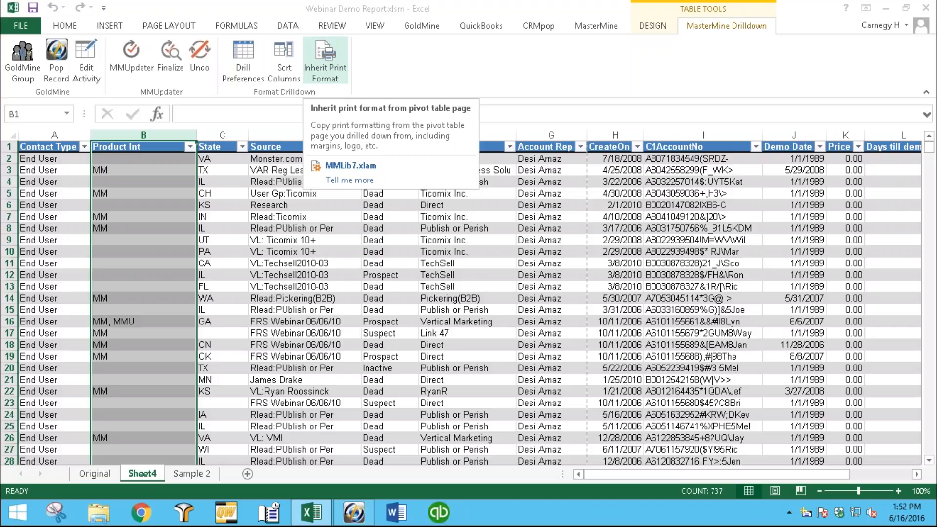
{"action": "left_click", "coordinate": [221, 390]}
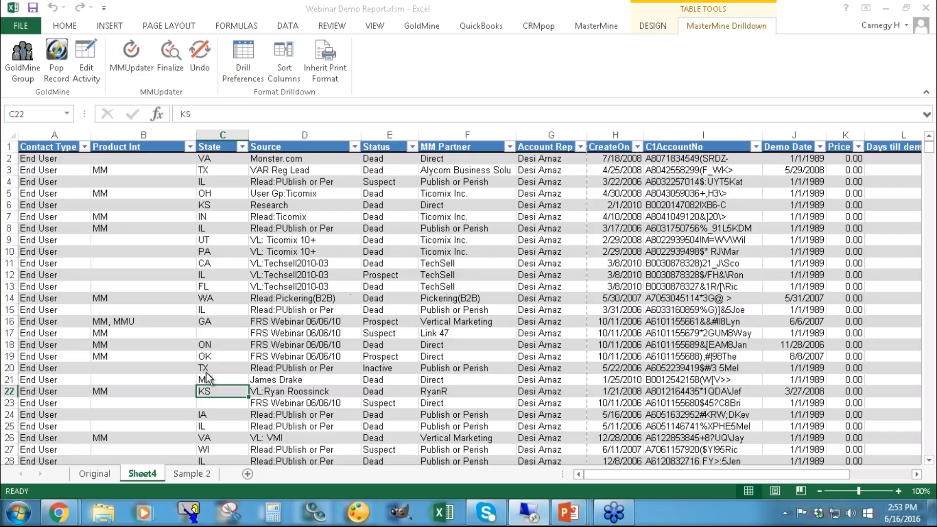
Examine the PivotTable analysis tools, including PivotChart, for the pivot report on the Sample 2 sheet
{"action": "left_click", "coordinate": [191, 474]}
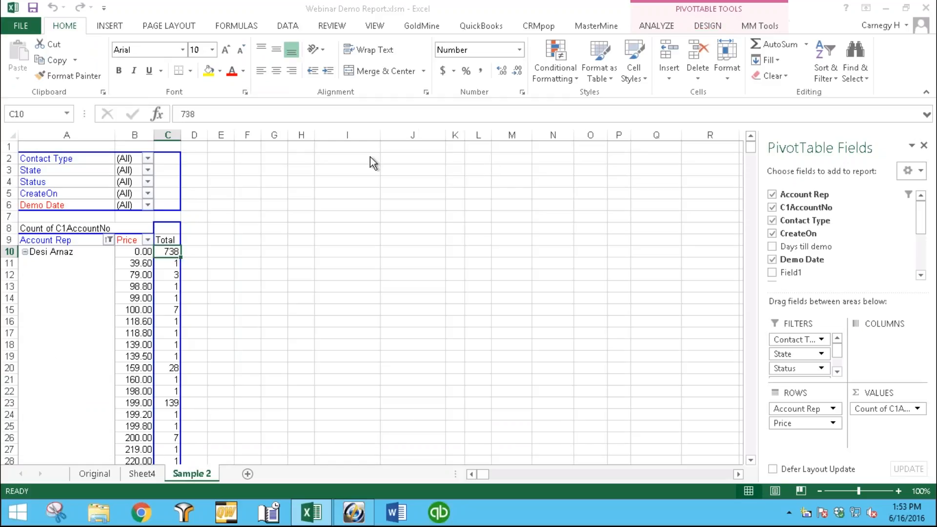
{"action": "left_click", "coordinate": [161, 265]}
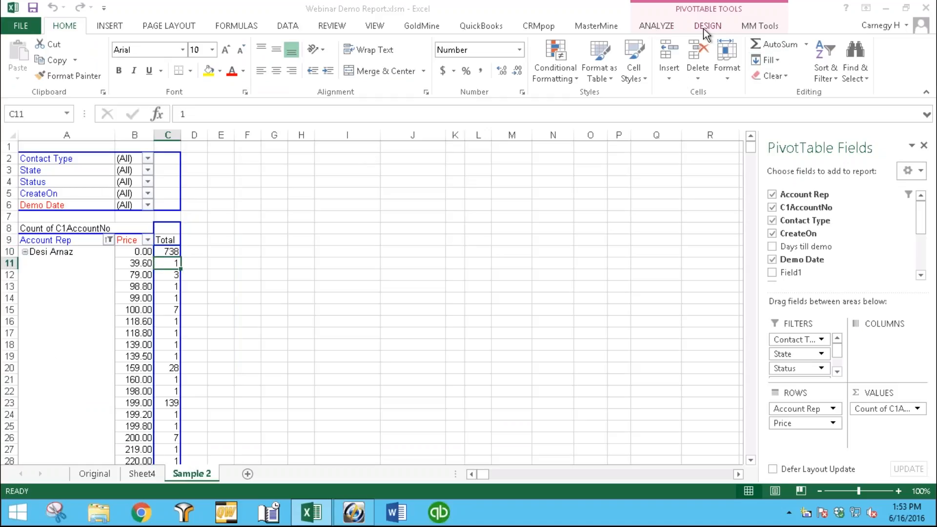
{"action": "left_click", "coordinate": [666, 28]}
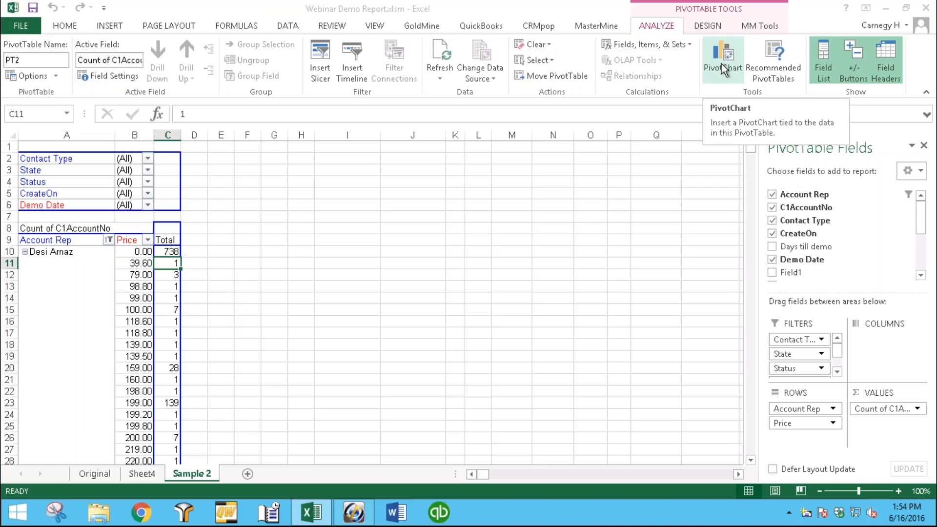
Try the light blue and dark grey PivotTable styles on the Sample 2 report and return it to the plain style
{"action": "left_click", "coordinate": [699, 30]}
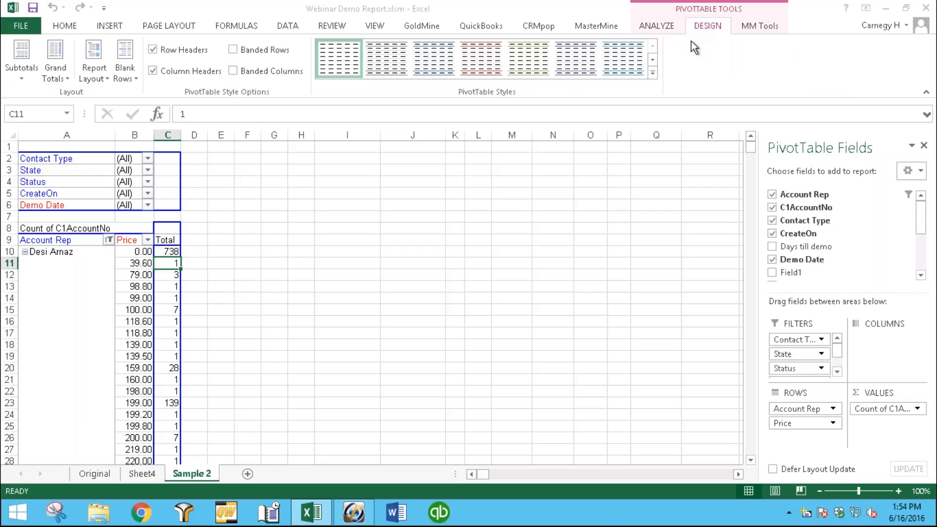
{"action": "left_click", "coordinate": [653, 60]}
{"action": "left_click", "coordinate": [654, 61]}
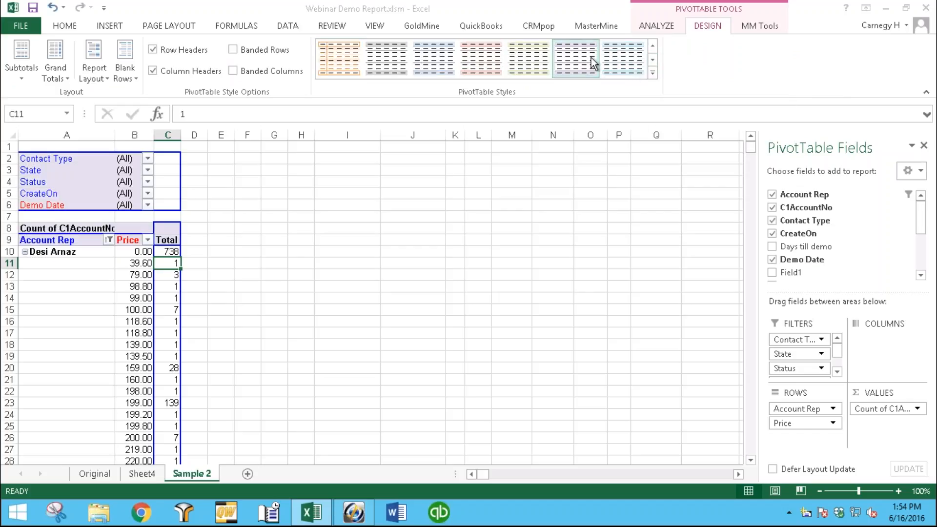
{"action": "left_click", "coordinate": [620, 64]}
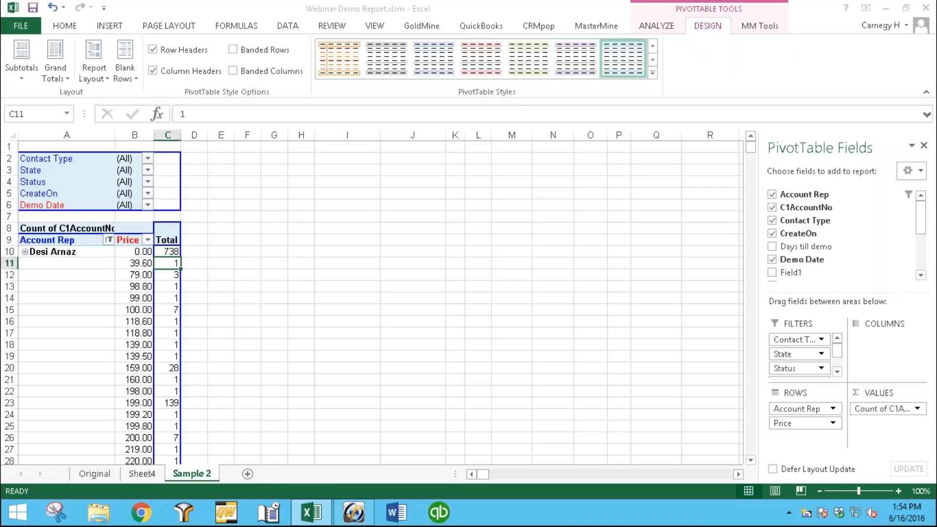
{"action": "left_click", "coordinate": [652, 60]}
{"action": "left_click", "coordinate": [594, 57]}
{"action": "left_click", "coordinate": [409, 63]}
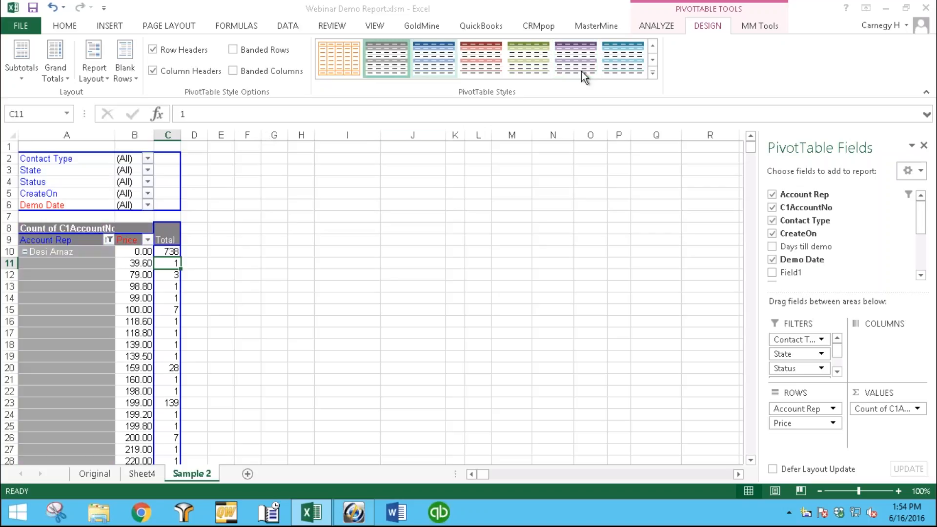
{"action": "left_click", "coordinate": [653, 46]}
{"action": "left_click", "coordinate": [652, 45]}
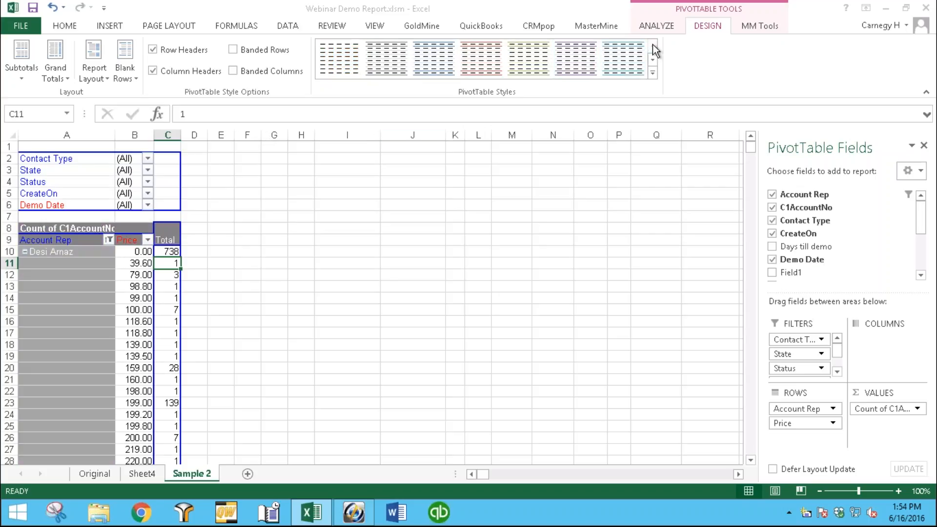
{"action": "left_click", "coordinate": [329, 61]}
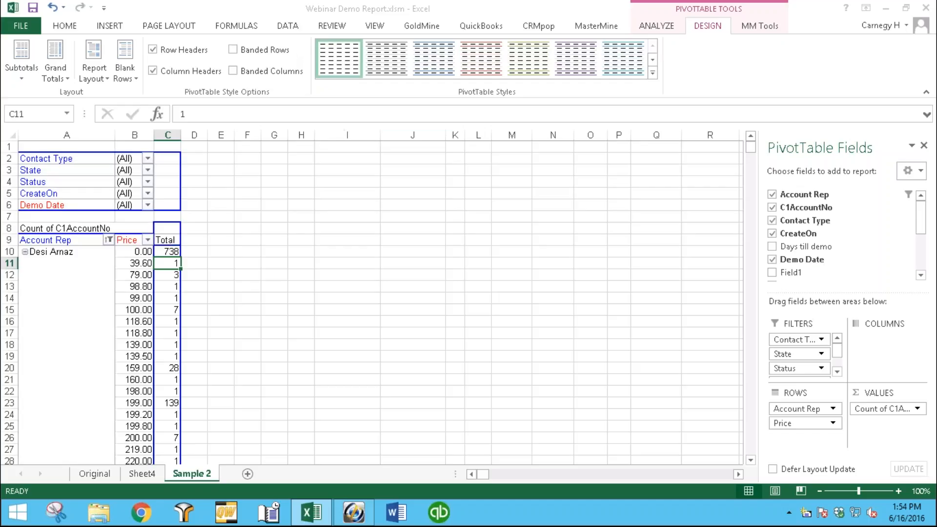
Examine the Subtotals and Grand Totals options for the pivot report without applying any of them
{"action": "left_click", "coordinate": [176, 309]}
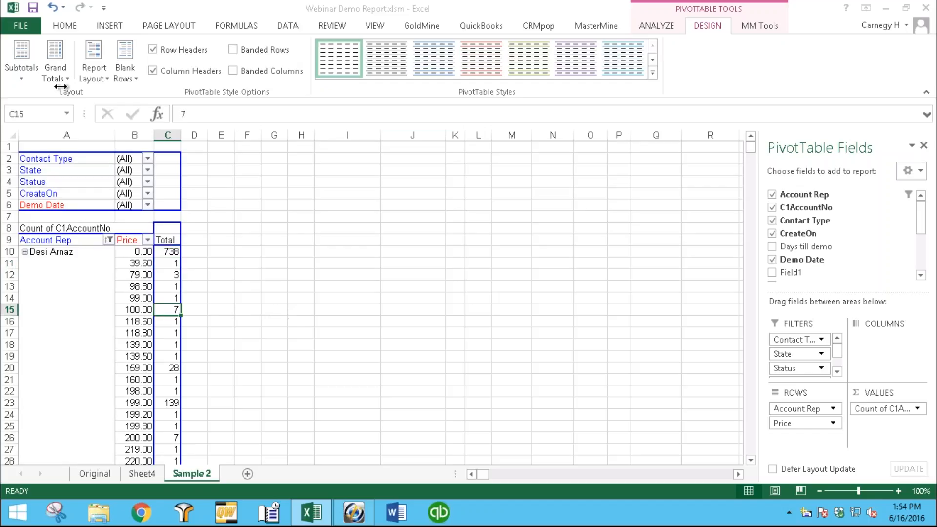
{"action": "left_click", "coordinate": [13, 69]}
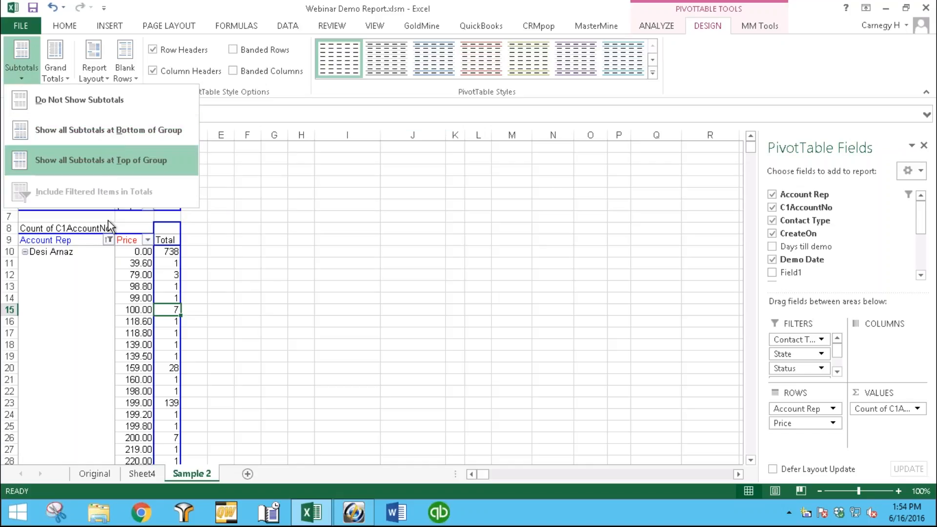
{"action": "left_click", "coordinate": [107, 250]}
{"action": "scroll", "coordinate": [139, 259], "scroll_direction": "down", "scroll_amount": 8}
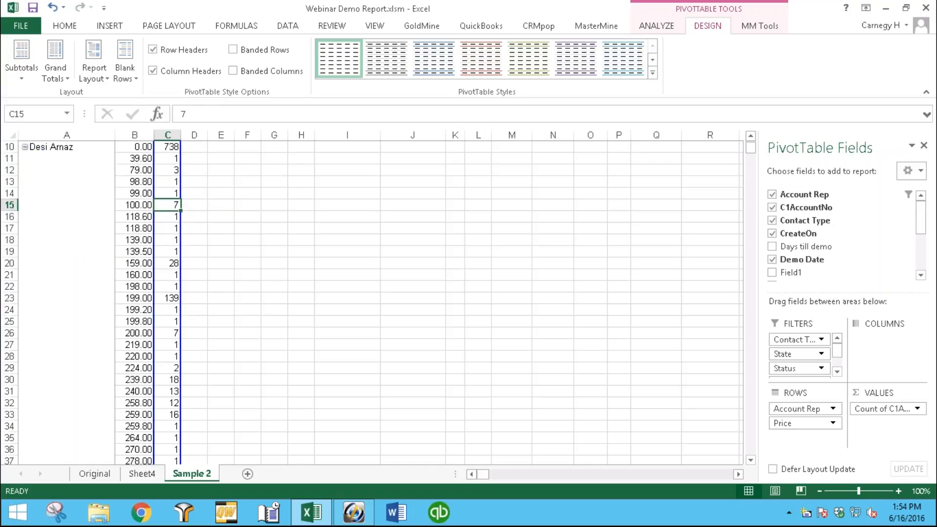
{"action": "scroll", "coordinate": [141, 272], "scroll_direction": "down", "scroll_amount": 4}
{"action": "scroll", "coordinate": [147, 254], "scroll_direction": "up", "scroll_amount": 9}
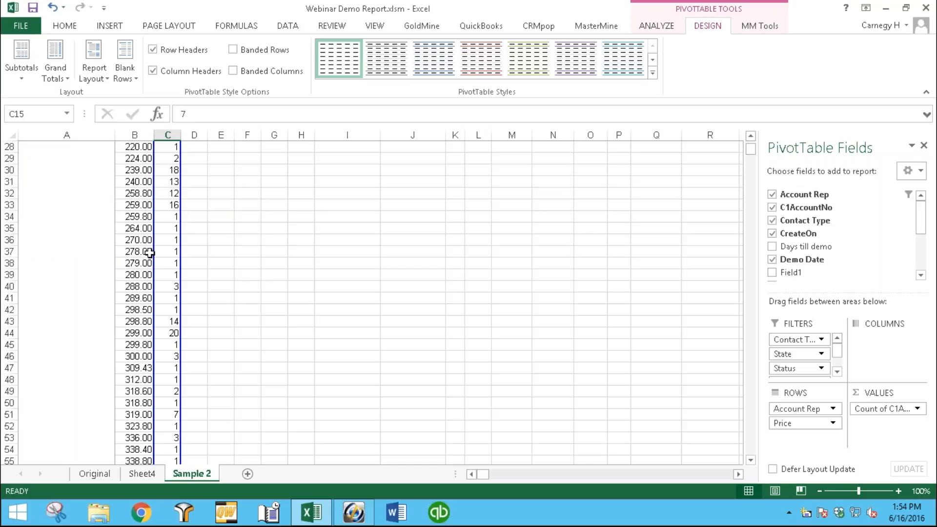
{"action": "left_click", "coordinate": [54, 81]}
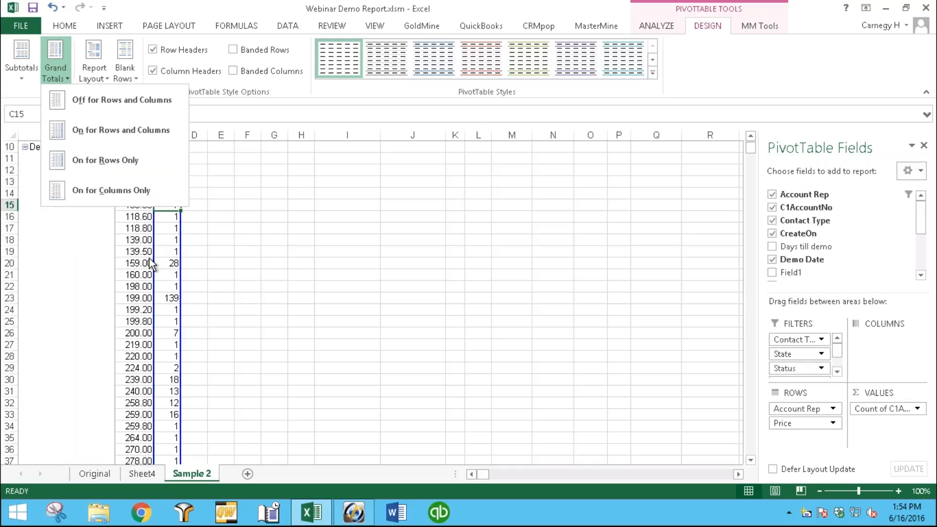
{"action": "left_click", "coordinate": [173, 246]}
{"action": "scroll", "coordinate": [173, 223], "scroll_direction": "up", "scroll_amount": 3}
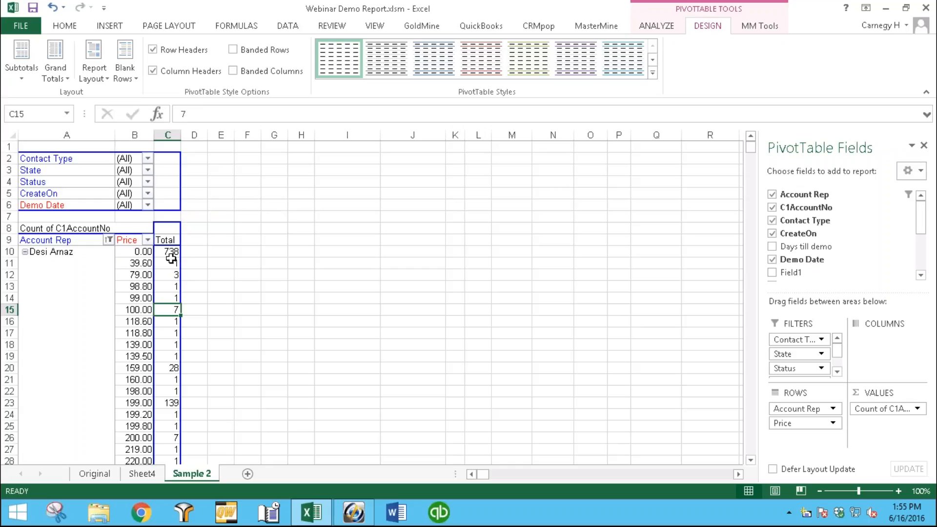
Move the Status field from the report filters into the pivot rows after Price
{"action": "left_click", "coordinate": [96, 78]}
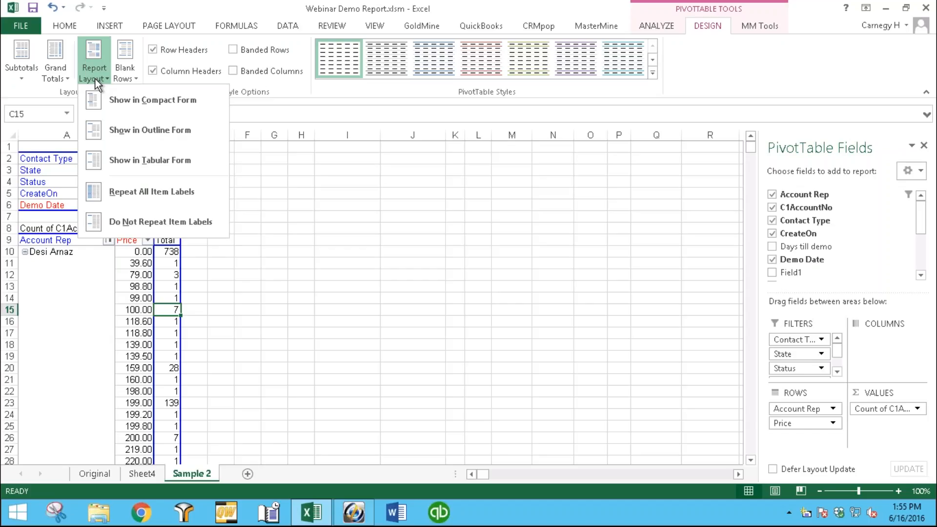
{"action": "left_click", "coordinate": [69, 344]}
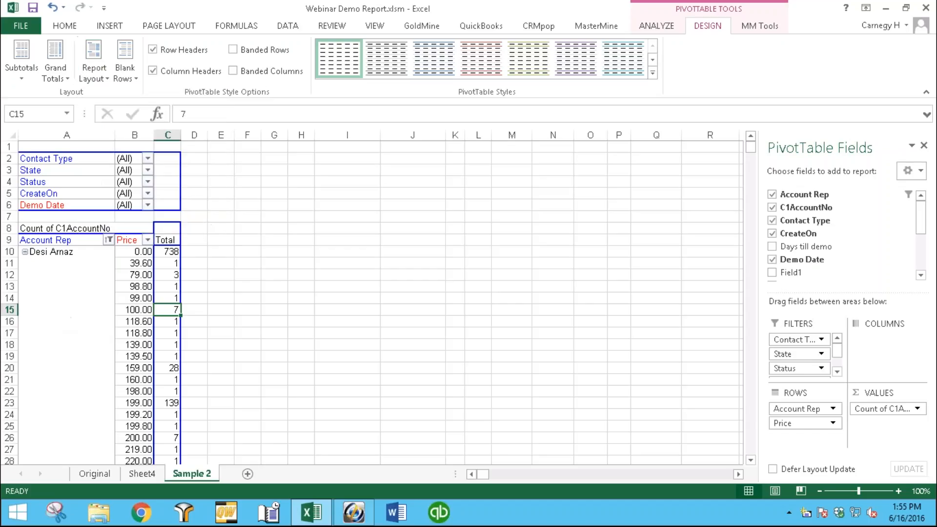
{"action": "left_click_drag", "start_coordinate": [52, 181], "coordinate": [156, 272]}
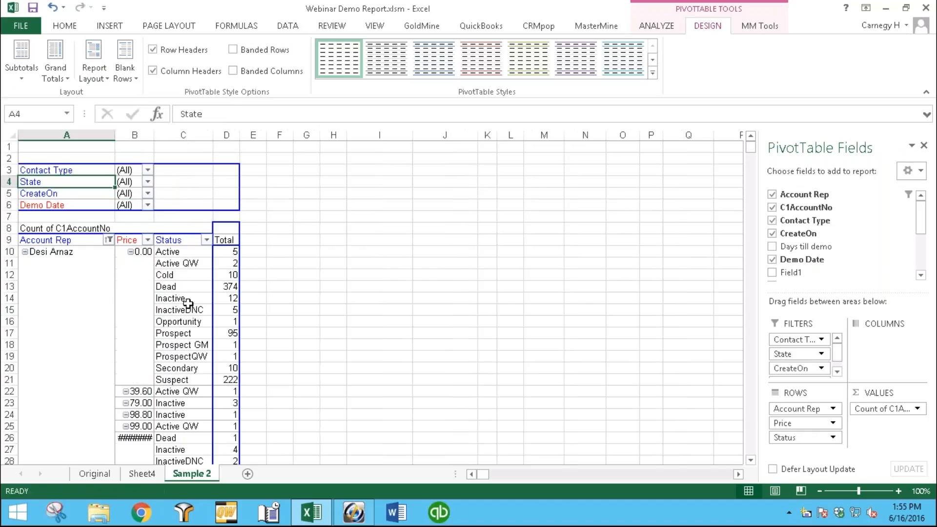
Try the compact form and the outline form as report layouts for the pivot table
{"action": "left_click", "coordinate": [98, 67]}
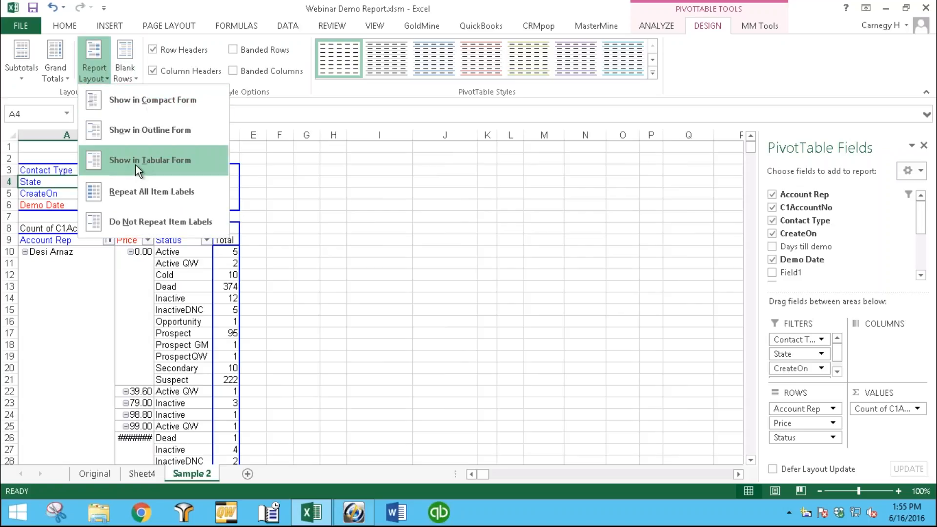
{"action": "left_click", "coordinate": [140, 101]}
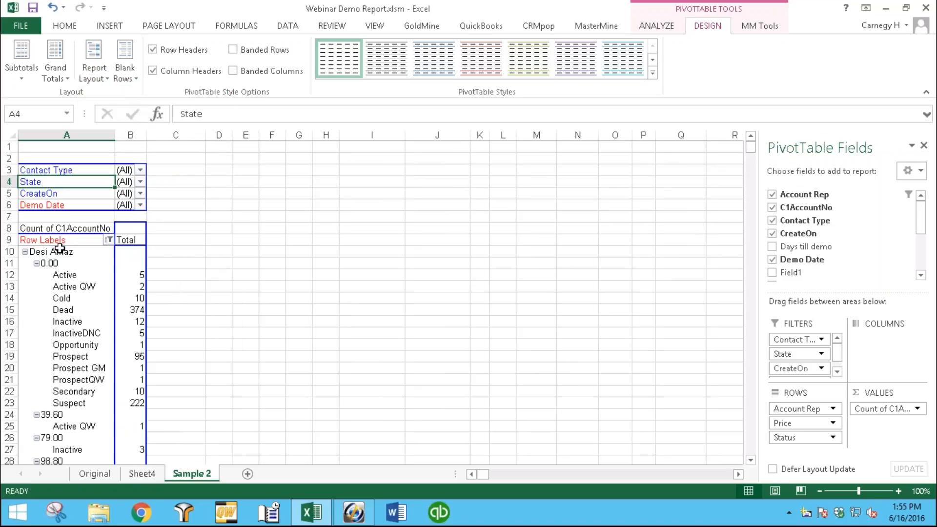
{"action": "left_click", "coordinate": [96, 74]}
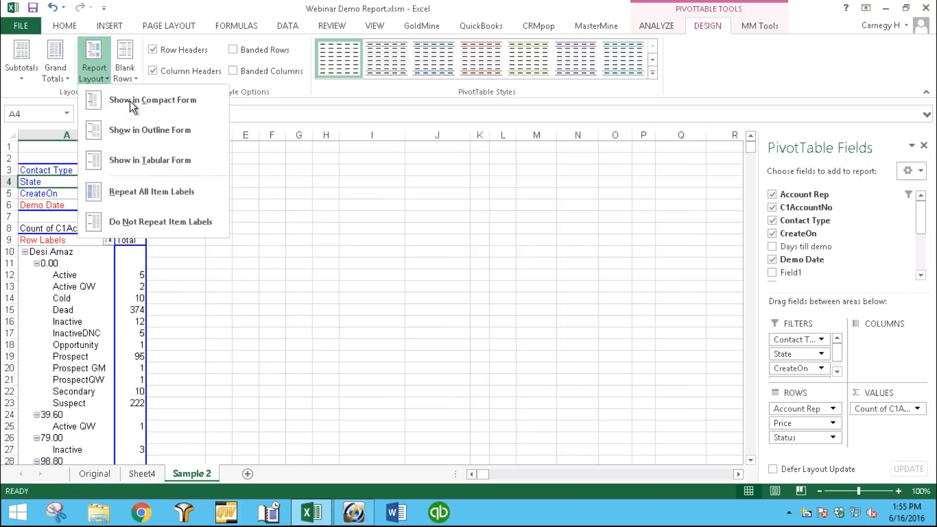
{"action": "left_click", "coordinate": [159, 131]}
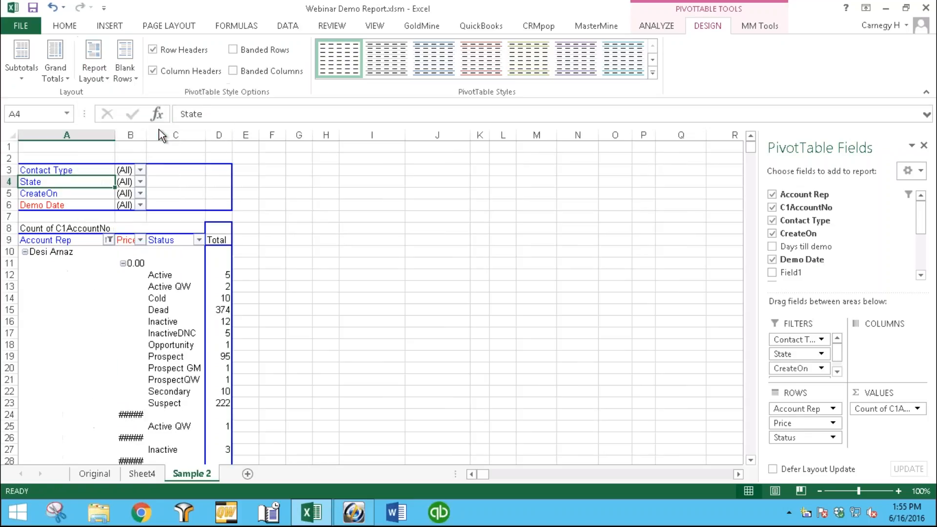
Show the pivot report in tabular form and repeat all item labels
{"action": "left_click", "coordinate": [92, 78]}
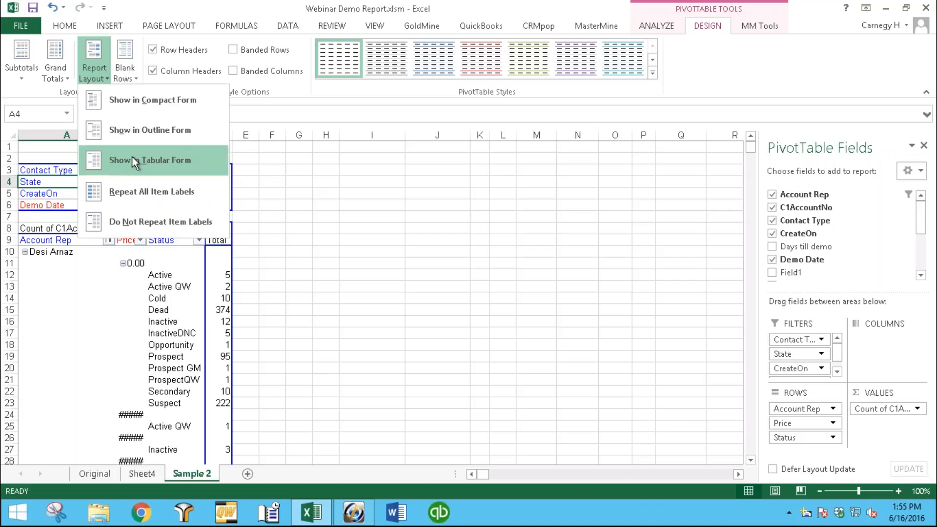
{"action": "left_click", "coordinate": [133, 158]}
{"action": "left_click", "coordinate": [94, 73]}
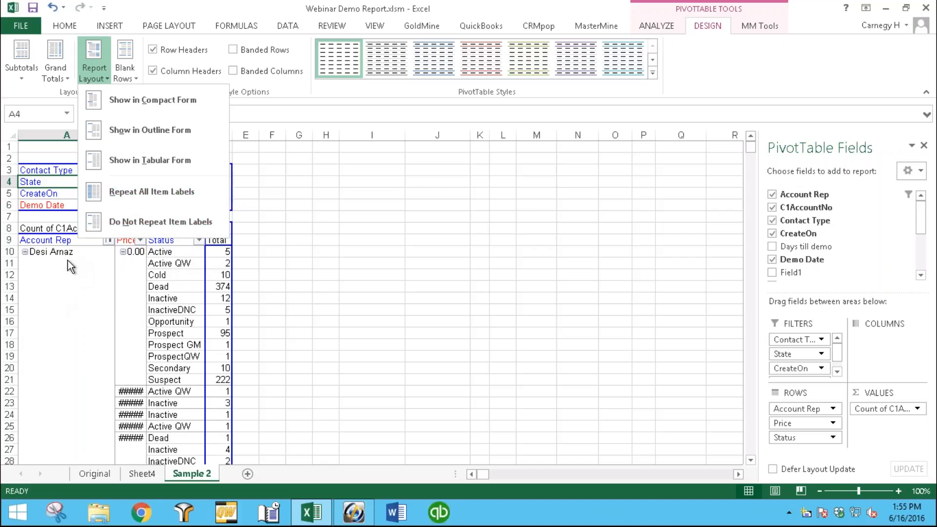
{"action": "left_click", "coordinate": [153, 194]}
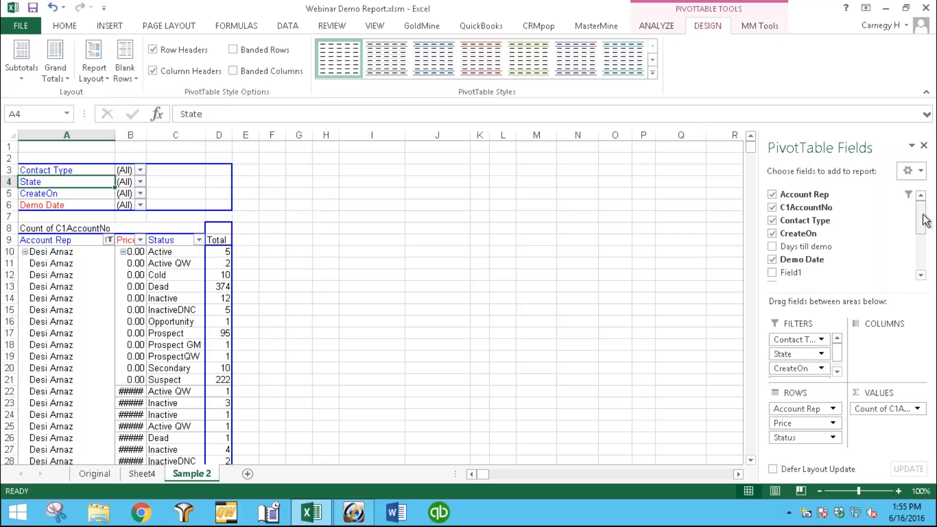
Add the Product Int field to the pivot rows after Status and fit the column widths across the whole sheet
{"action": "left_click_drag", "start_coordinate": [922, 230], "coordinate": [916, 255]}
{"action": "left_click_drag", "start_coordinate": [799, 221], "coordinate": [220, 256]}
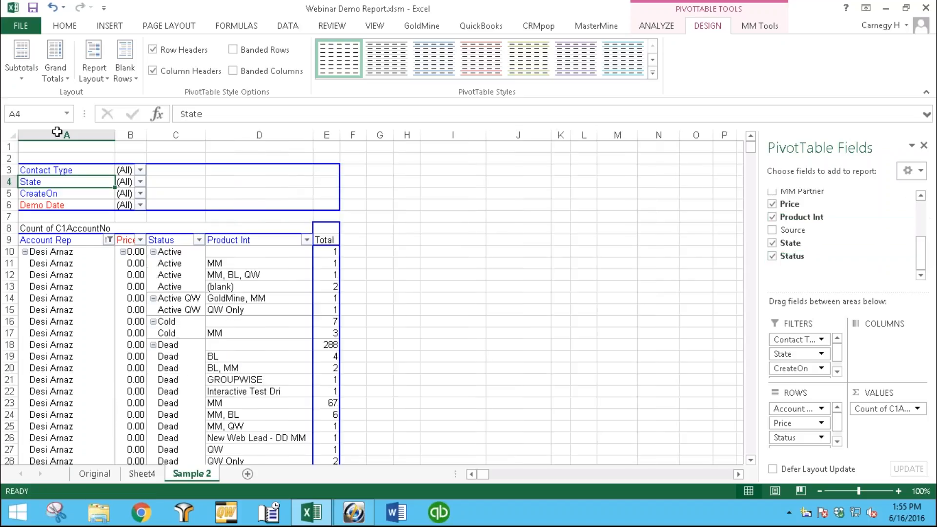
{"action": "left_click", "coordinate": [13, 136]}
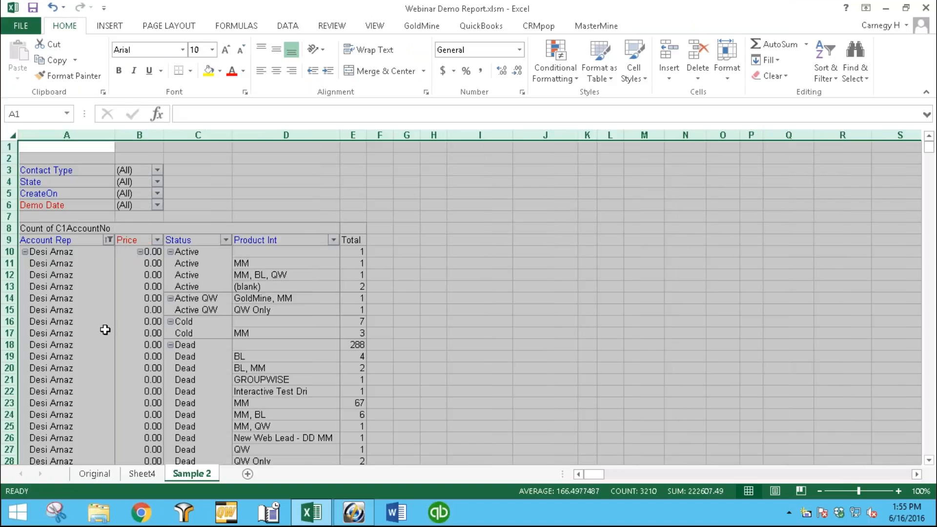
Turn off repeated item labels in the pivot report
{"action": "left_click", "coordinate": [103, 312]}
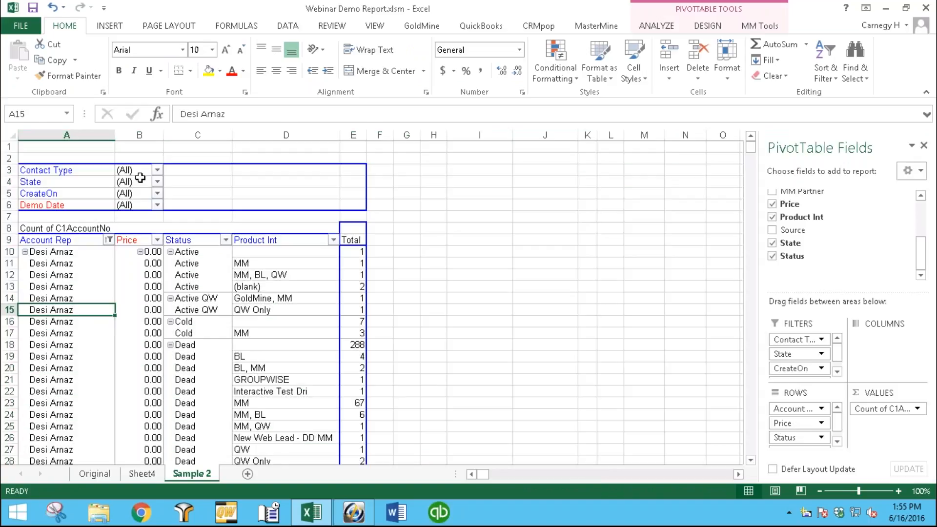
{"action": "left_click", "coordinate": [710, 27]}
{"action": "left_click", "coordinate": [97, 75]}
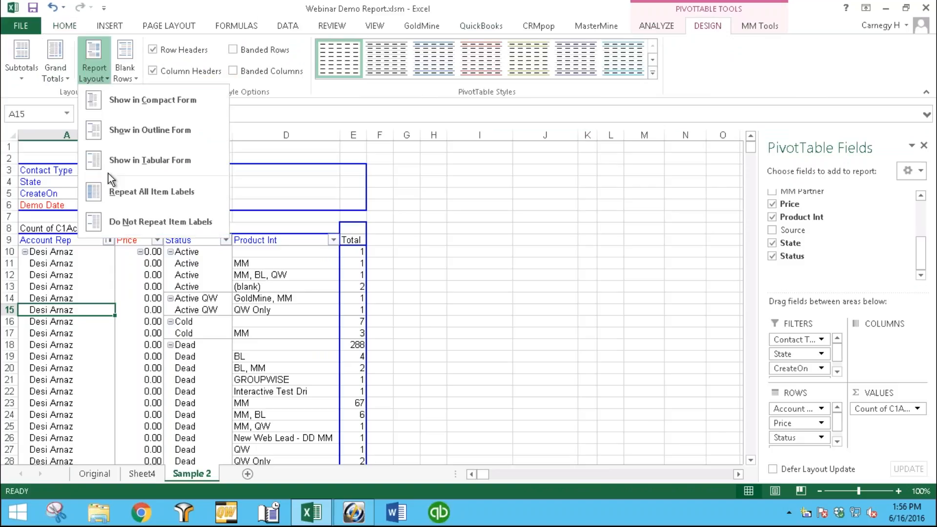
{"action": "left_click", "coordinate": [136, 223]}
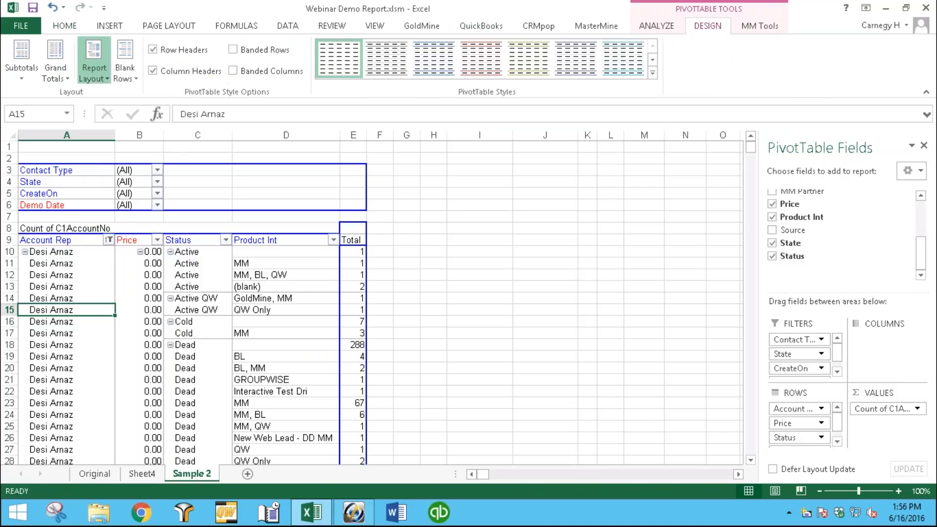
Examine the pivot table's blank-row options and its calculated field and calculated item commands
{"action": "left_click", "coordinate": [129, 76]}
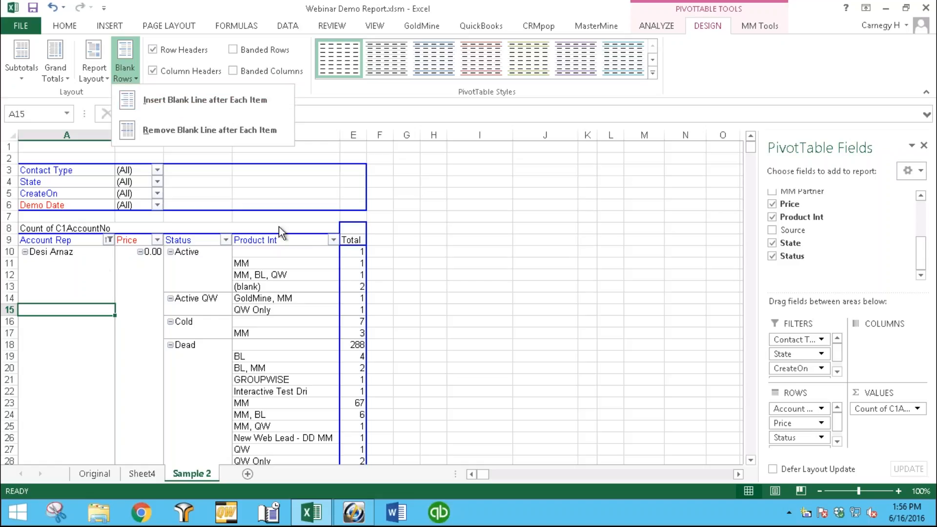
{"action": "left_click", "coordinate": [362, 290]}
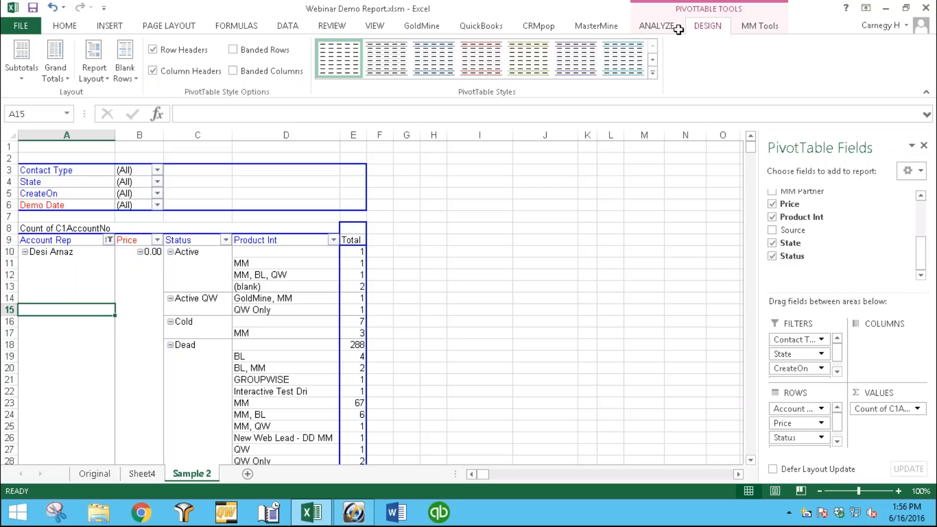
{"action": "left_click", "coordinate": [657, 26]}
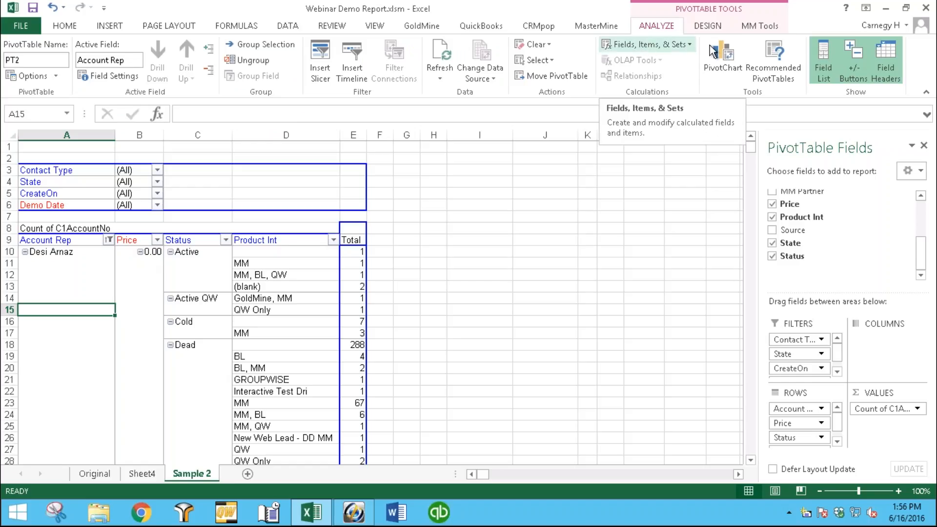
{"action": "left_click", "coordinate": [693, 46]}
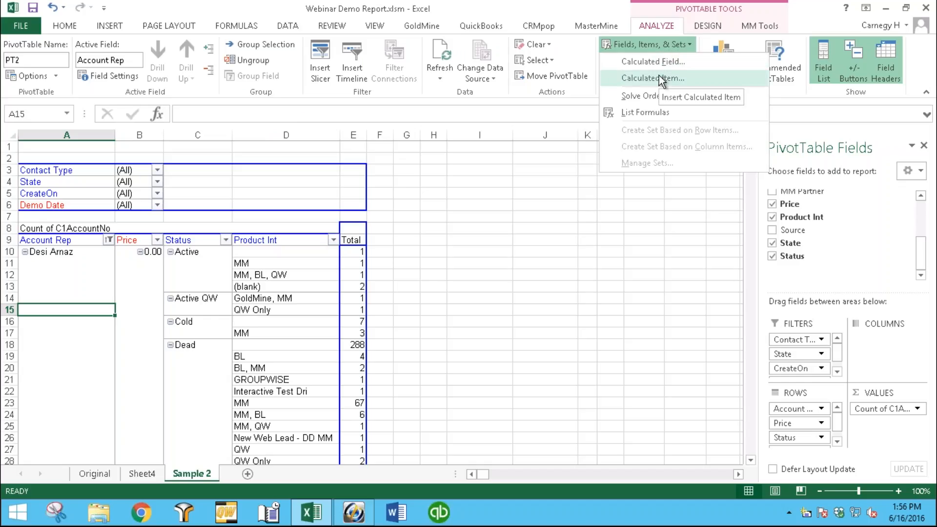
{"action": "left_click", "coordinate": [360, 292]}
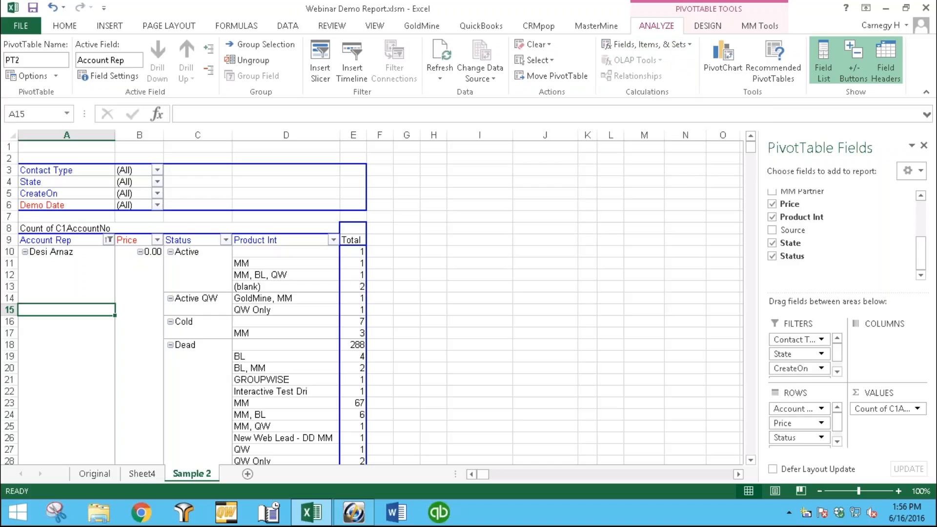
Compare the MasterMine commands with the MM Tools available for a pivot value and for a Product Int item
{"action": "left_click", "coordinate": [361, 286]}
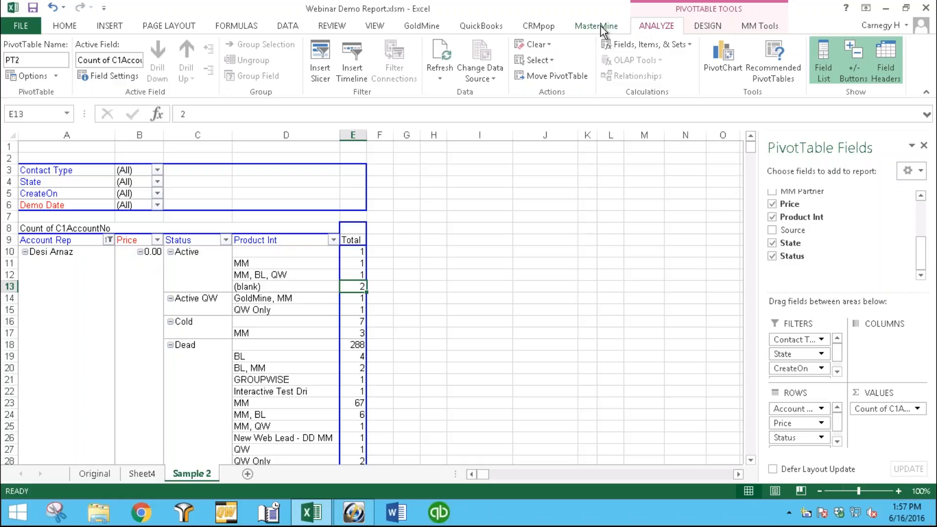
{"action": "left_click", "coordinate": [603, 27]}
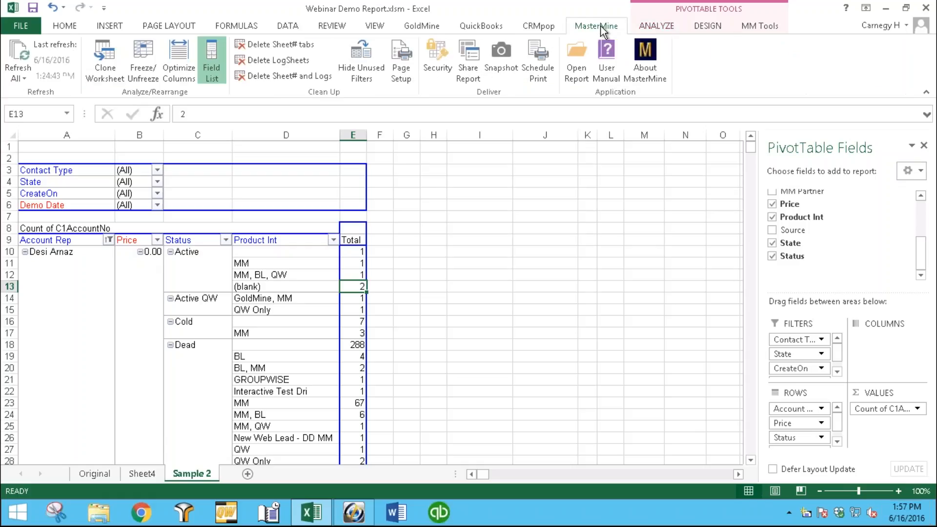
{"action": "left_click", "coordinate": [758, 25]}
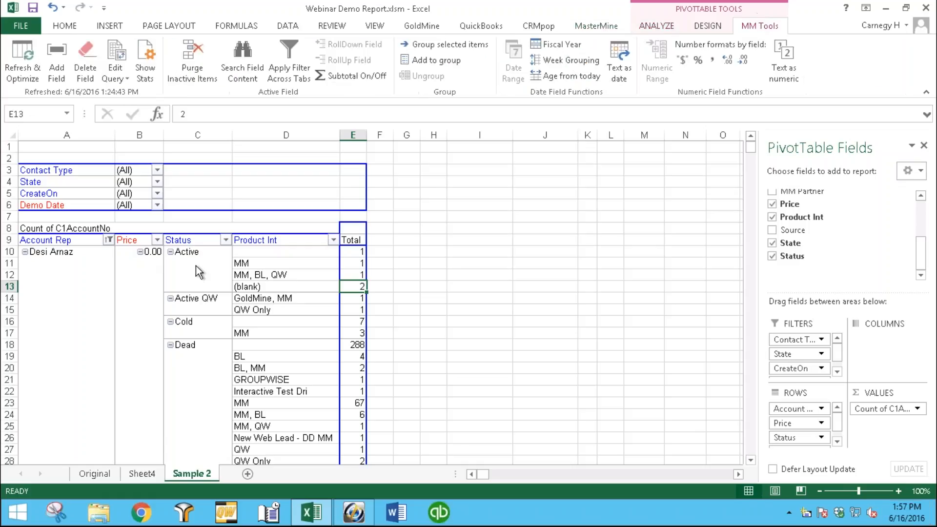
{"action": "left_click", "coordinate": [306, 275]}
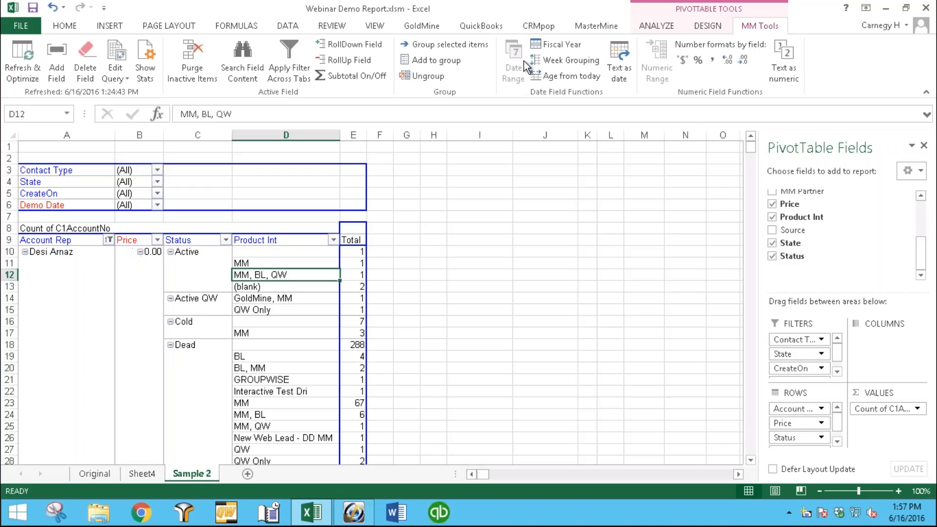
{"action": "left_click", "coordinate": [581, 20]}
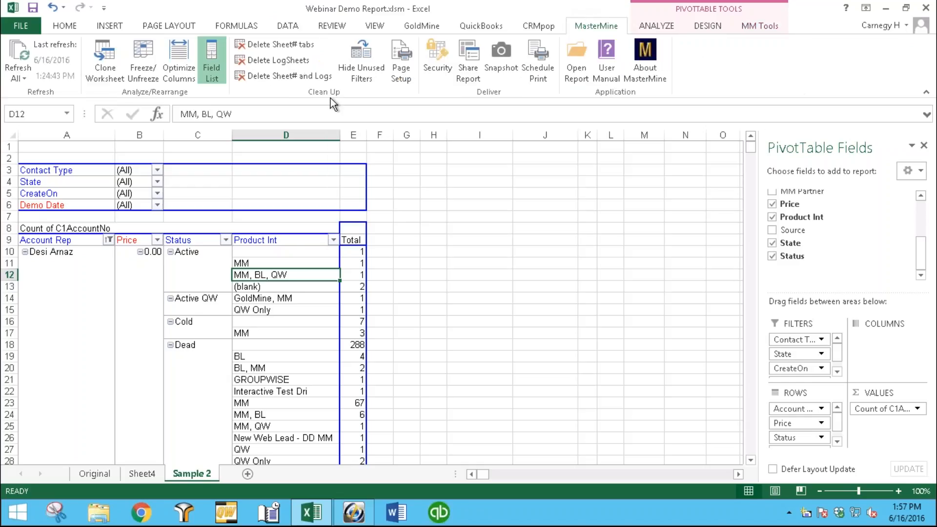
{"action": "left_click", "coordinate": [298, 252]}
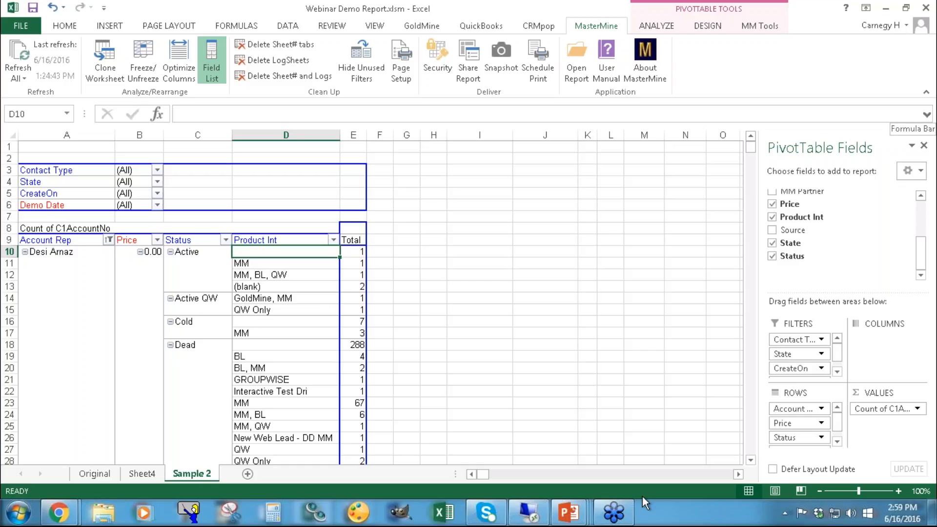
Switch to the PowerPoint slide show of the End-Users' Webinar Ribbons presentation
{"action": "mouse_move", "coordinate": [571, 517]}
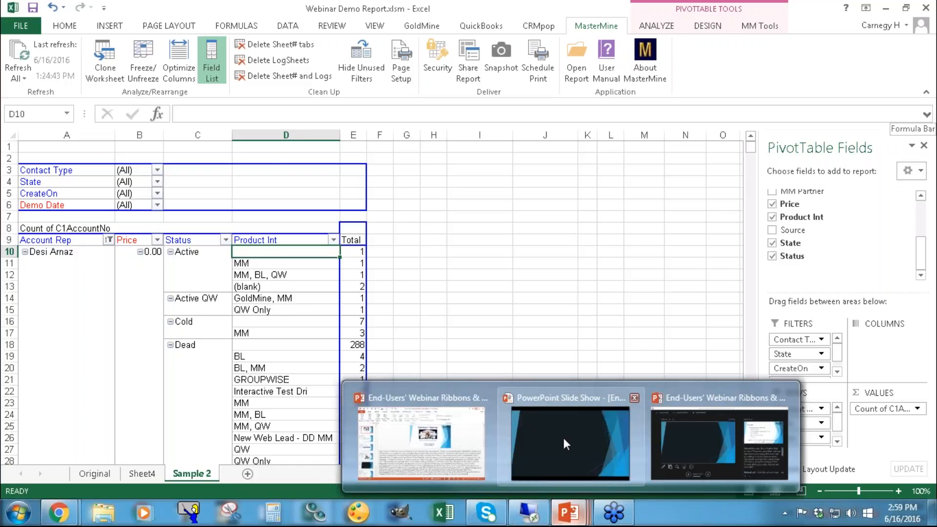